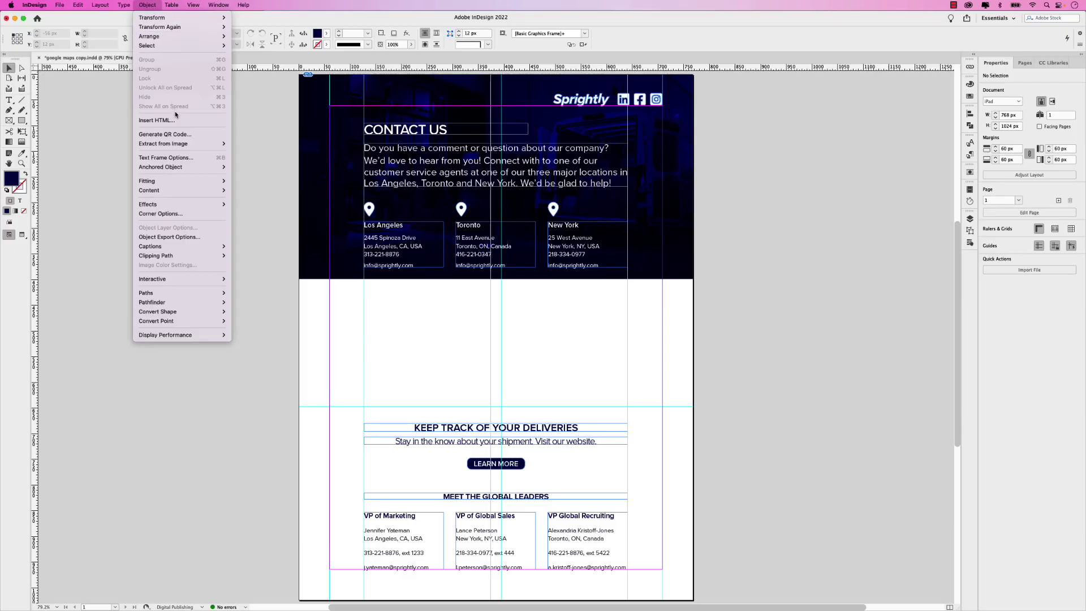
Select the Los Angeles, Toronto and New York address frames and map pins, then deselect.
{"action": "left_click", "coordinate": [169, 120]}
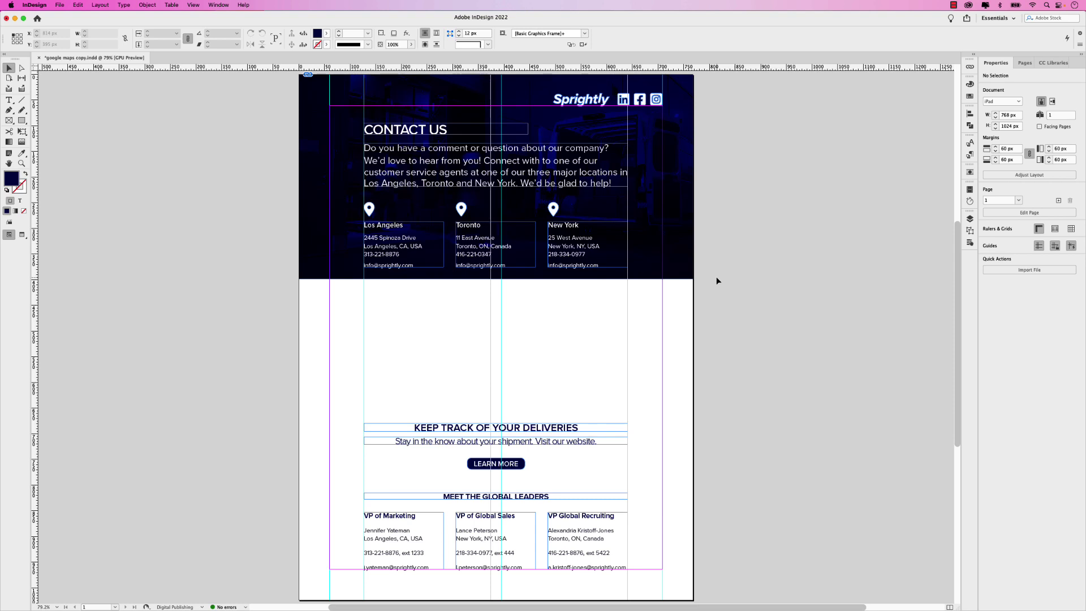
{"action": "left_click", "coordinate": [388, 257]}
{"action": "left_click", "coordinate": [482, 255]}
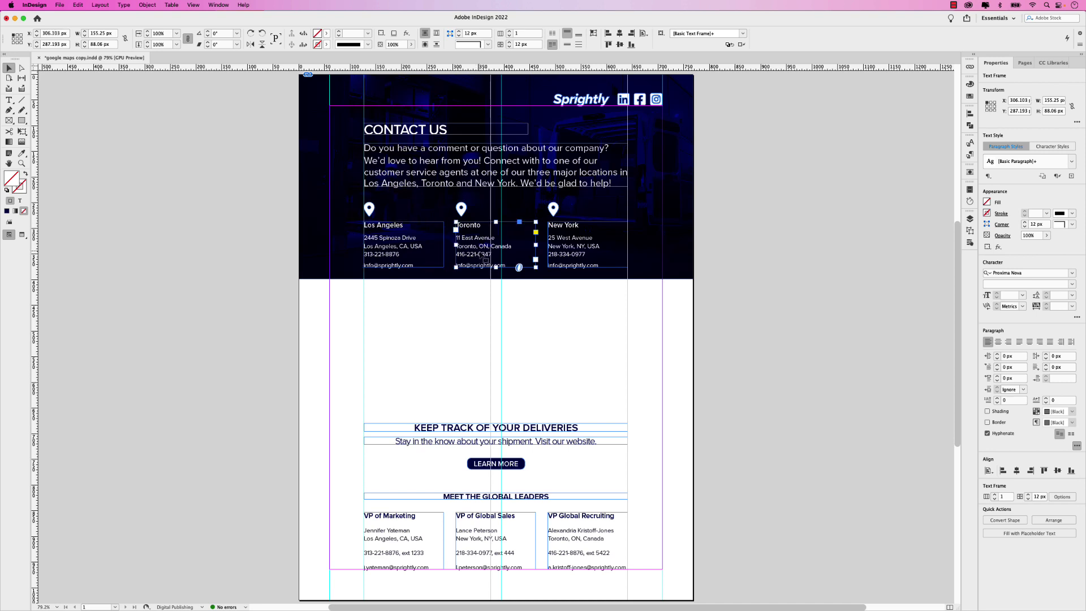
{"action": "left_click", "coordinate": [574, 258]}
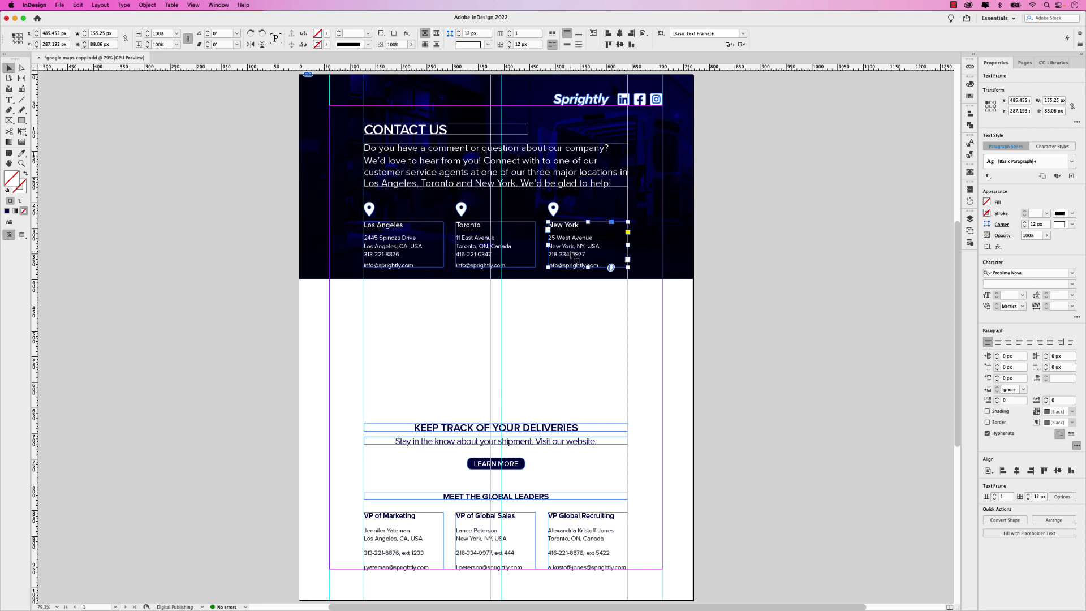
{"action": "left_click", "coordinate": [371, 212]}
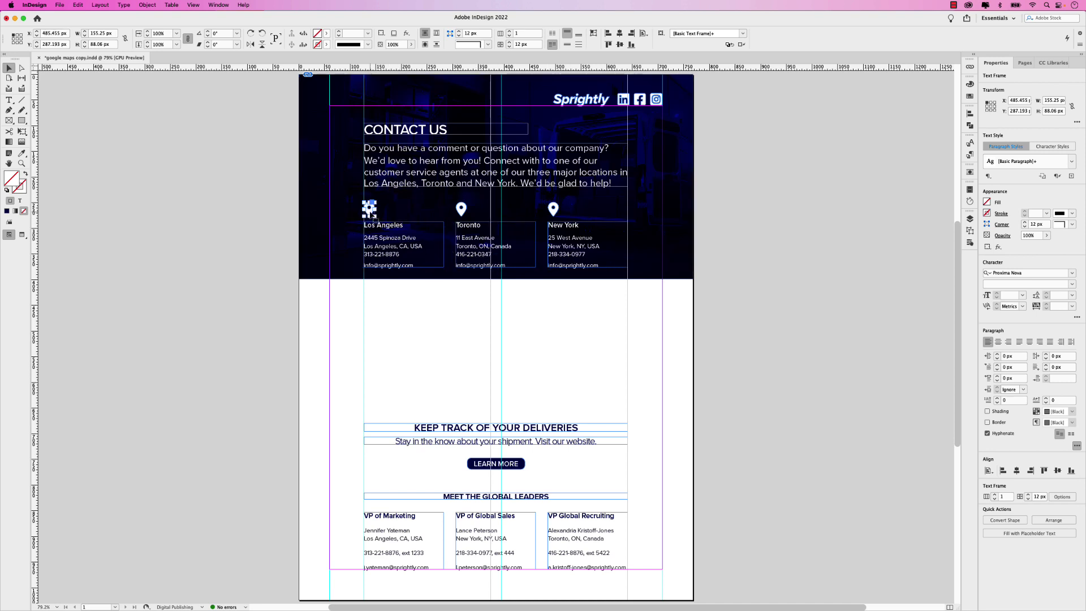
{"action": "left_click", "coordinate": [462, 211]}
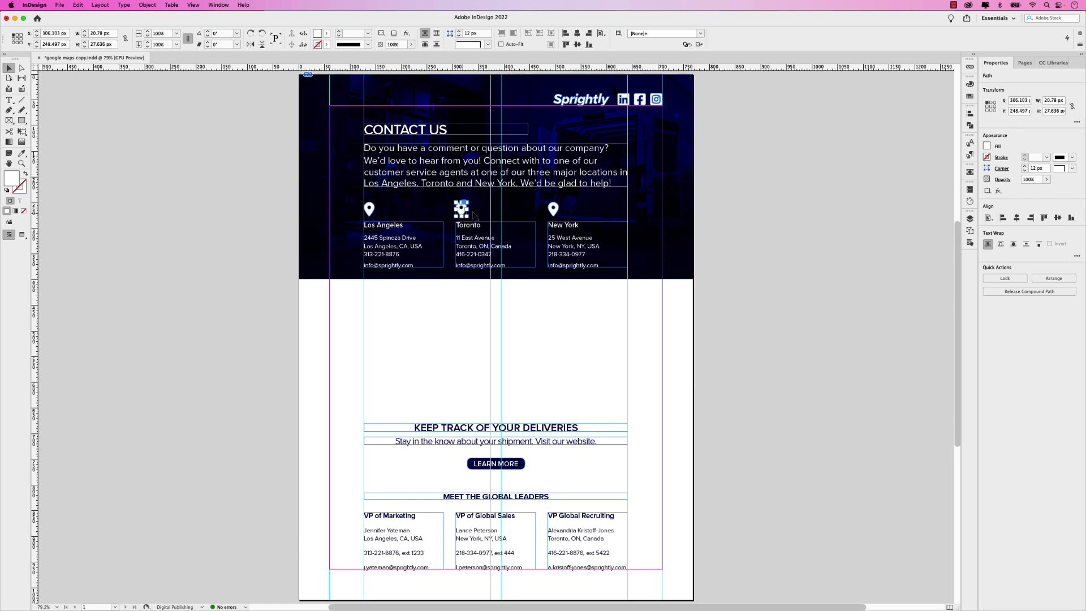
{"action": "left_click", "coordinate": [554, 211]}
{"action": "left_click", "coordinate": [462, 212]}
{"action": "left_click", "coordinate": [370, 211]}
{"action": "left_click", "coordinate": [396, 290]}
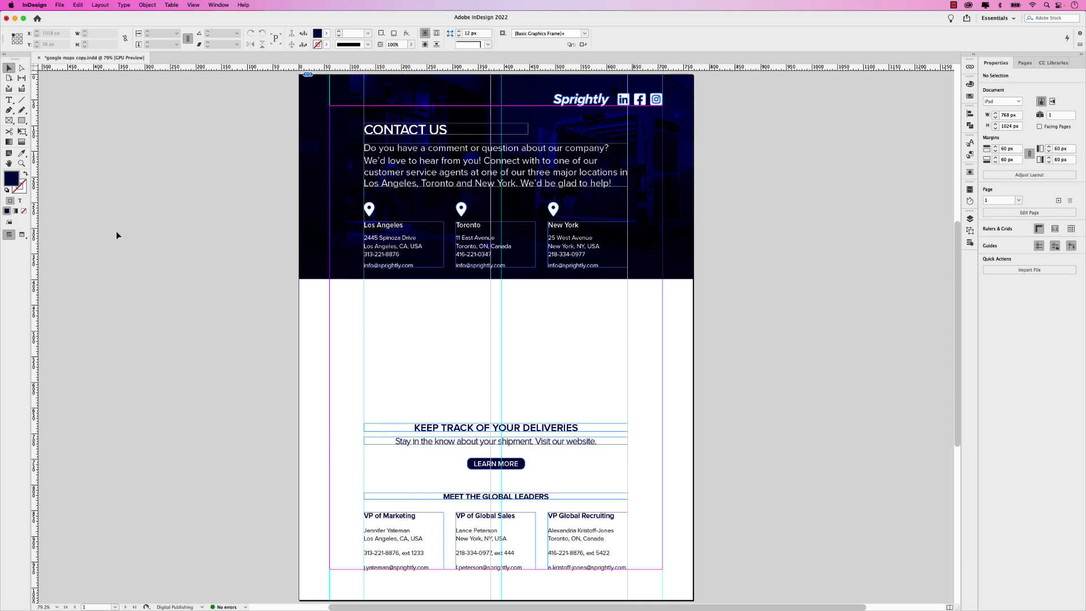
Create a 768 × 244 px rectangle placeholder frame on the page.
{"action": "left_click", "coordinate": [11, 121]}
{"action": "left_click", "coordinate": [399, 332]}
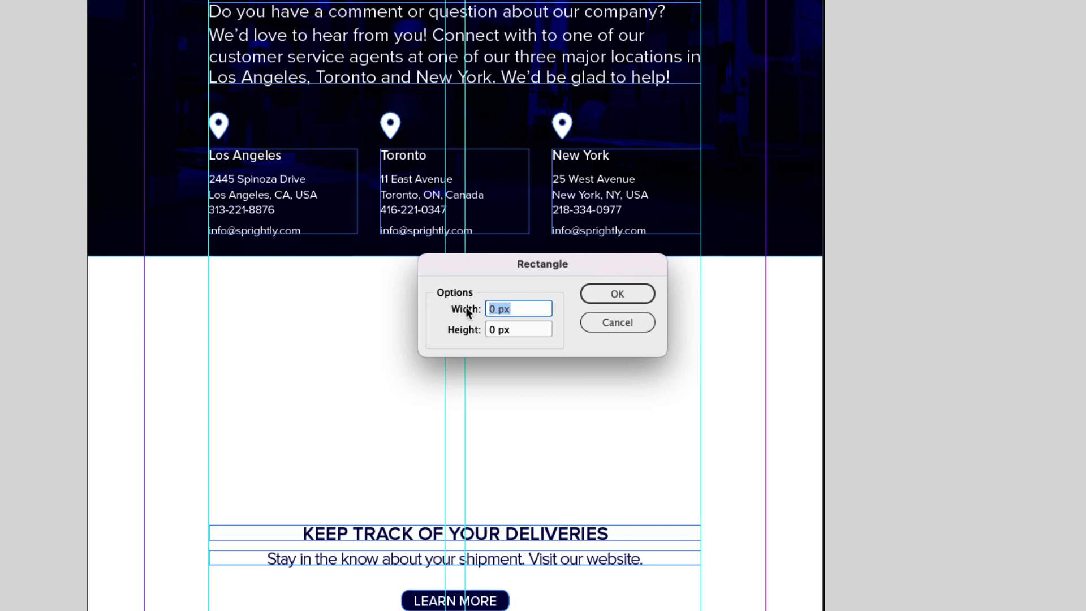
{"action": "type", "text": "768"}
{"action": "key", "text": "Tab"}
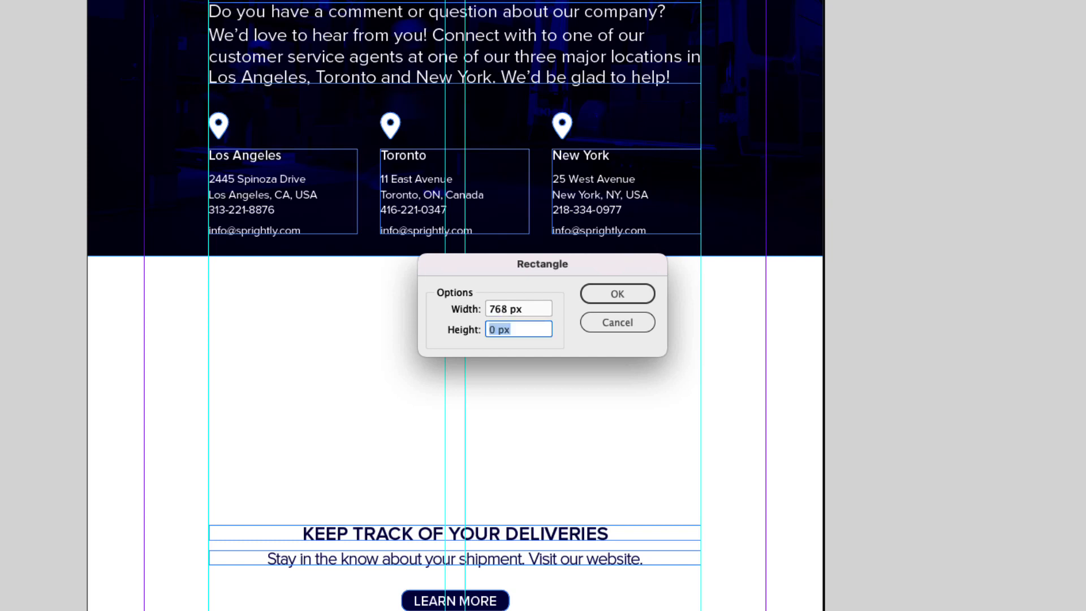
{"action": "type", "text": "244"}
{"action": "key", "text": "Tab"}
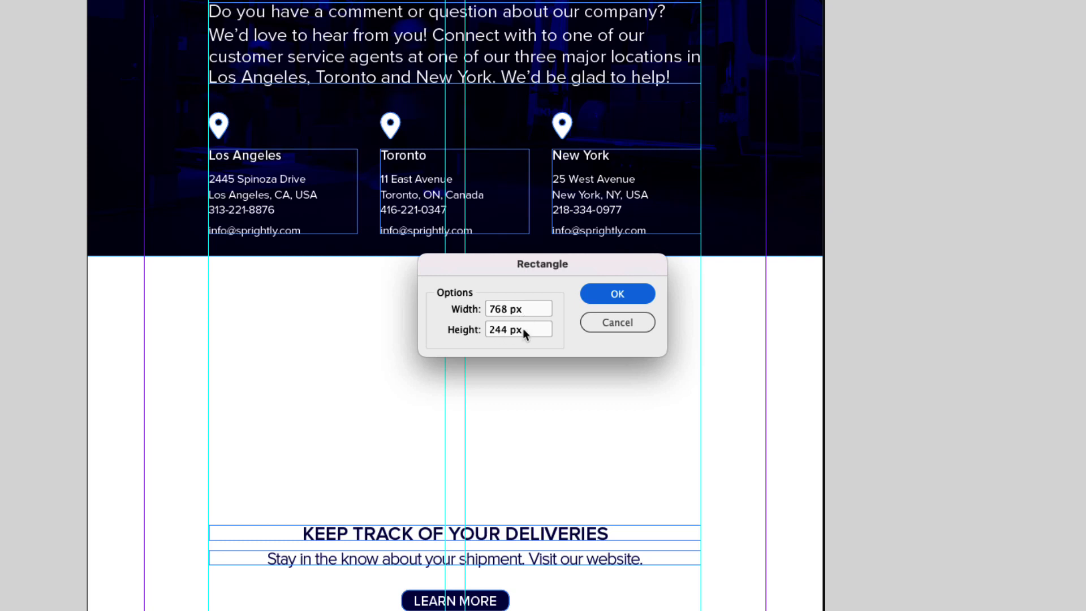
{"action": "left_click", "coordinate": [616, 296]}
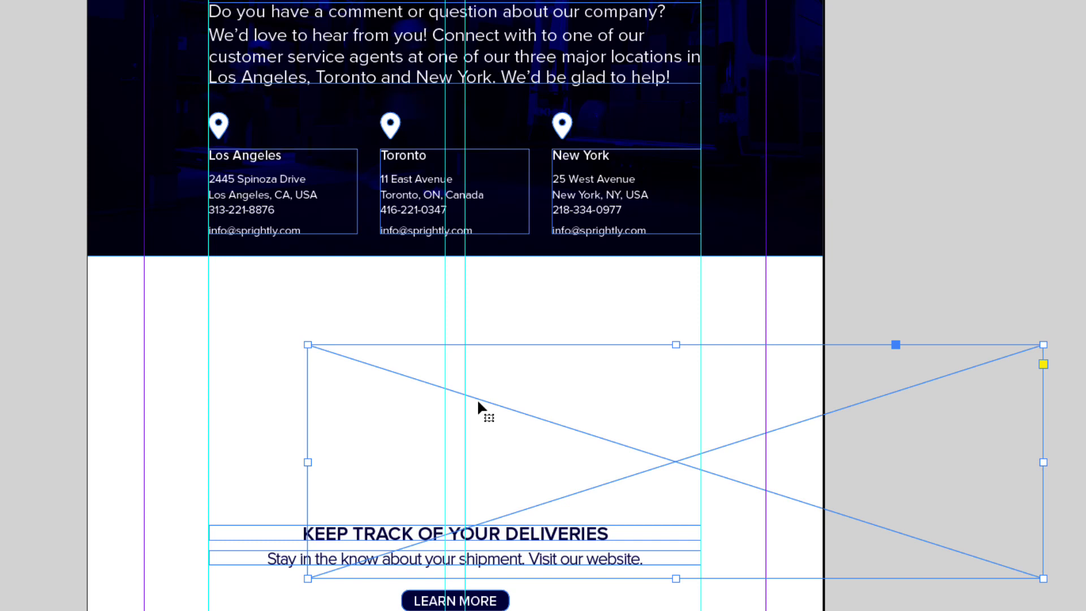
Move the placeholder frame to span the full page width directly beneath the dark header.
{"action": "left_click_drag", "start_coordinate": [480, 413], "coordinate": [255, 315]}
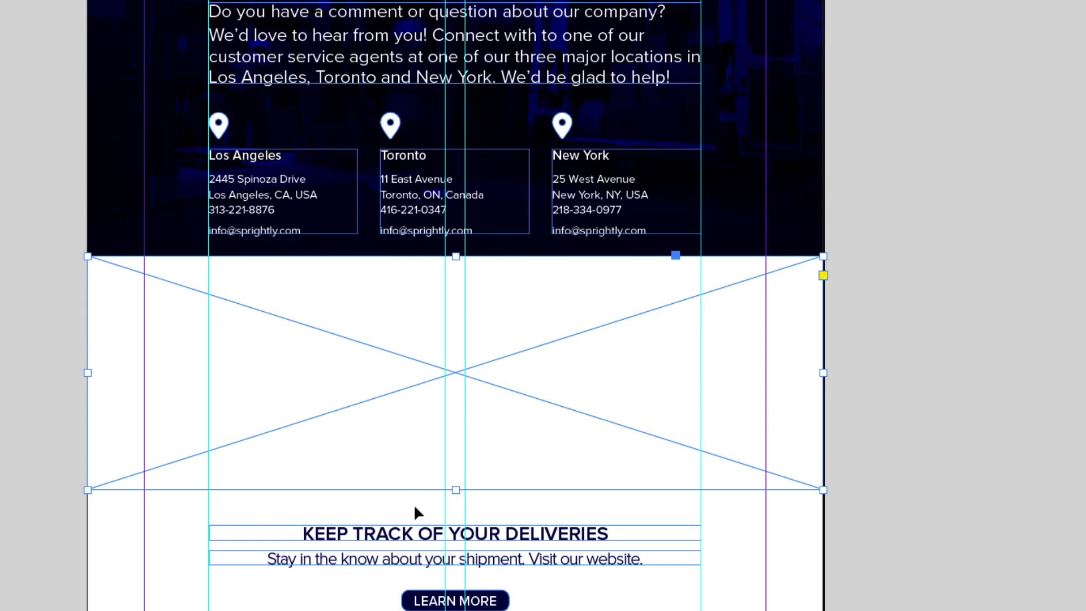
{"action": "left_click", "coordinate": [380, 535]}
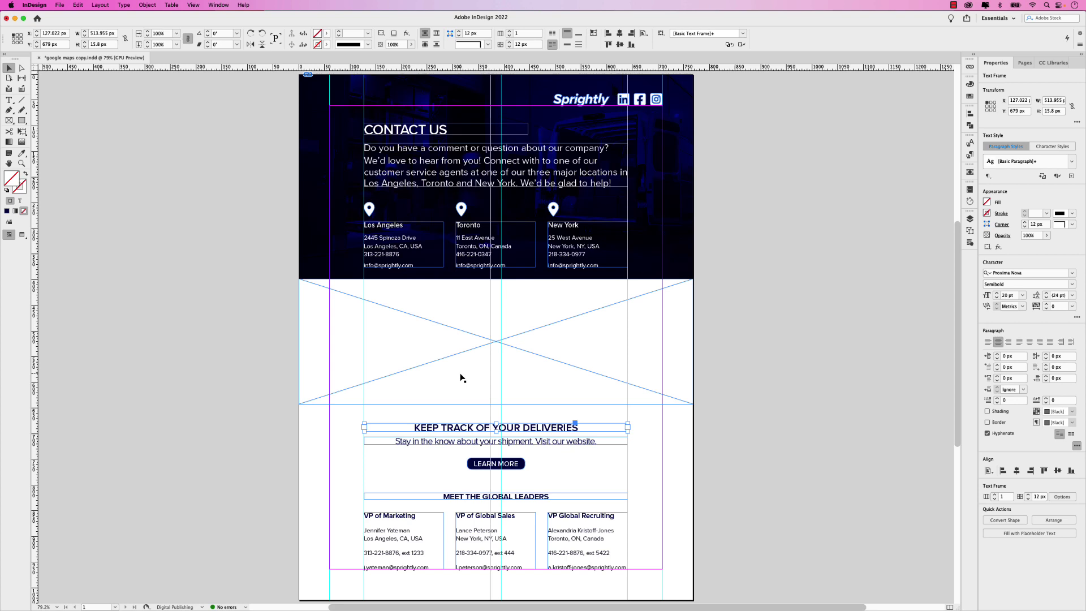
{"action": "left_click", "coordinate": [747, 368]}
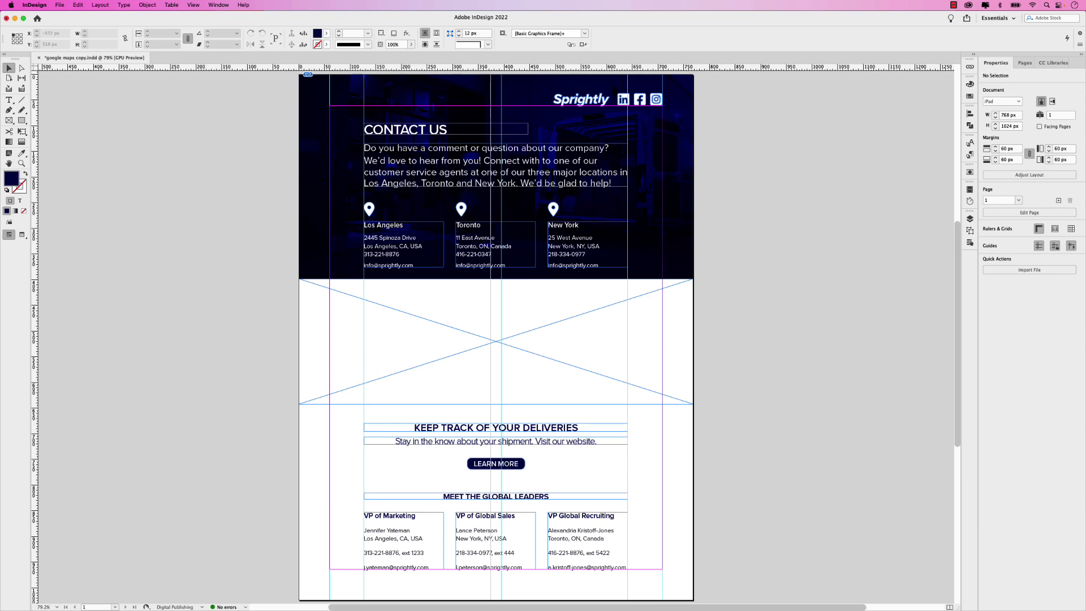
In Google Maps, bring up the Los Angeles Embed a map option with its size list.
{"action": "key", "text": "super+Tab"}
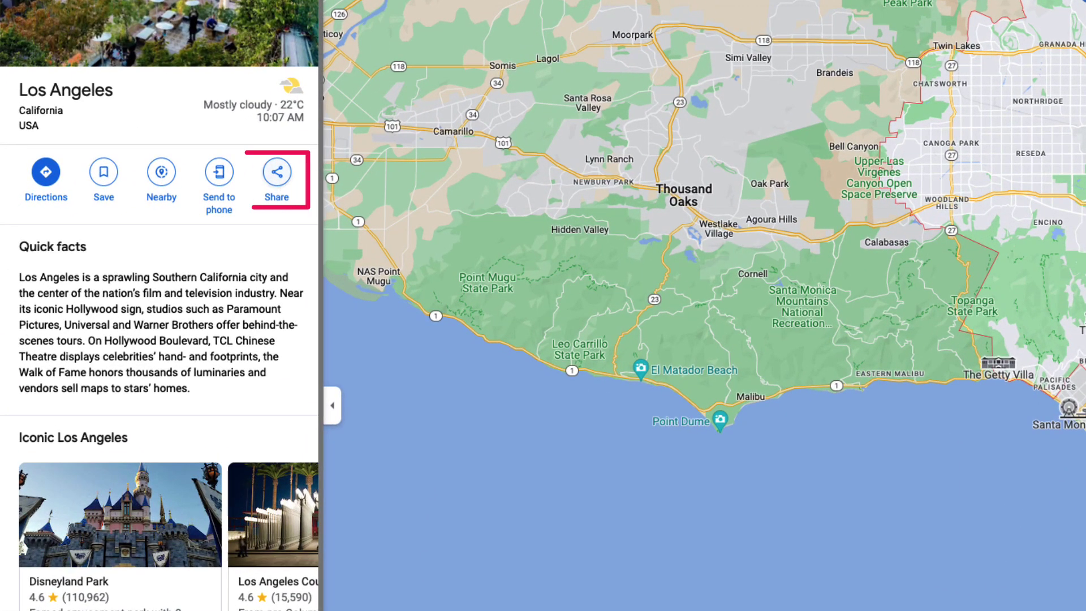
{"action": "left_click", "coordinate": [277, 172]}
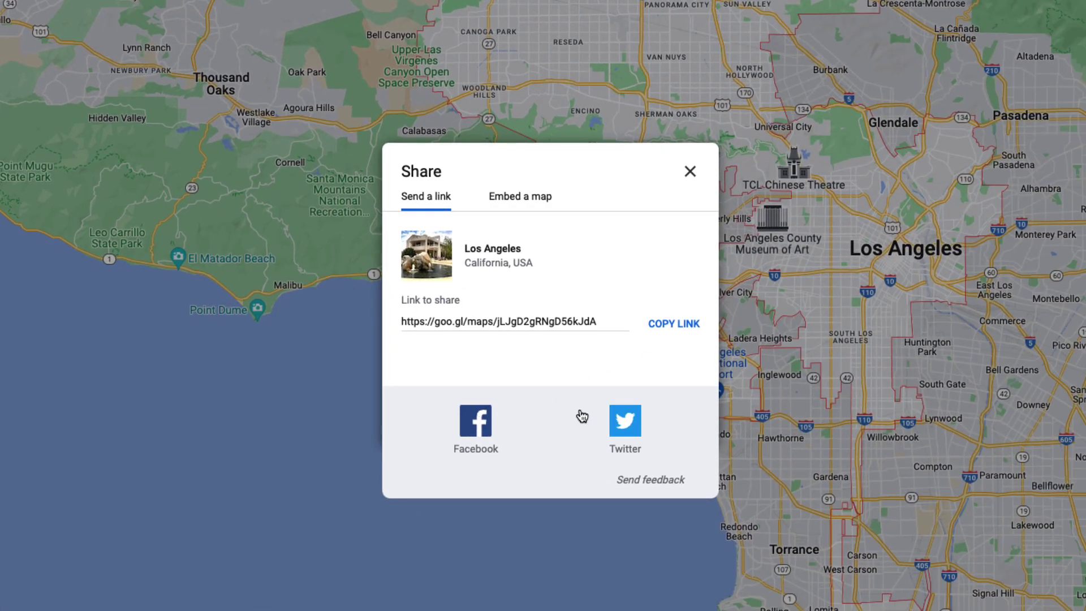
{"action": "left_click", "coordinate": [541, 206]}
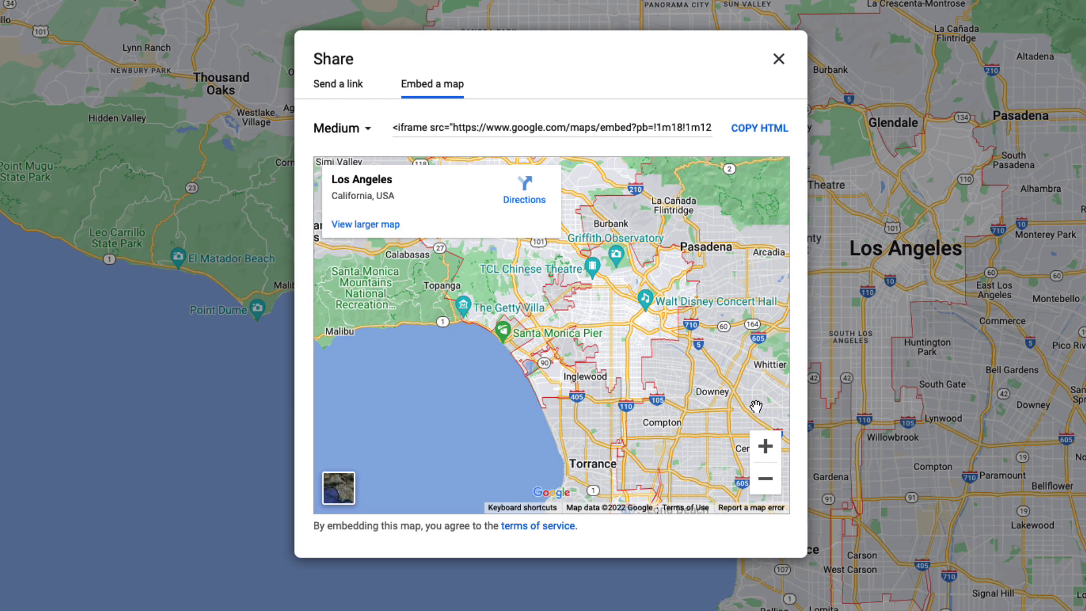
{"action": "left_click", "coordinate": [369, 132]}
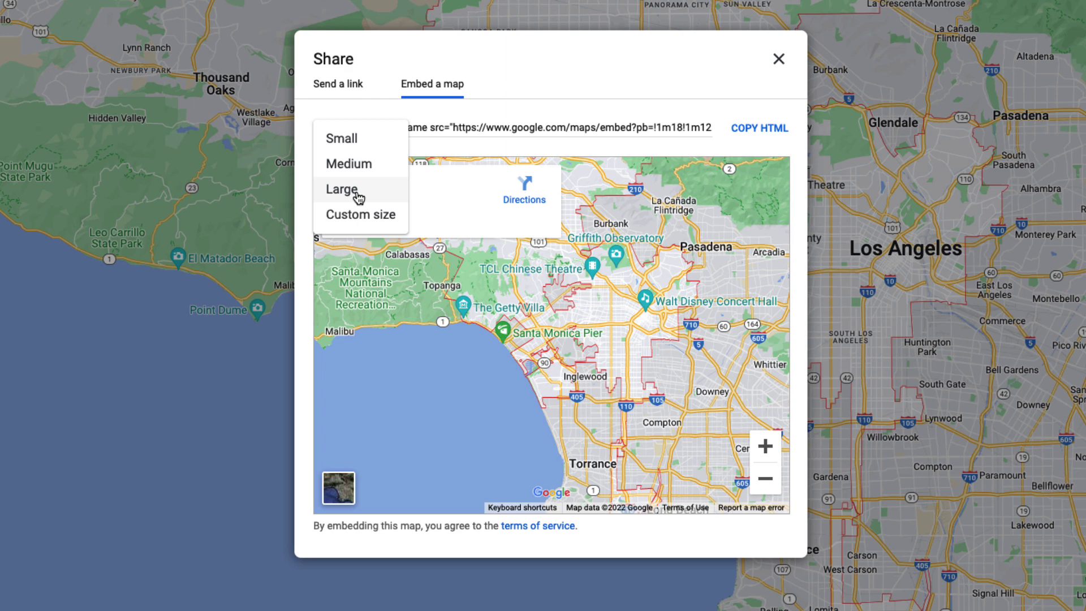
Set the Los Angeles embed to a custom size of 768 by 244.
{"action": "left_click", "coordinate": [380, 221]}
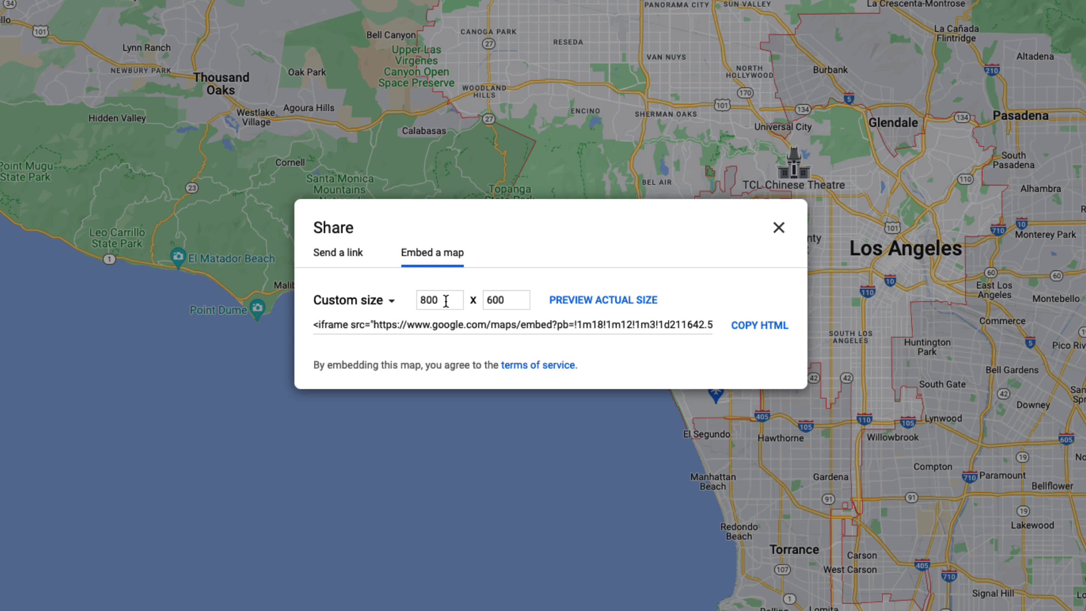
{"action": "left_click_drag", "start_coordinate": [446, 301], "coordinate": [400, 303]}
{"action": "type", "text": "767"}
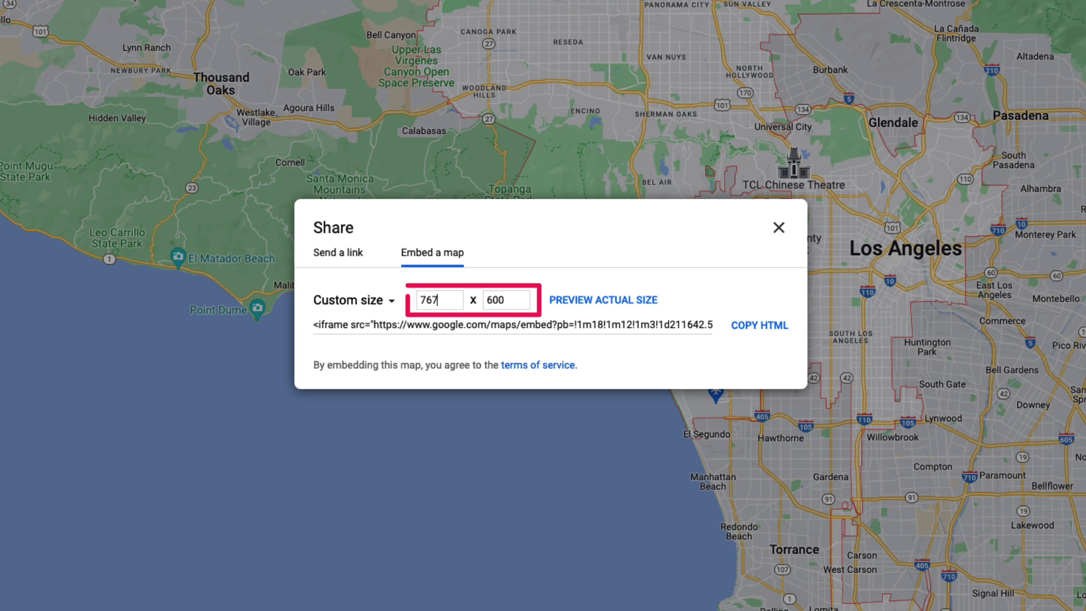
{"action": "key", "text": "BackSpace"}
{"action": "type", "text": "8"}
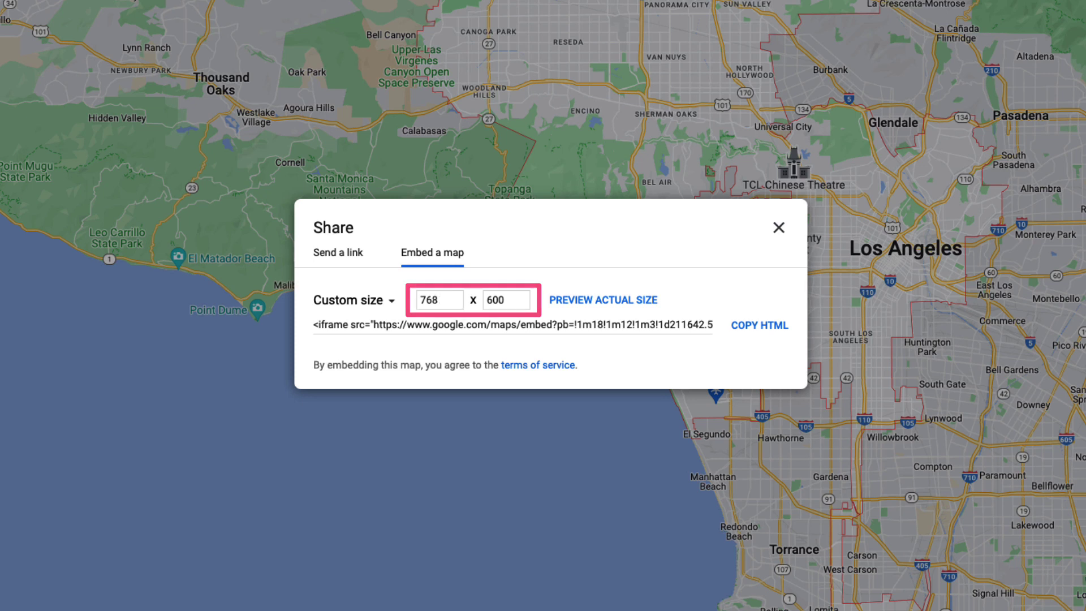
{"action": "key", "text": "shift+Tab"}
{"action": "key", "text": "shift+Tab"}
{"action": "left_click", "coordinate": [510, 303]}
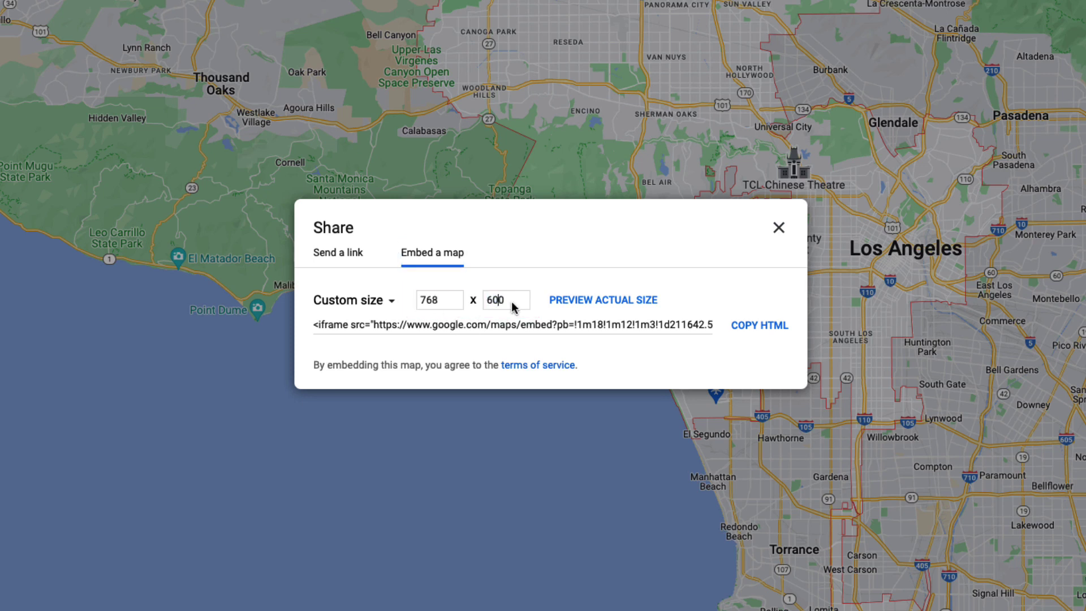
{"action": "left_click_drag", "start_coordinate": [505, 301], "coordinate": [487, 301]}
{"action": "type", "text": "244"}
Preview the embed at actual size, then copy the iframe HTML.
{"action": "left_click", "coordinate": [570, 301]}
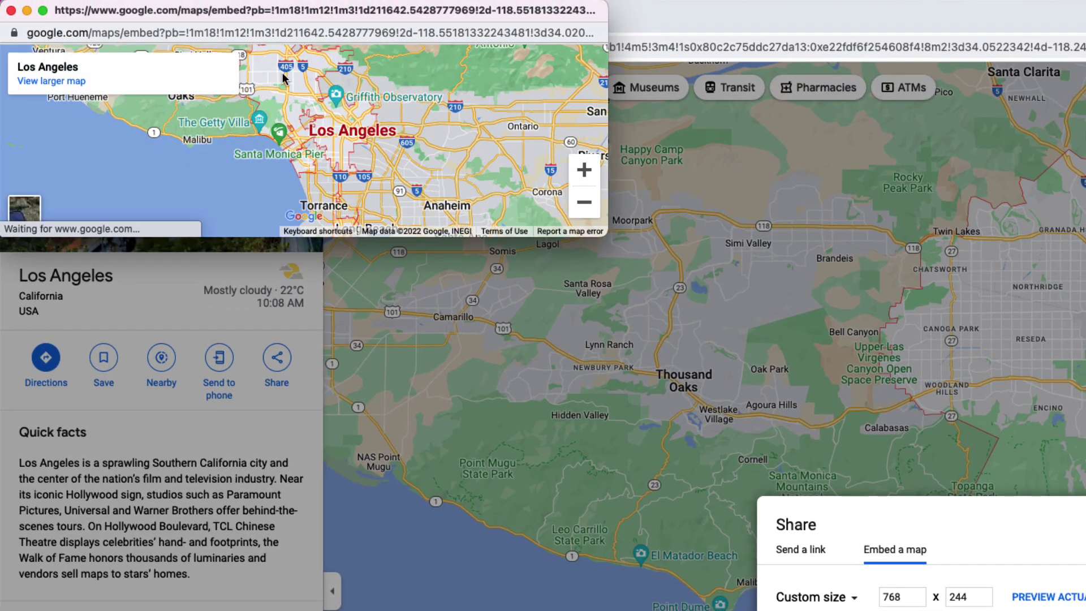
{"action": "left_click_drag", "start_coordinate": [215, 16], "coordinate": [412, 169]}
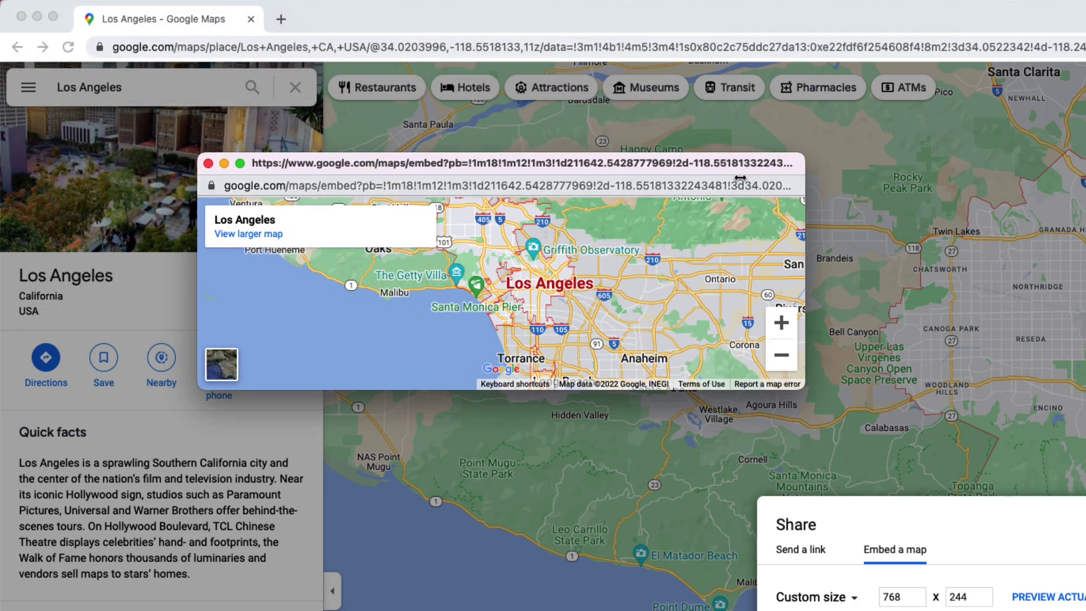
{"action": "left_click", "coordinate": [209, 164]}
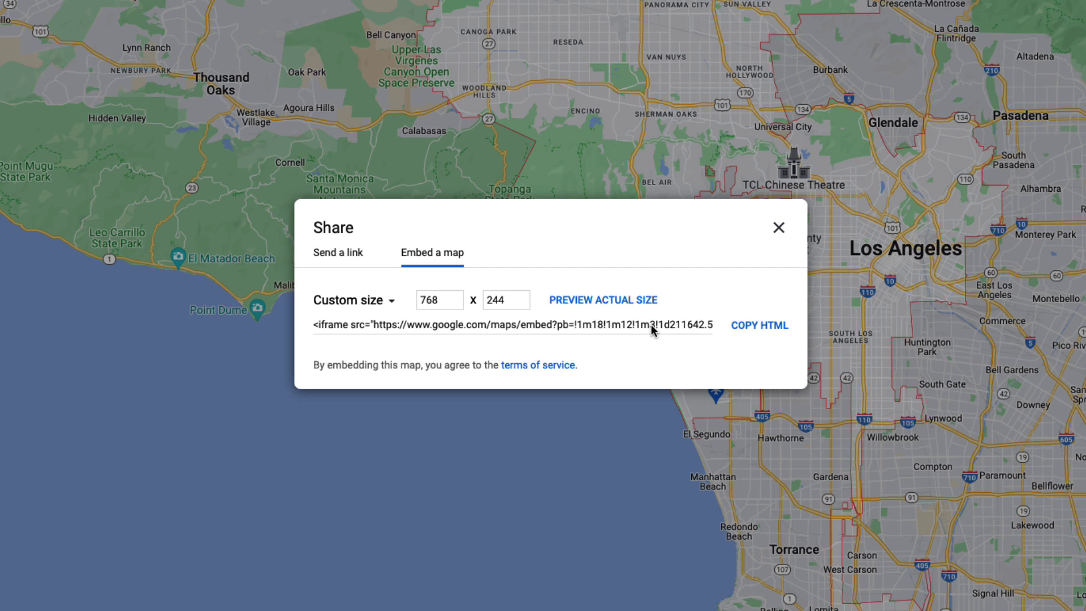
{"action": "left_click", "coordinate": [756, 333]}
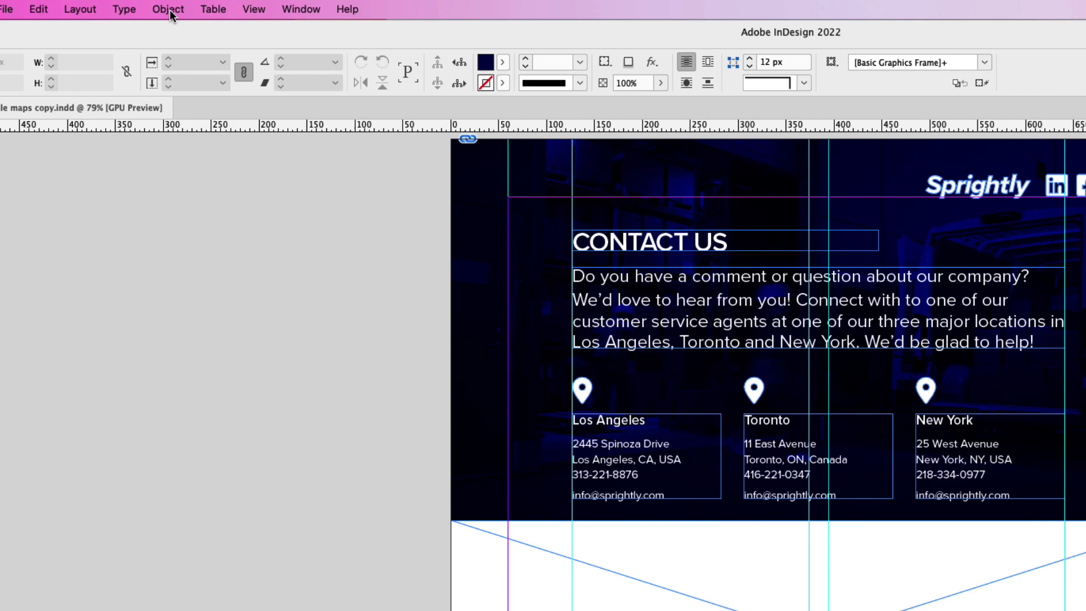
Insert an HTML frame replacing its placeholder code with the Los Angeles iframe, width 768, height 244.
{"action": "left_click", "coordinate": [147, 4]}
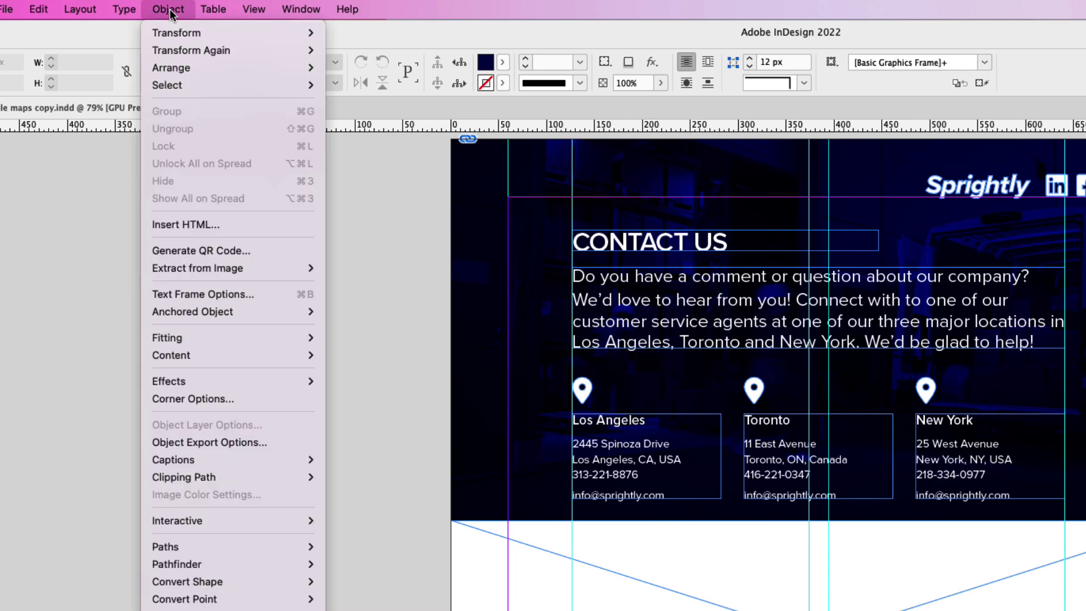
{"action": "left_click", "coordinate": [229, 224]}
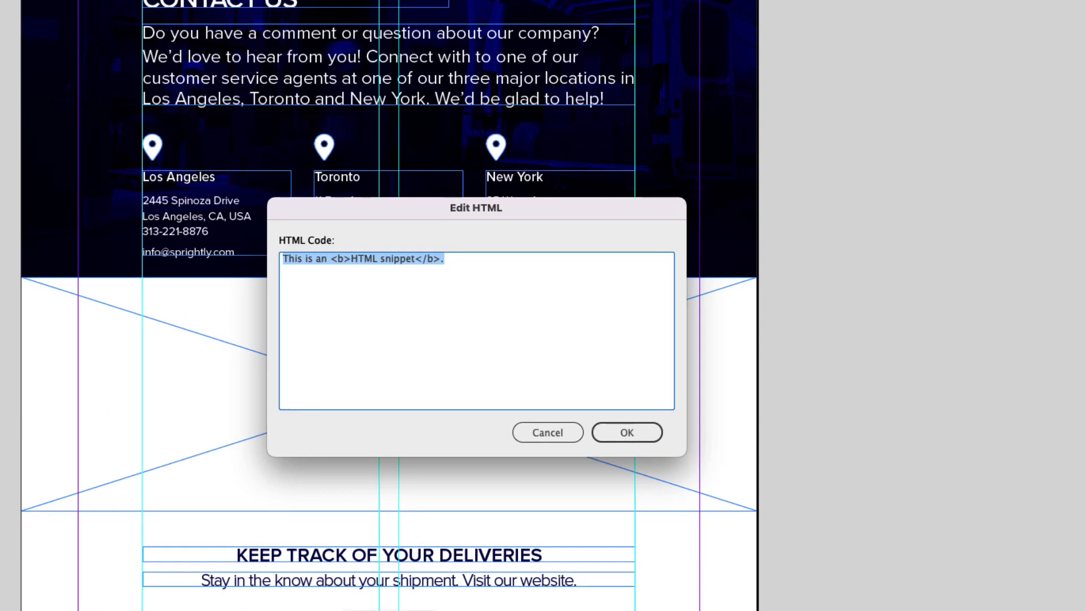
{"action": "left_click_drag", "start_coordinate": [348, 201], "coordinate": [378, 235]}
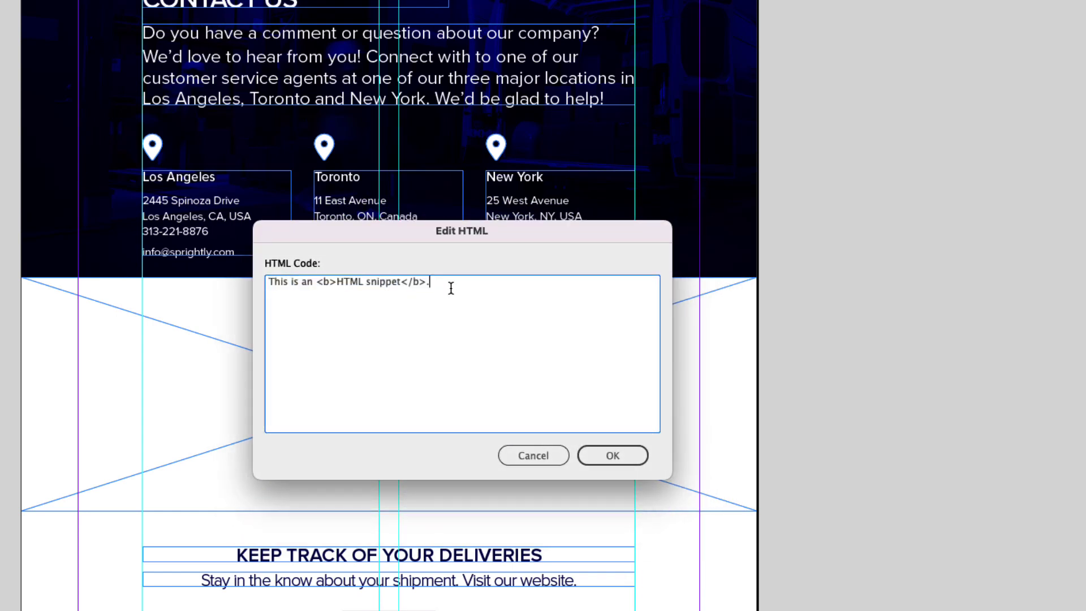
{"action": "left_click_drag", "start_coordinate": [458, 287], "coordinate": [263, 283]}
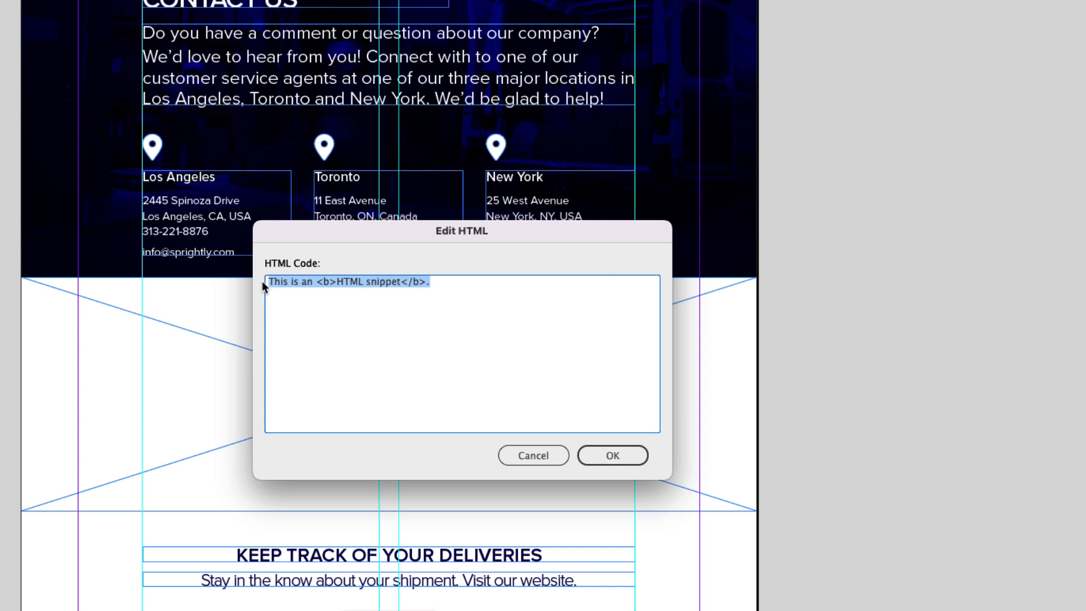
{"action": "key", "text": "super+v"}
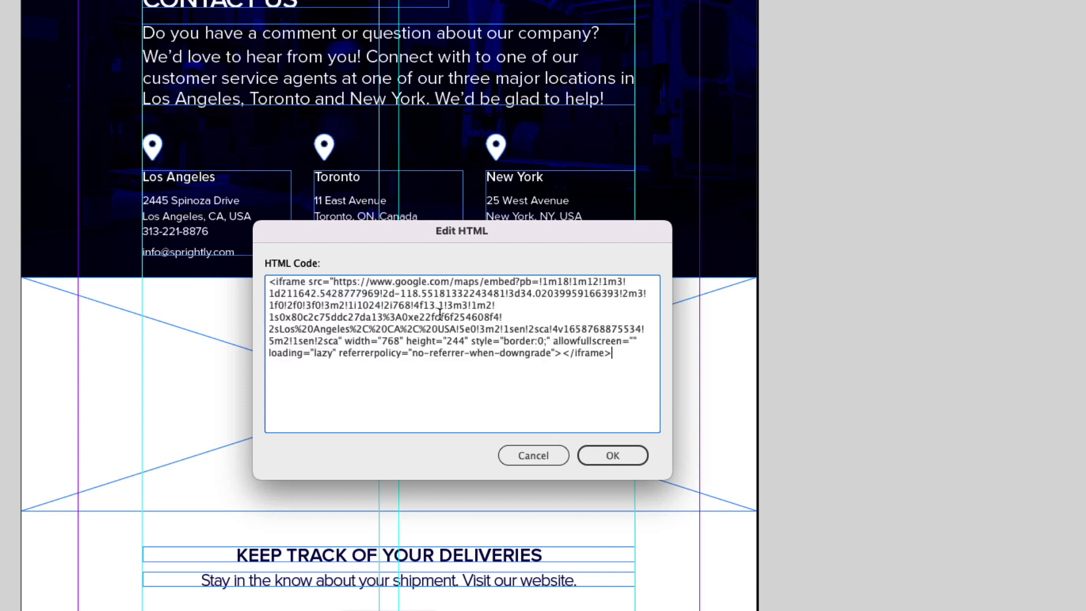
{"action": "double_click", "coordinate": [390, 341]}
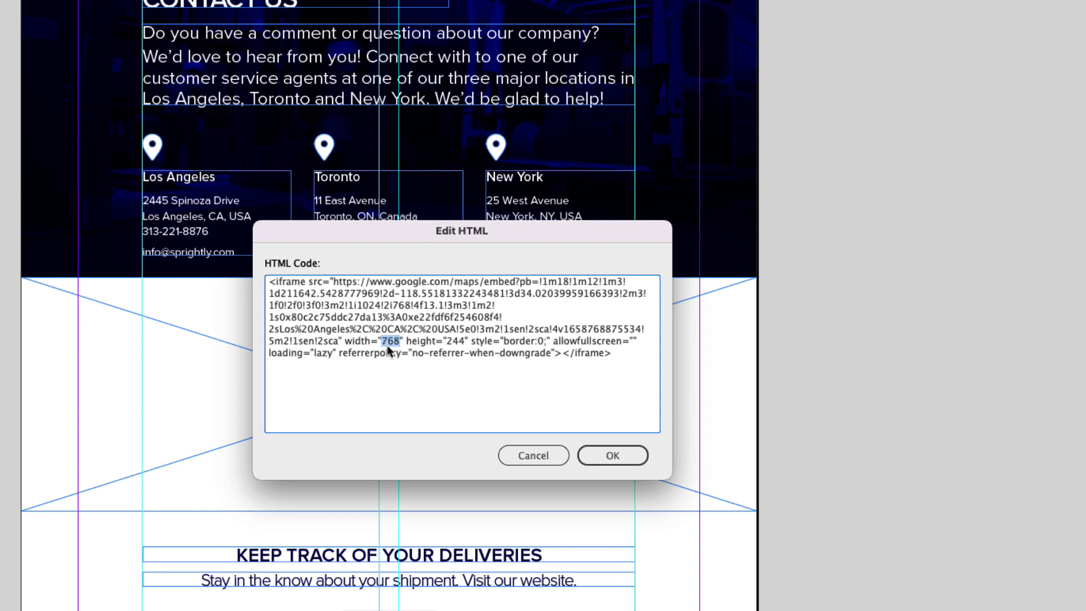
{"action": "double_click", "coordinate": [456, 342]}
{"action": "left_click", "coordinate": [469, 341]}
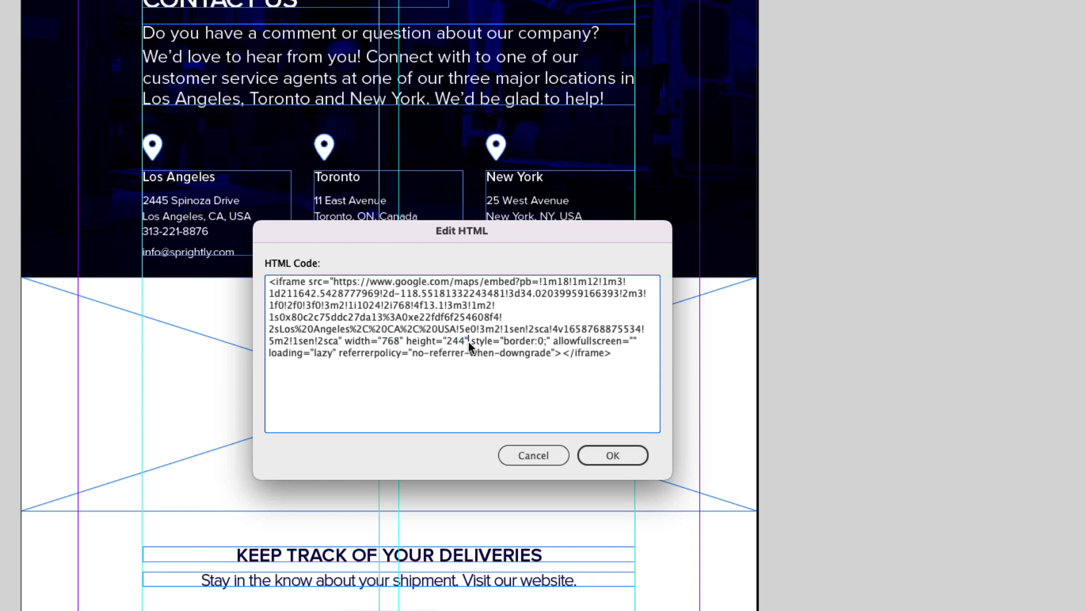
{"action": "left_click", "coordinate": [598, 454]}
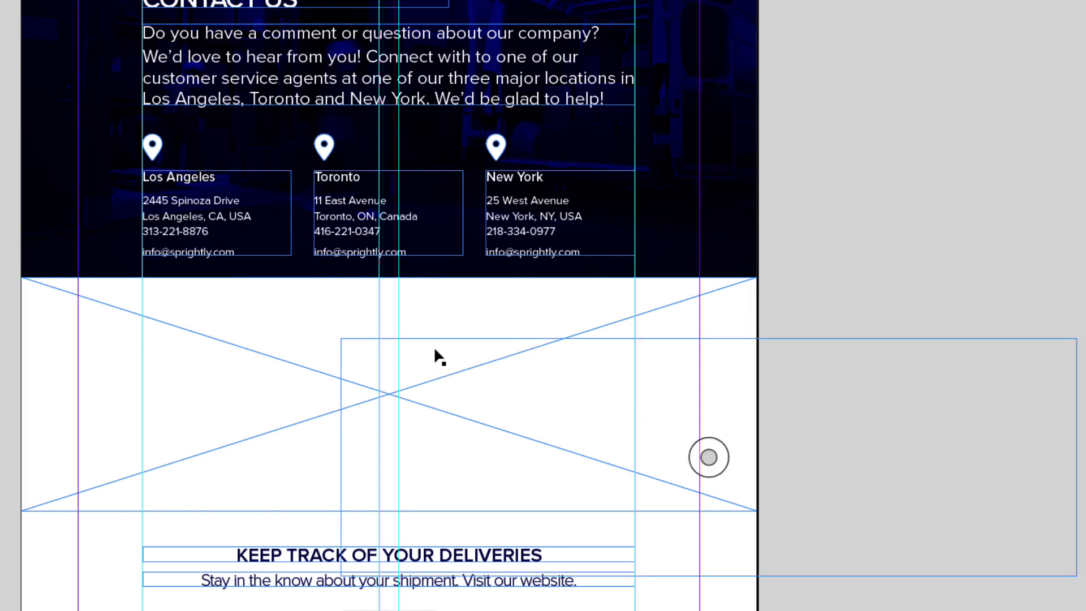
Drag the HTML map frame into the full-width band below the header.
{"action": "left_click", "coordinate": [279, 317]}
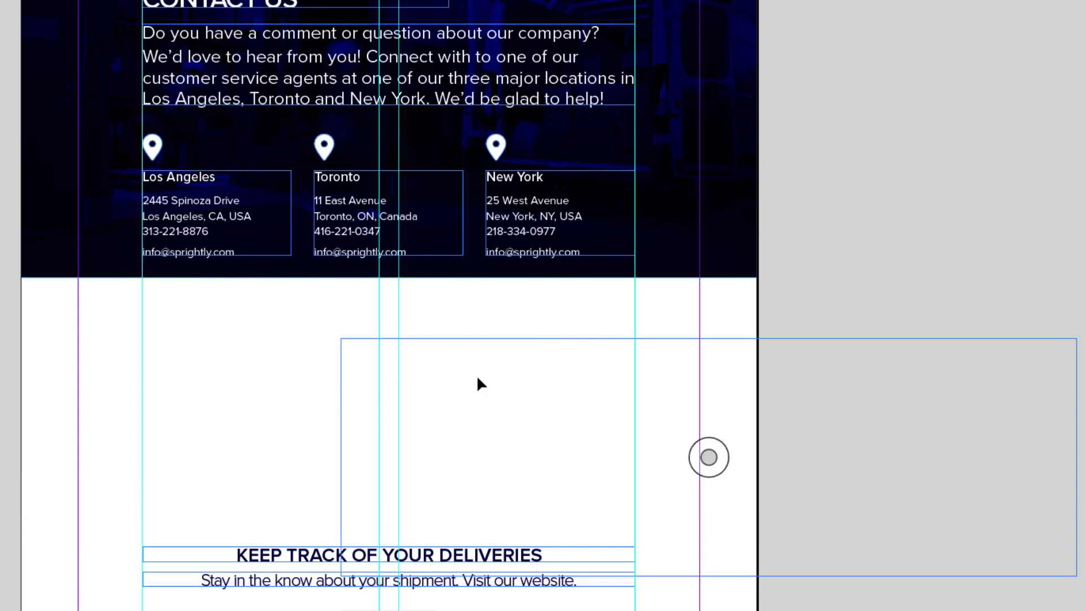
{"action": "left_click_drag", "start_coordinate": [481, 383], "coordinate": [159, 320]}
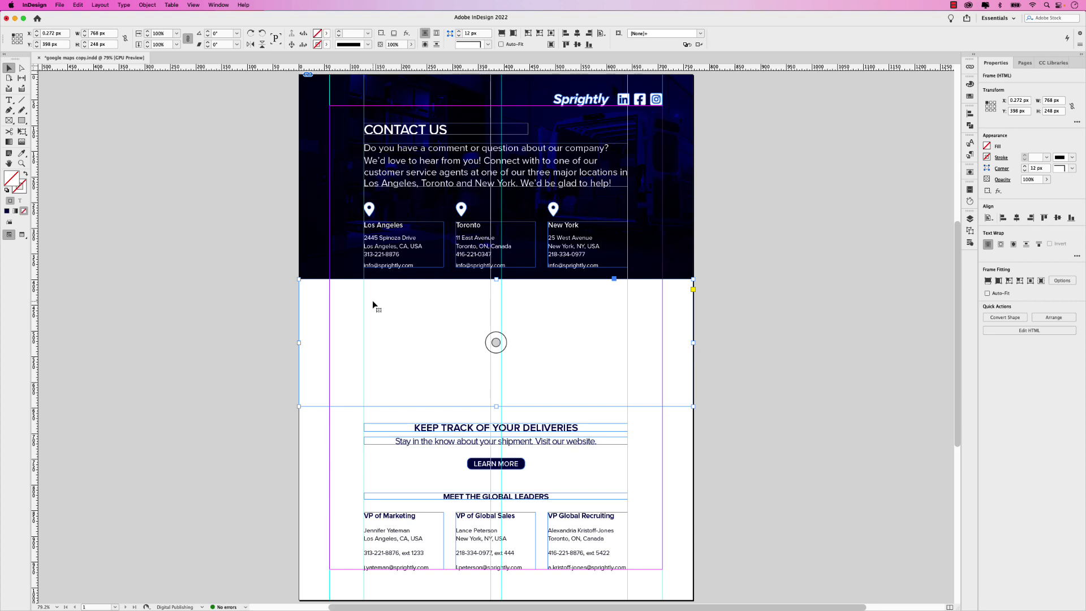
Preview the spread from Buttons and Forms, panning and zooming the live Los Angeles map.
{"action": "left_click", "coordinate": [970, 243]}
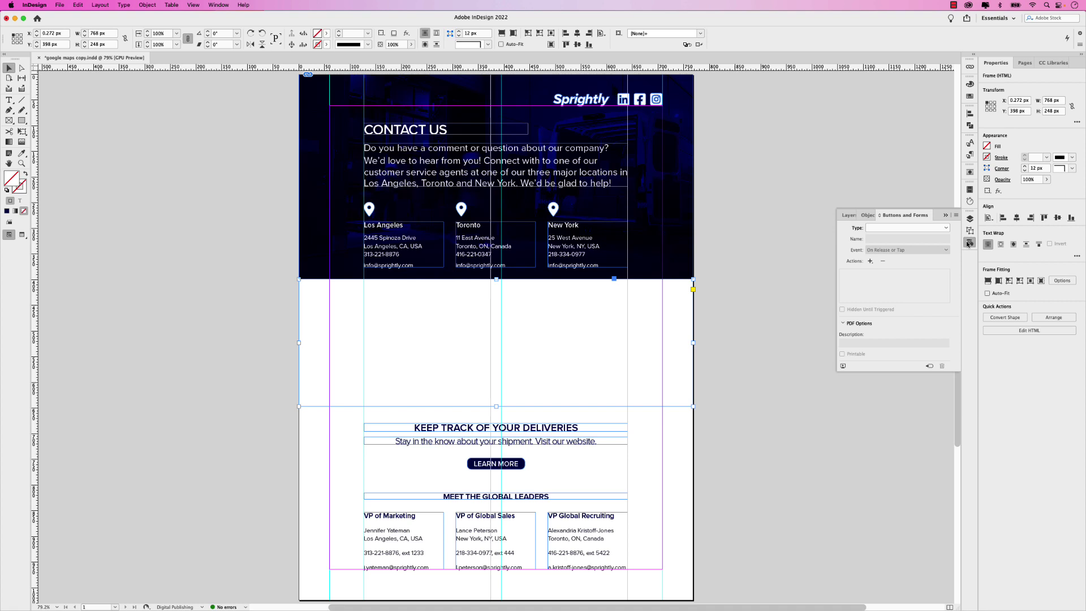
{"action": "left_click", "coordinate": [843, 367]}
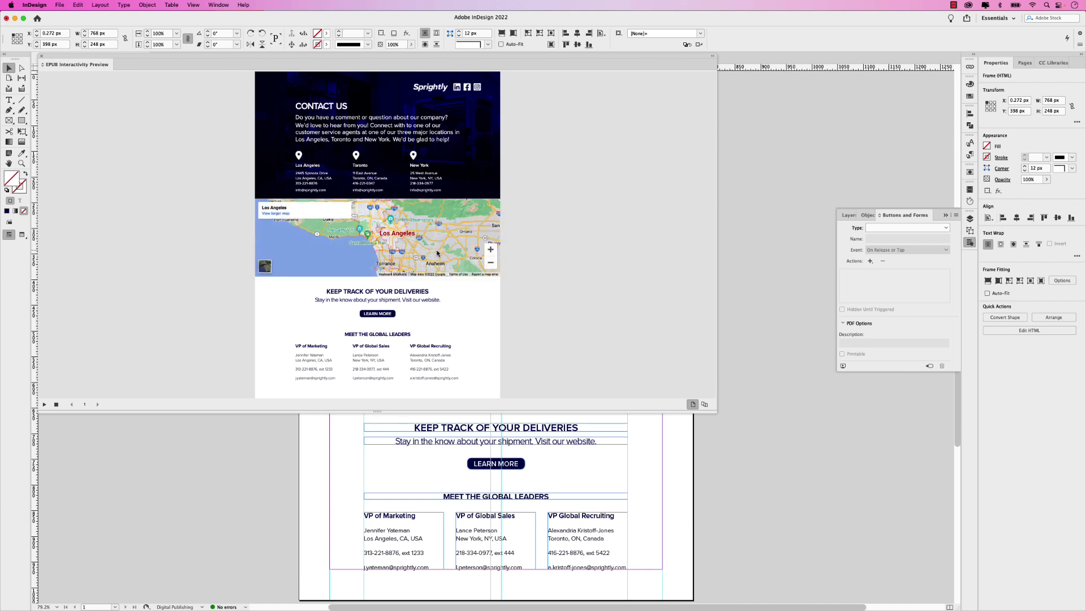
{"action": "left_click_drag", "start_coordinate": [455, 226], "coordinate": [434, 225]}
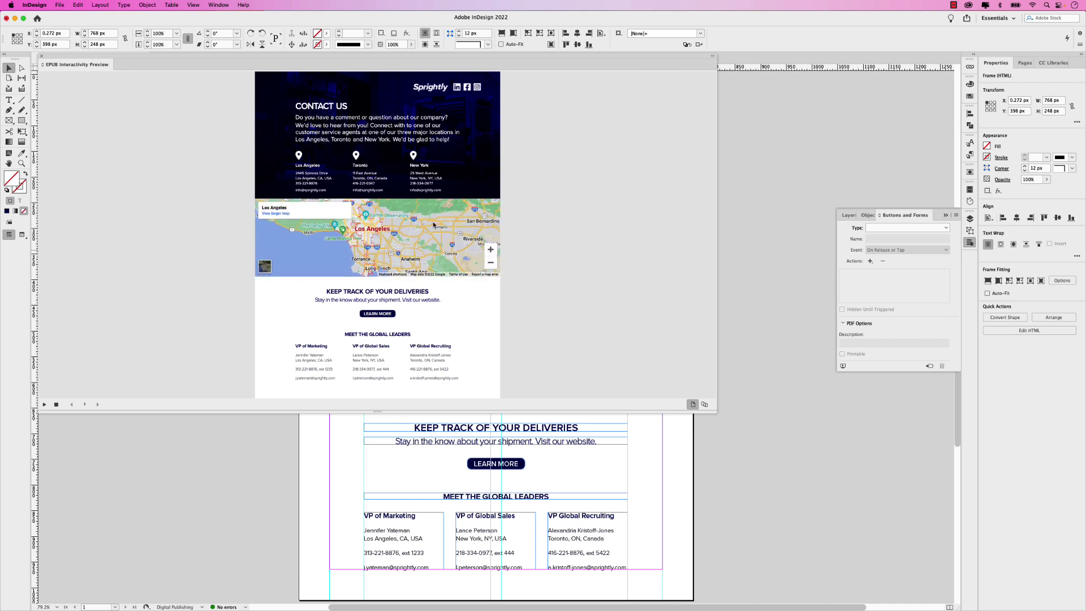
{"action": "left_click", "coordinate": [491, 250]}
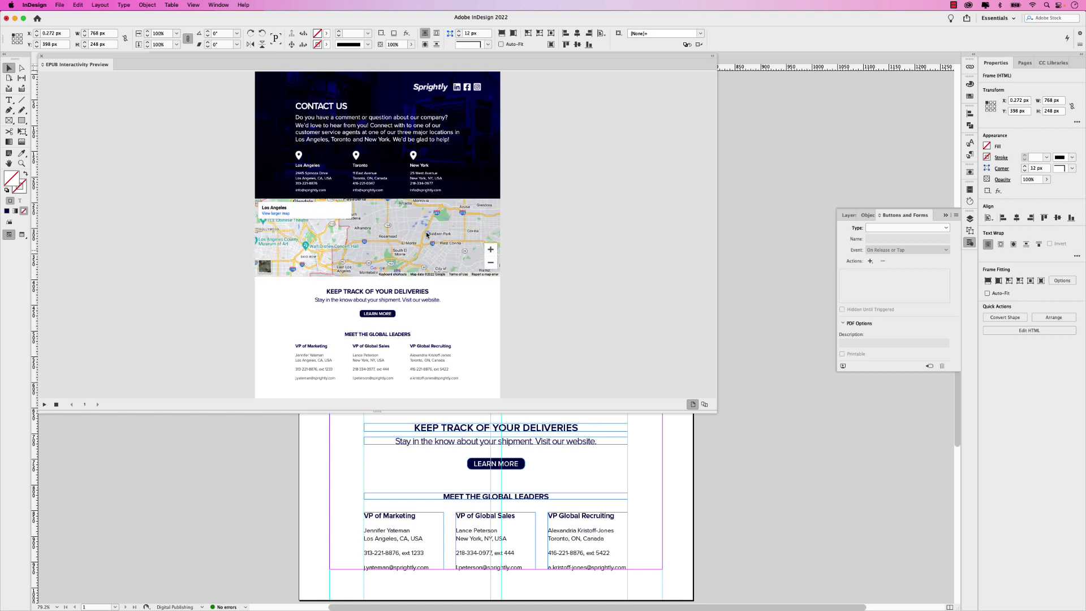
{"action": "left_click", "coordinate": [40, 55]}
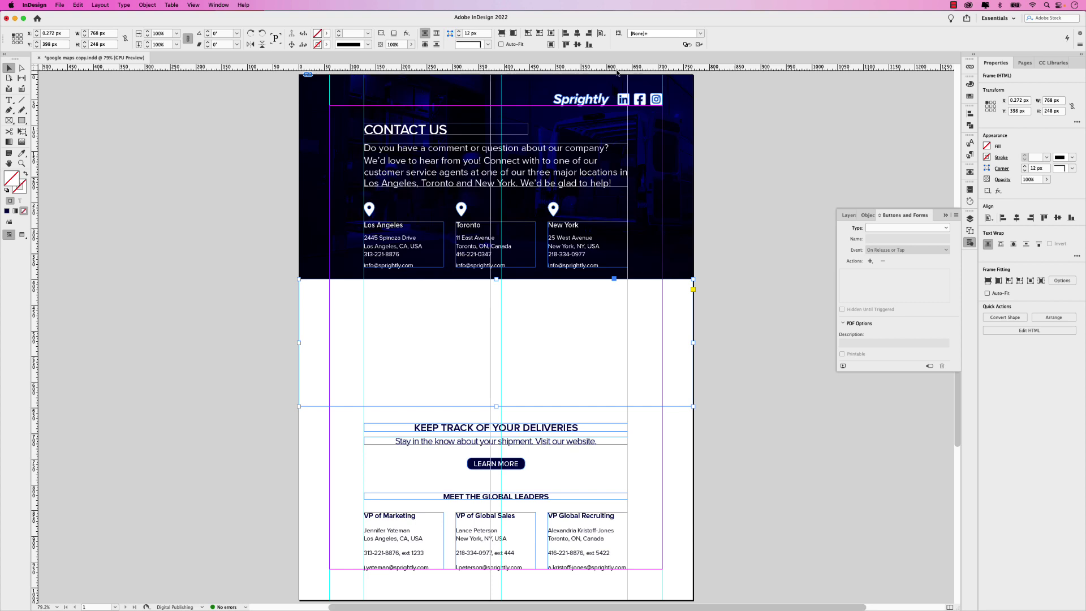
Add a horizontal ruler guide, reselect the map frame and show the Layers panel.
{"action": "left_click_drag", "start_coordinate": [613, 69], "coordinate": [635, 408]}
{"action": "left_click", "coordinate": [665, 429]}
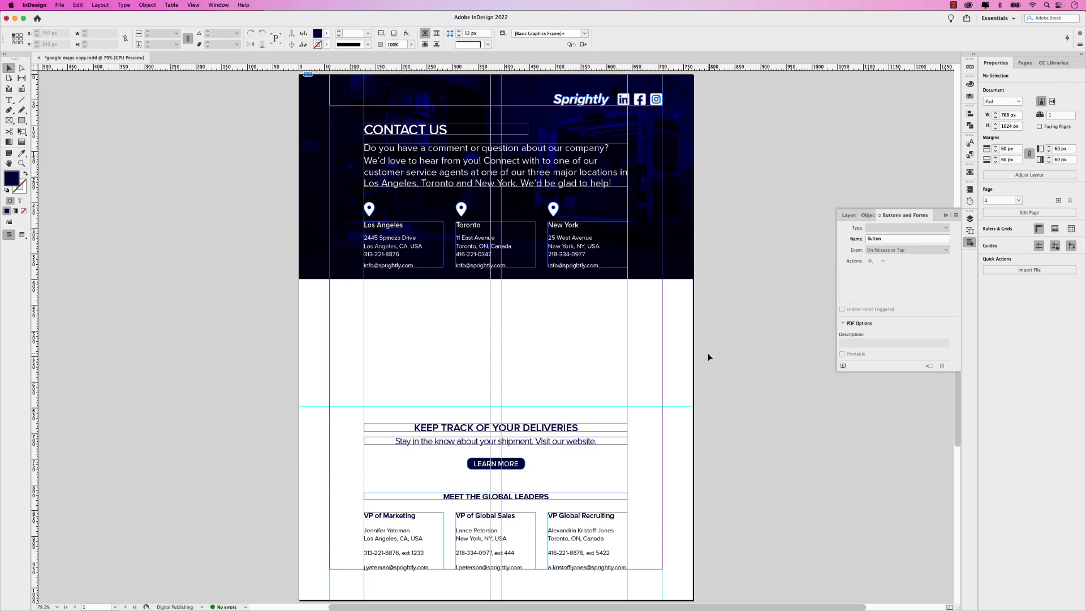
{"action": "left_click", "coordinate": [673, 348]}
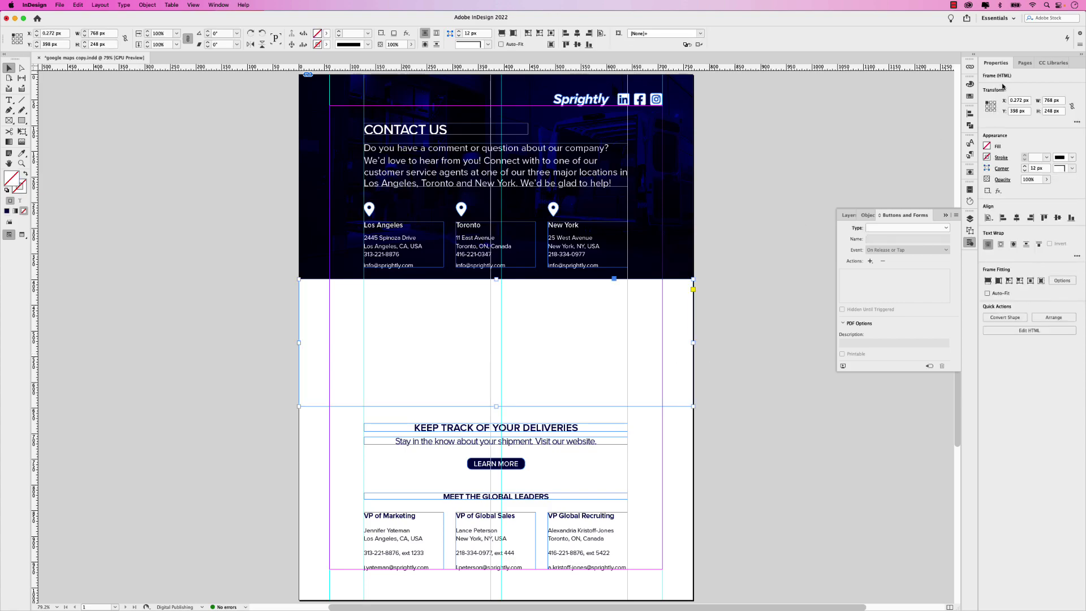
{"action": "left_click", "coordinate": [849, 215]}
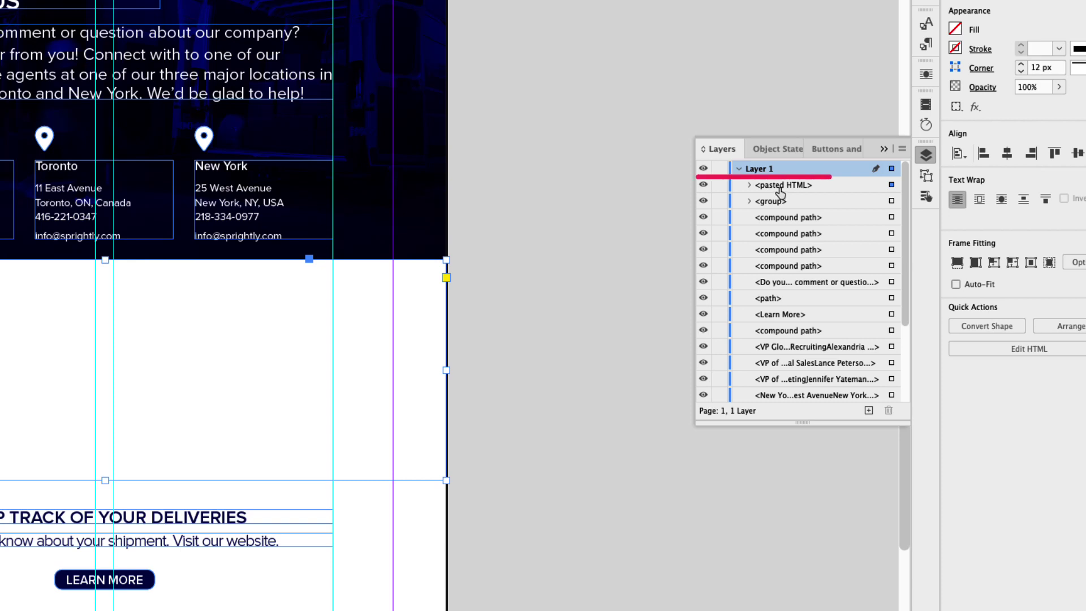
Rename the <pasted HTML> layer entry to 'Los Angeles Map', close Layers, return to Chrome.
{"action": "left_click", "coordinate": [784, 186]}
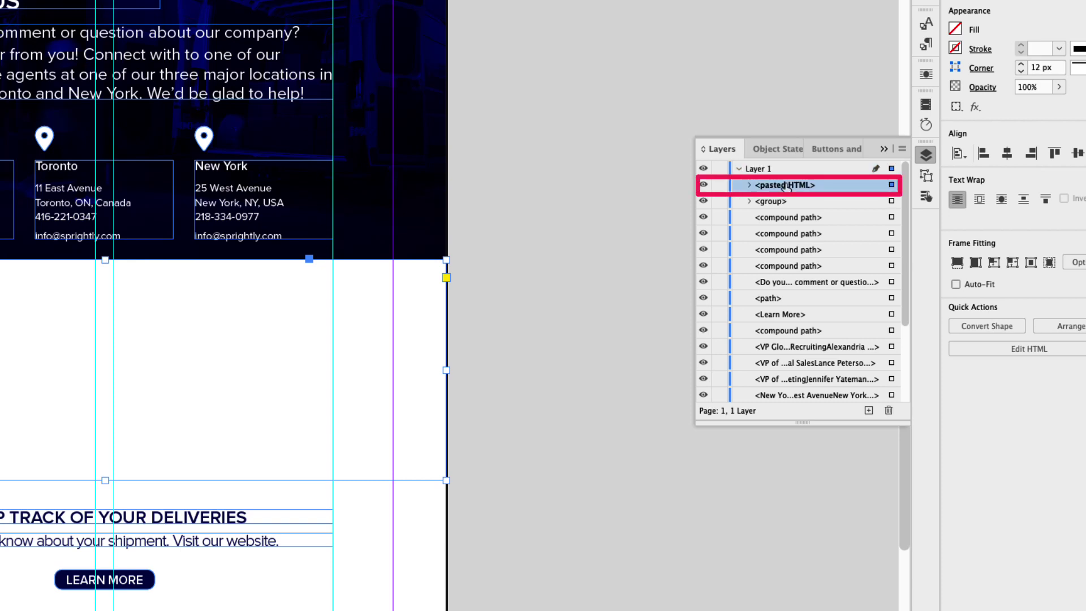
{"action": "left_click", "coordinate": [786, 185]}
{"action": "type", "text": "Los"}
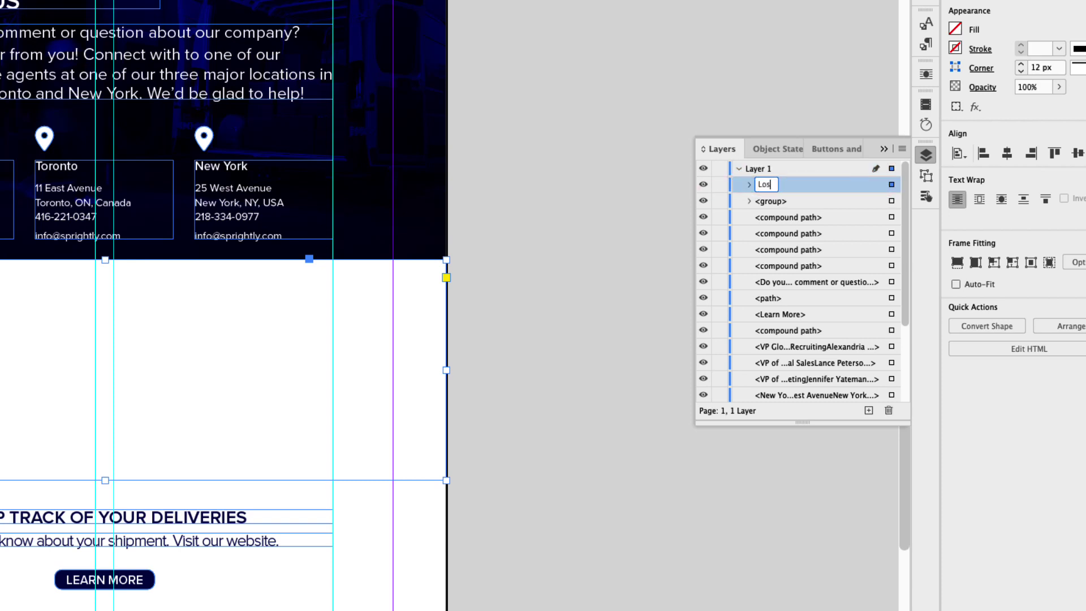
{"action": "type", "text": " Angeles Map"}
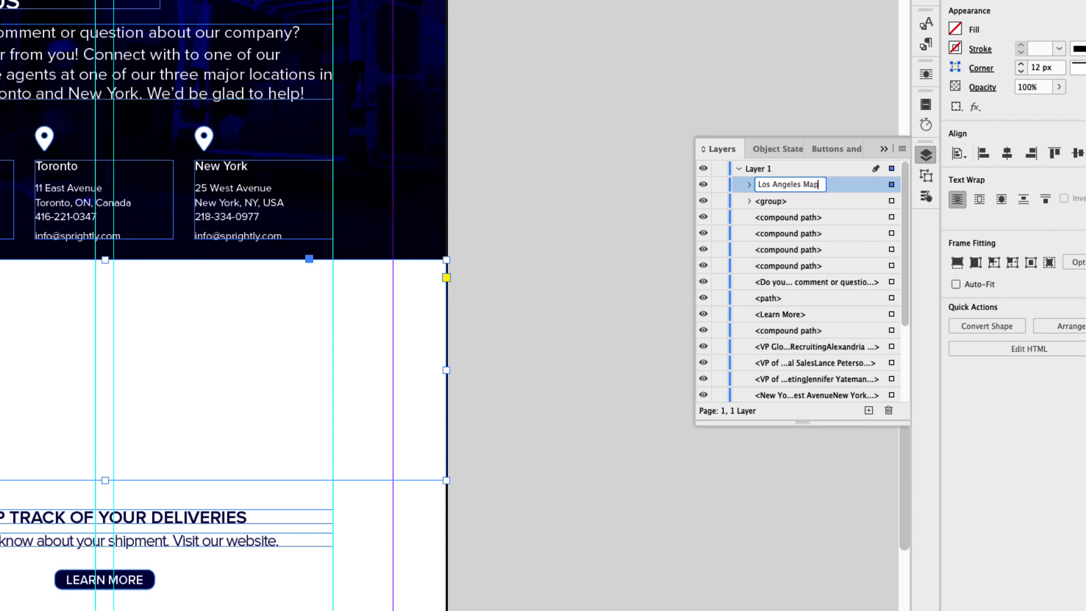
{"action": "key", "text": "Return"}
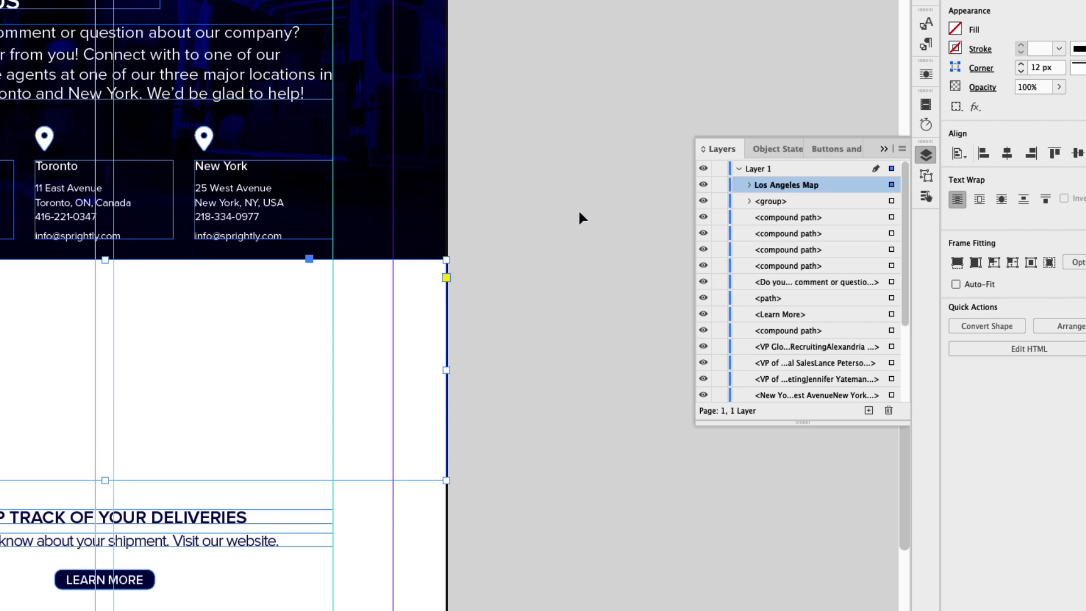
{"action": "left_click", "coordinate": [583, 218]}
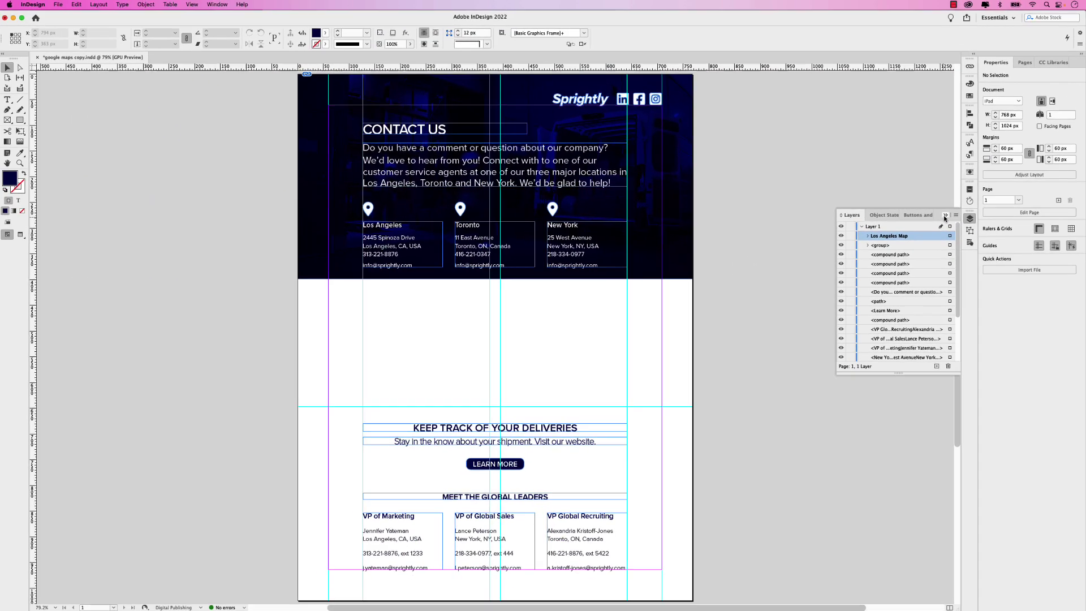
{"action": "key", "text": "F7"}
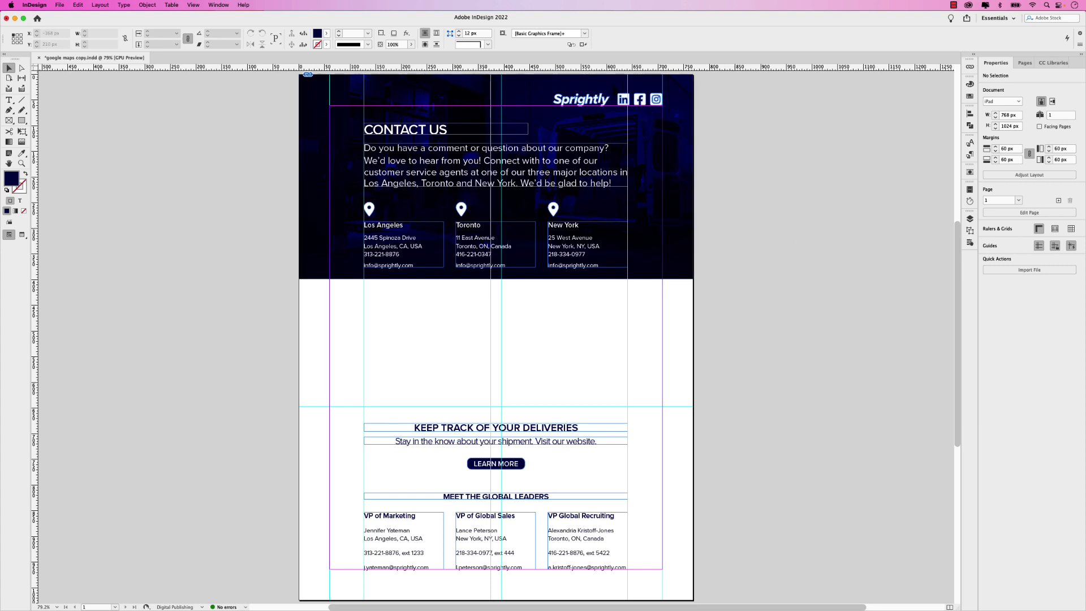
{"action": "key", "text": "super+Tab"}
Close the embed window and search Google Maps for Toronto.
{"action": "left_click", "coordinate": [665, 291]}
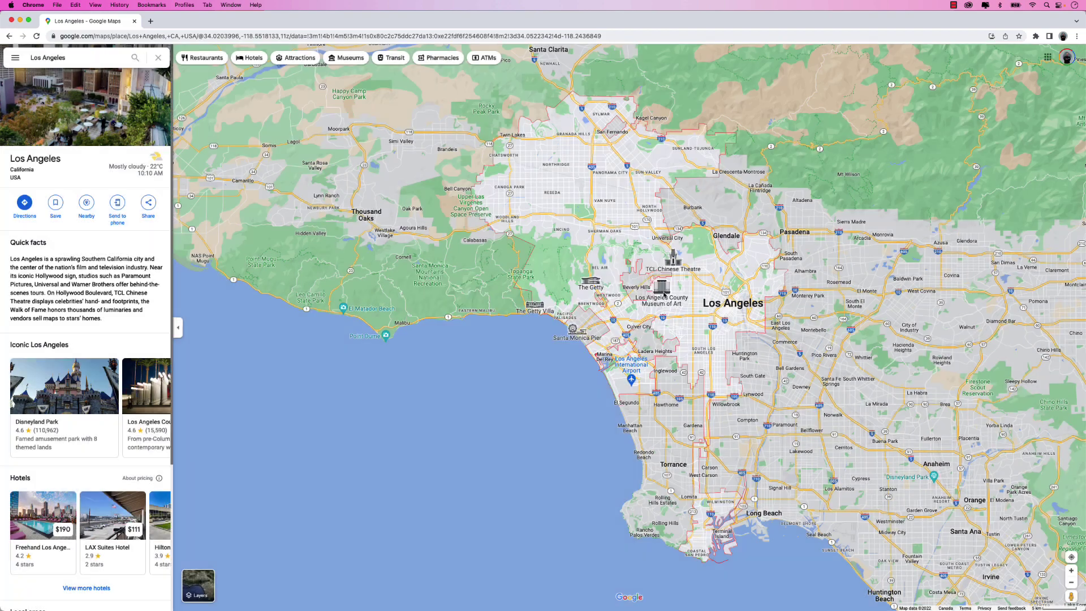
{"action": "left_click", "coordinate": [74, 57]}
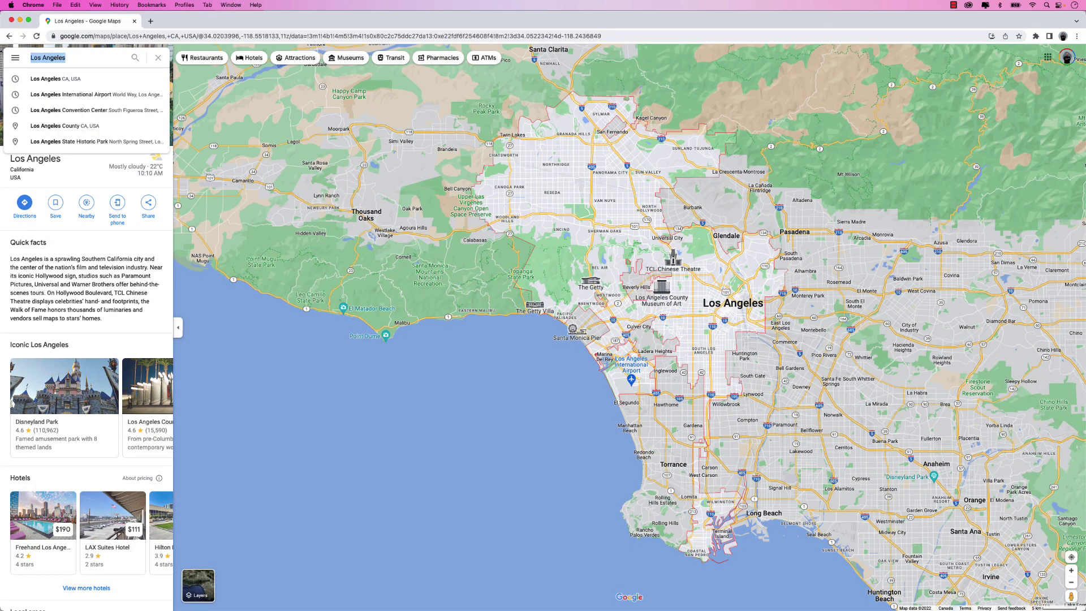
{"action": "type", "text": "Toronto"}
{"action": "key", "text": "Return"}
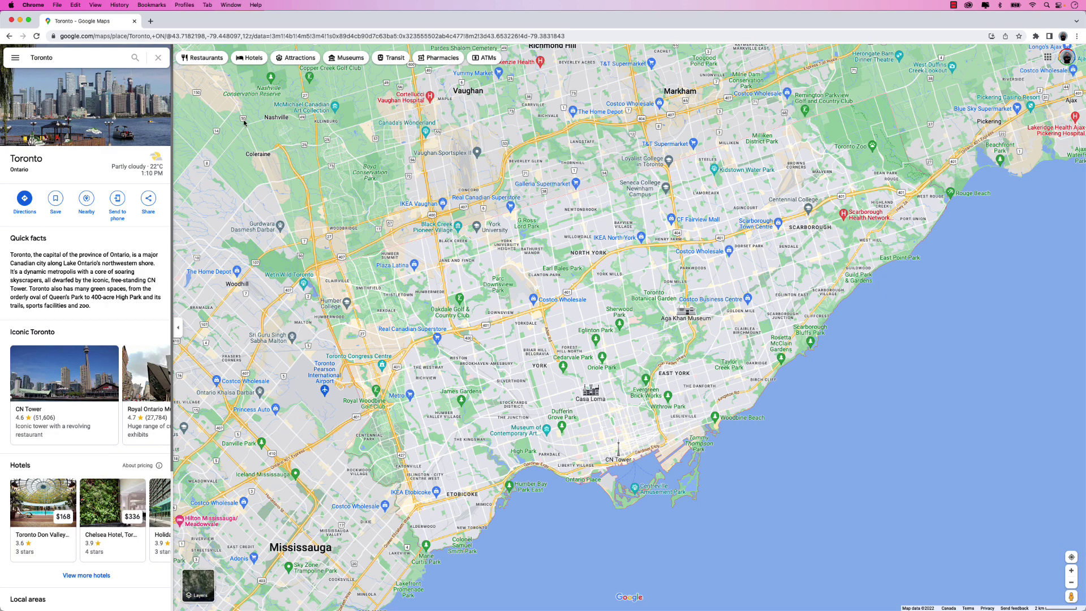
Copy Toronto's iframe embed code at a custom 768 × 244 size.
{"action": "left_click", "coordinate": [149, 199]}
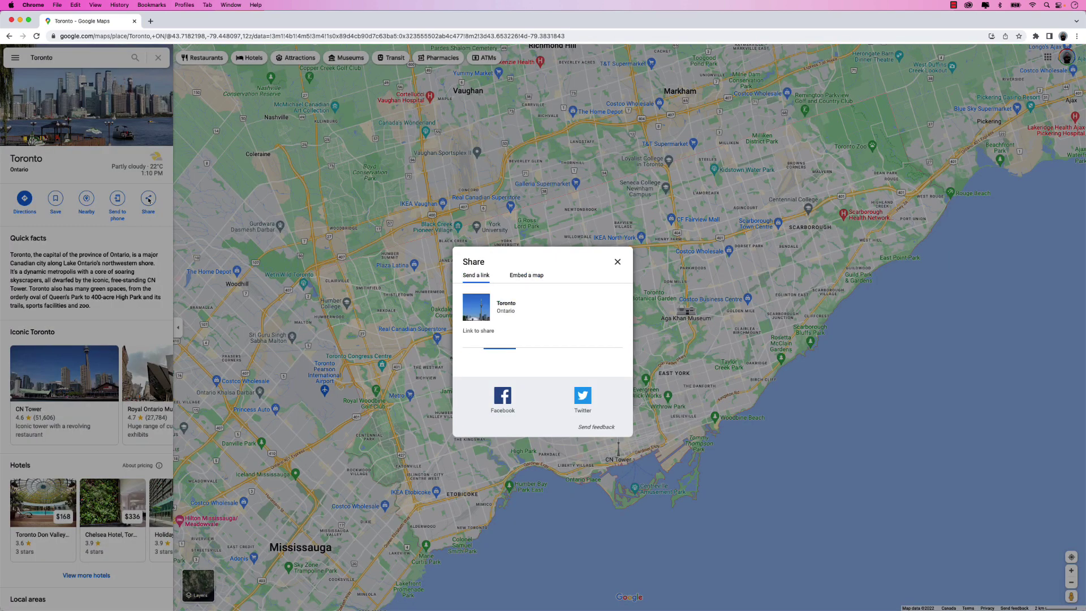
{"action": "left_click", "coordinate": [507, 277]}
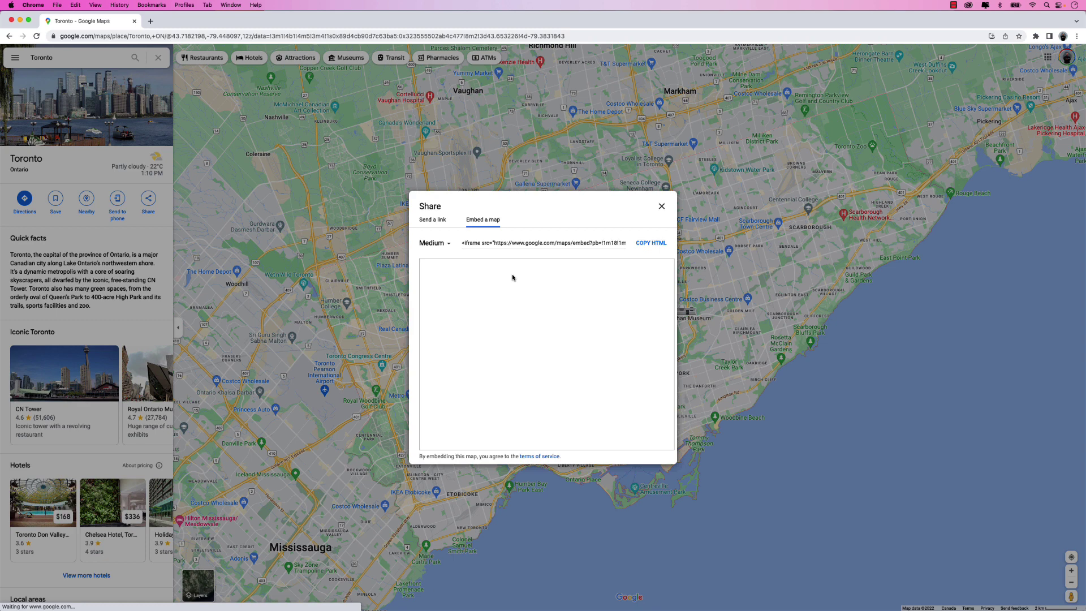
{"action": "left_click", "coordinate": [445, 241]}
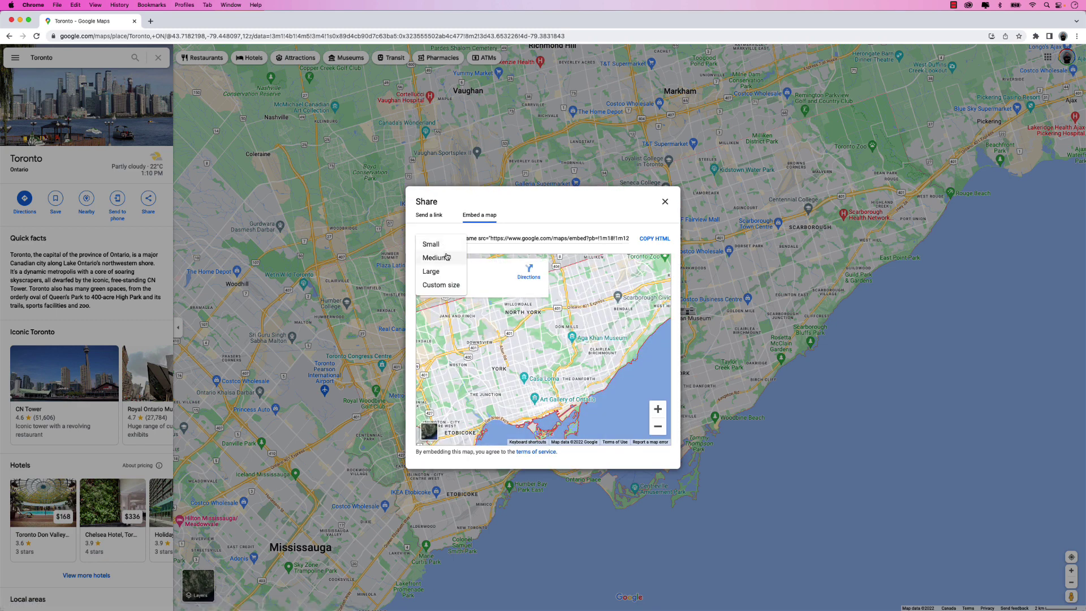
{"action": "left_click", "coordinate": [447, 285]}
{"action": "double_click", "coordinate": [492, 334]}
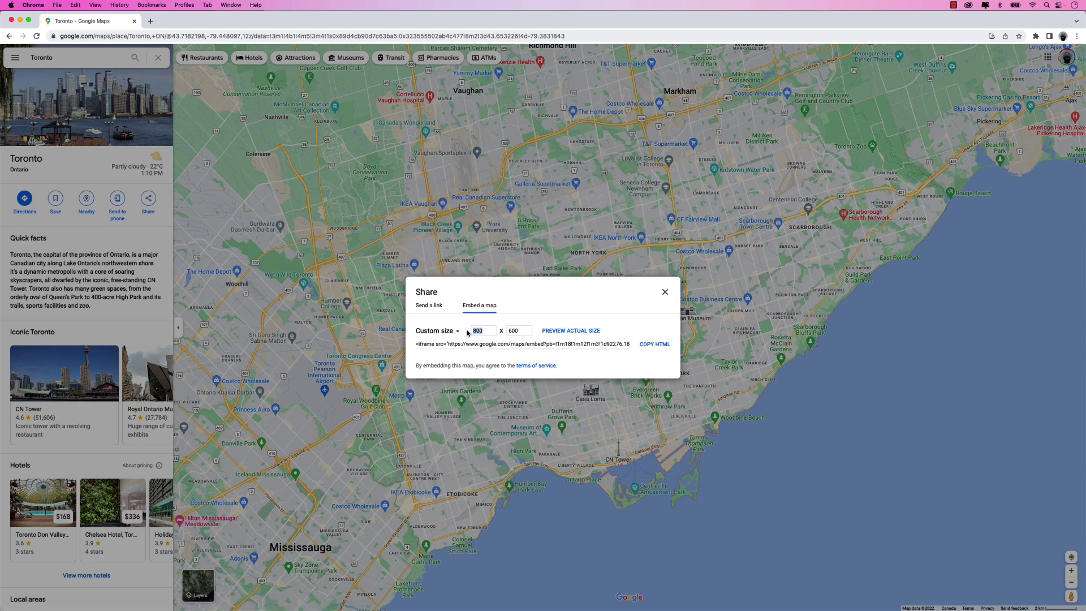
{"action": "type", "text": "768"}
{"action": "double_click", "coordinate": [510, 331]}
{"action": "type", "text": "244"}
{"action": "left_click", "coordinate": [651, 344]}
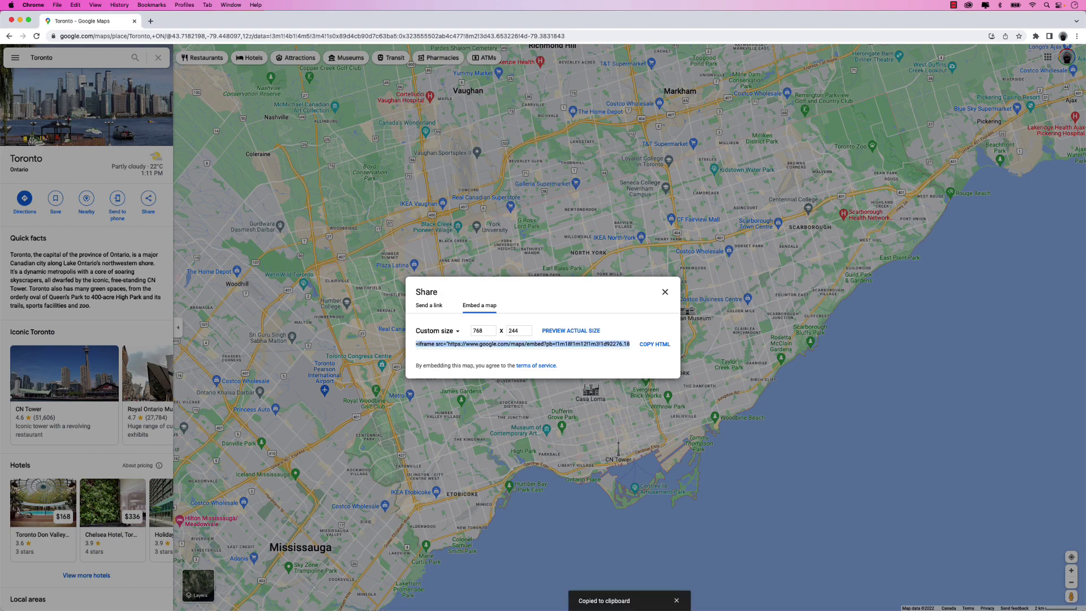
Place the Toronto Google Maps iframe as an HTML frame and move it to X 0, Y 398.
{"action": "key", "text": "super+Tab"}
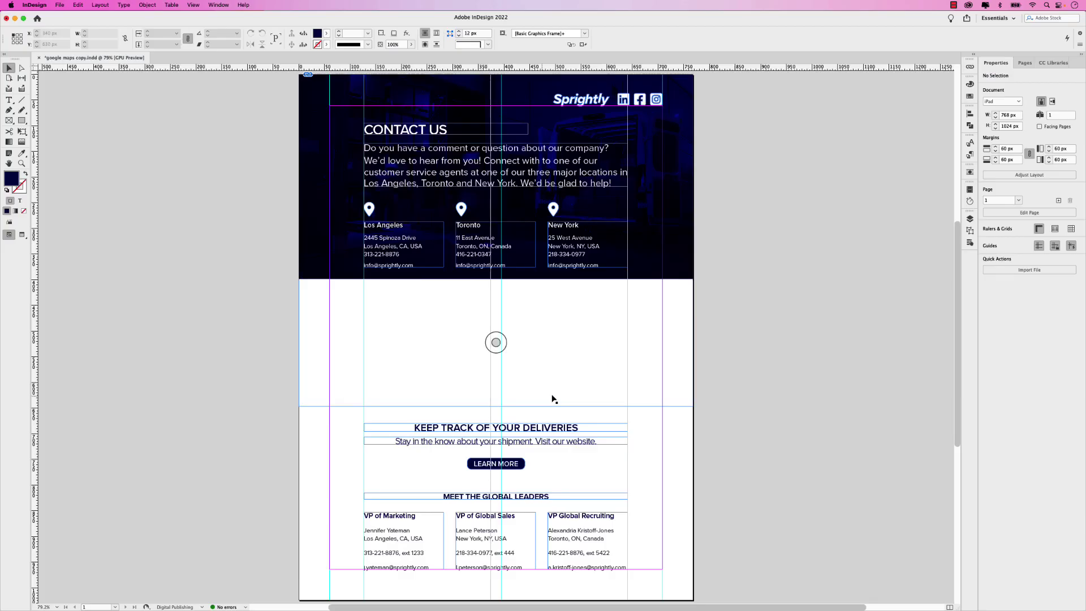
{"action": "left_click", "coordinate": [150, 4]}
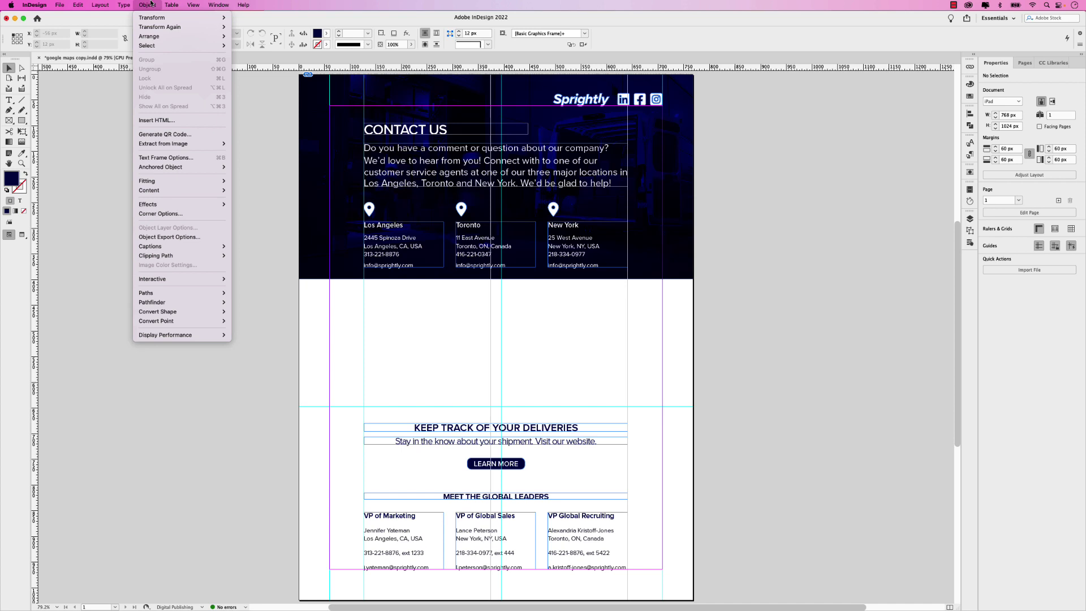
{"action": "left_click", "coordinate": [169, 120]}
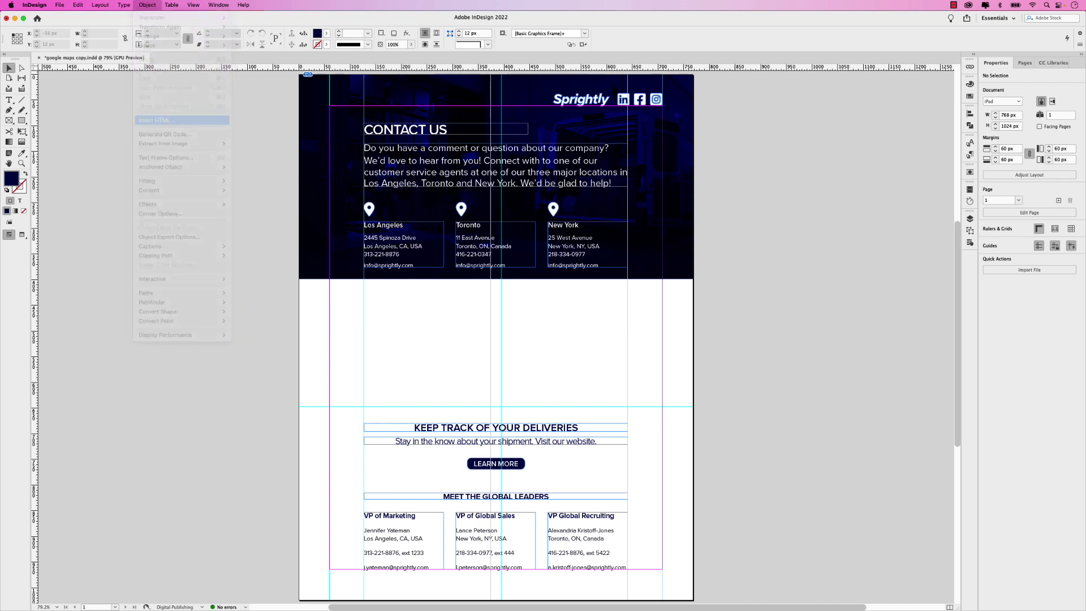
{"action": "key", "text": "super+v"}
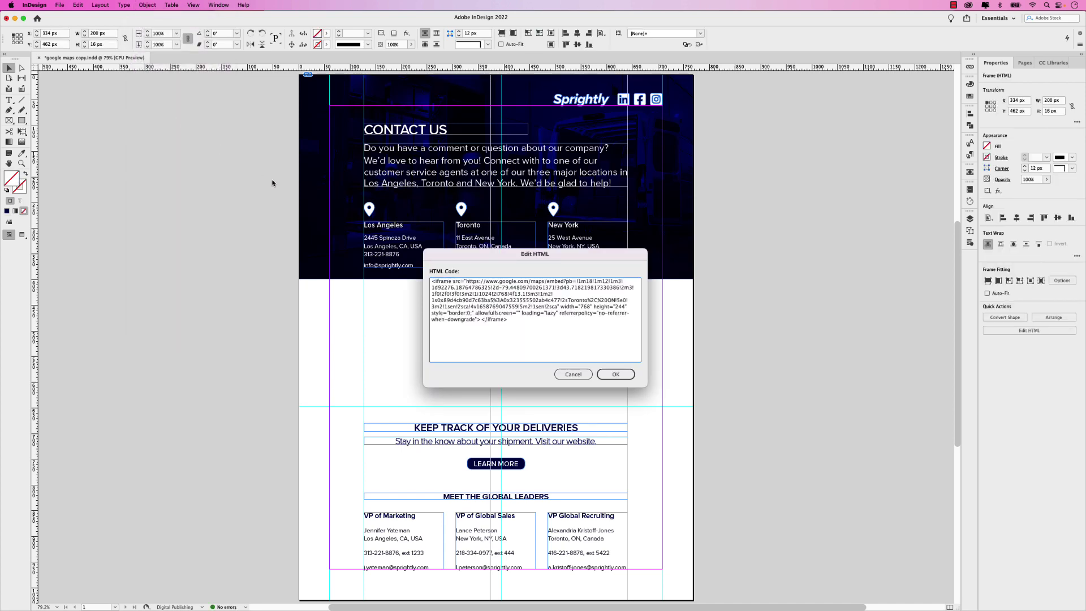
{"action": "left_click", "coordinate": [616, 374]}
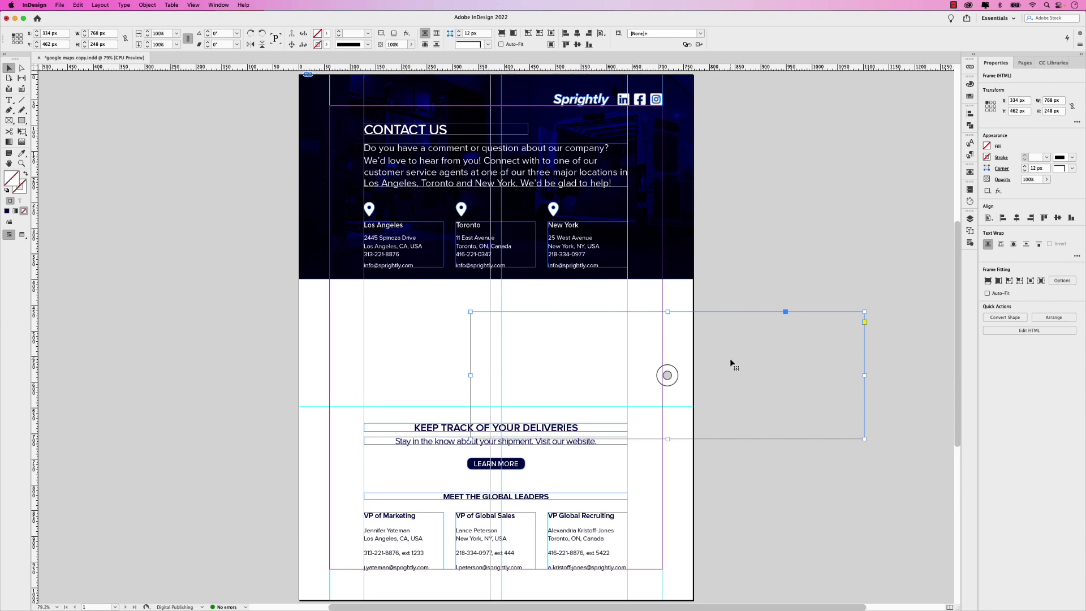
{"action": "left_click_drag", "start_coordinate": [731, 360], "coordinate": [561, 331]}
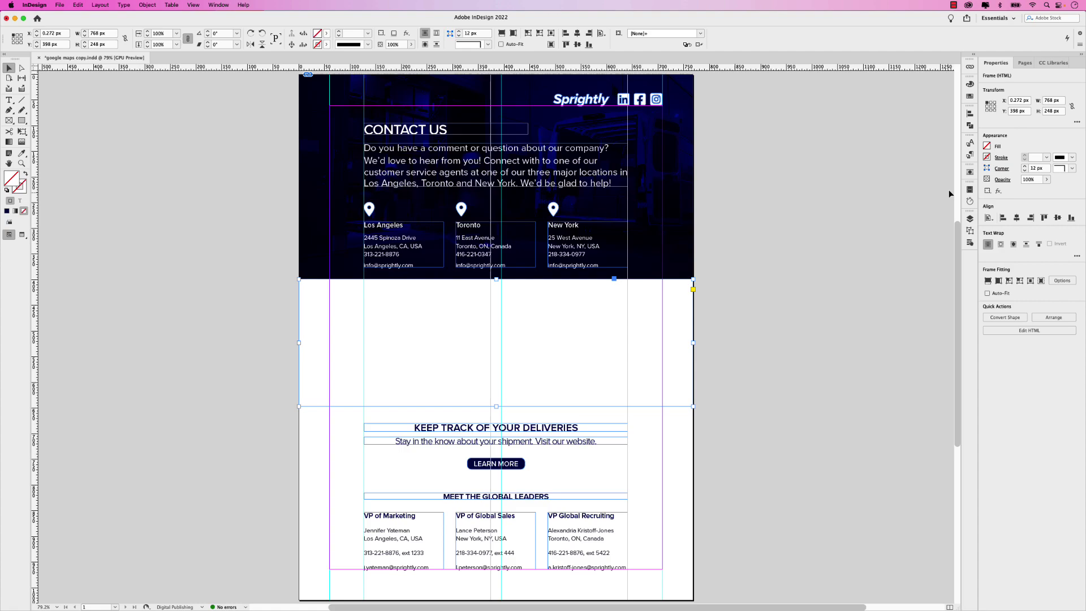
{"action": "left_click", "coordinate": [970, 218]}
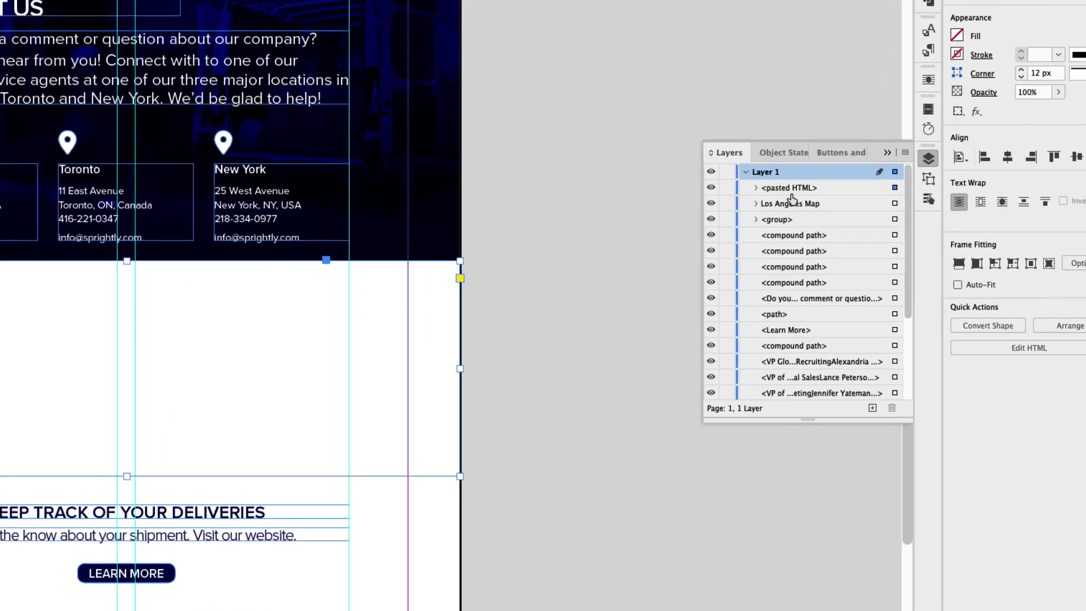
Rename the pasted HTML layer 'Toronto Map' and move it below Los Angeles Map.
{"action": "left_click", "coordinate": [789, 189]}
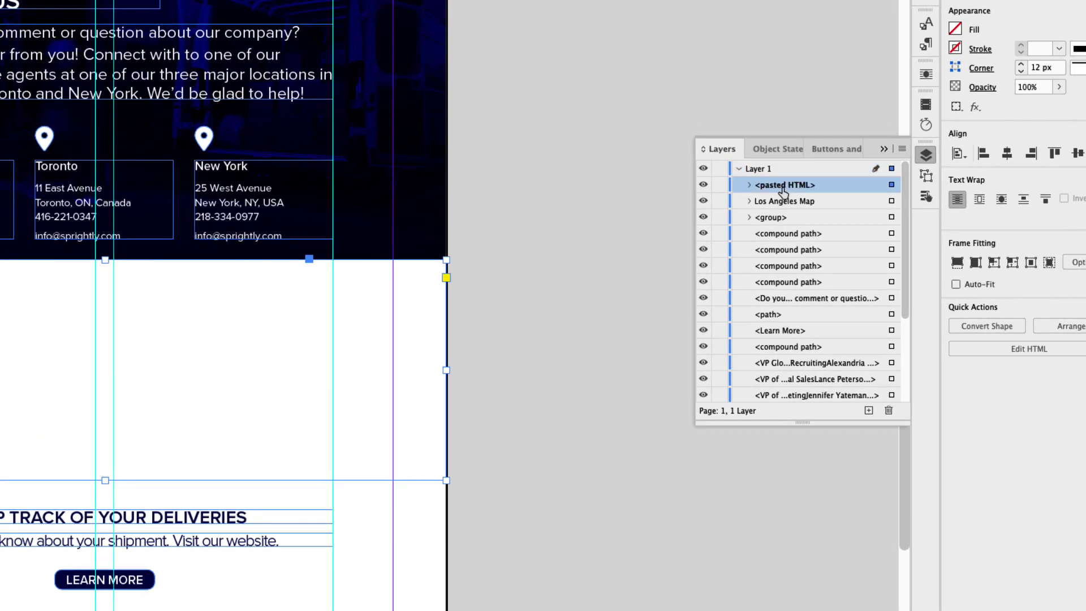
{"action": "double_click", "coordinate": [785, 189]}
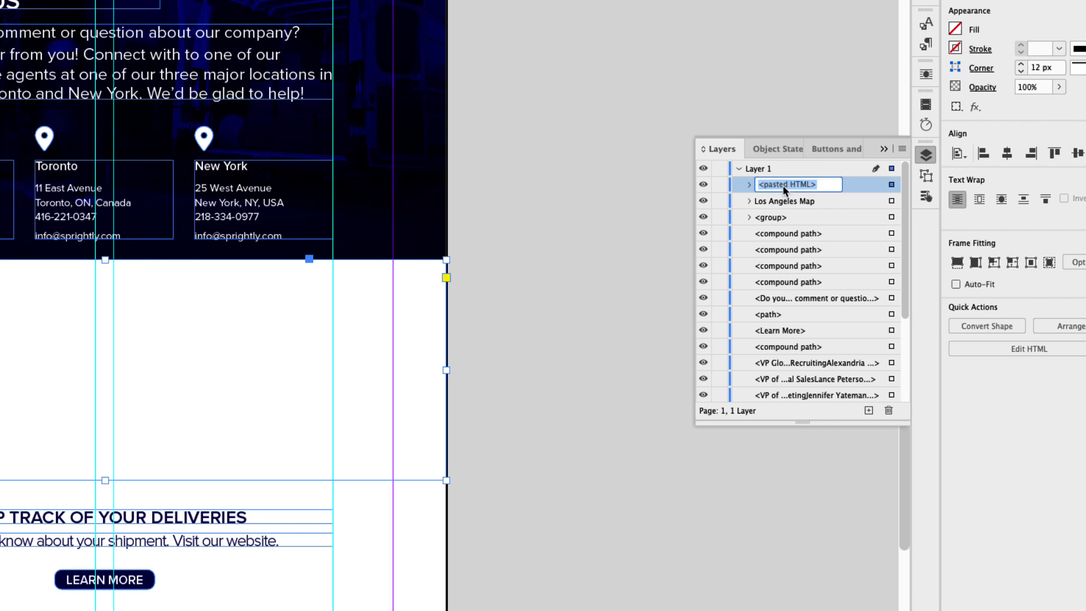
{"action": "type", "text": "Toronto Map"}
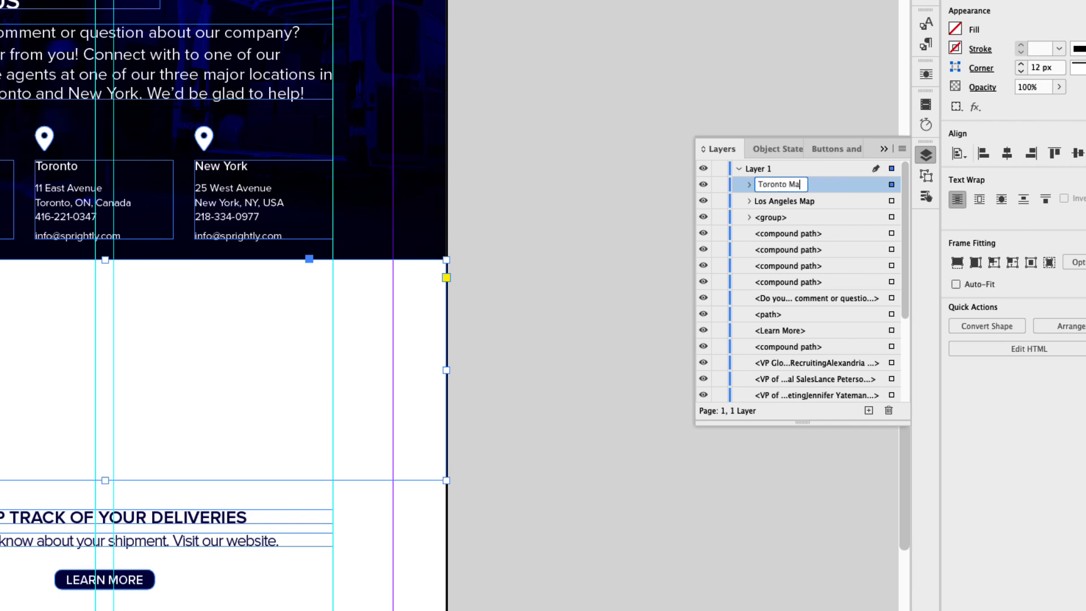
{"action": "key", "text": "Return"}
{"action": "left_click_drag", "start_coordinate": [784, 186], "coordinate": [784, 205]}
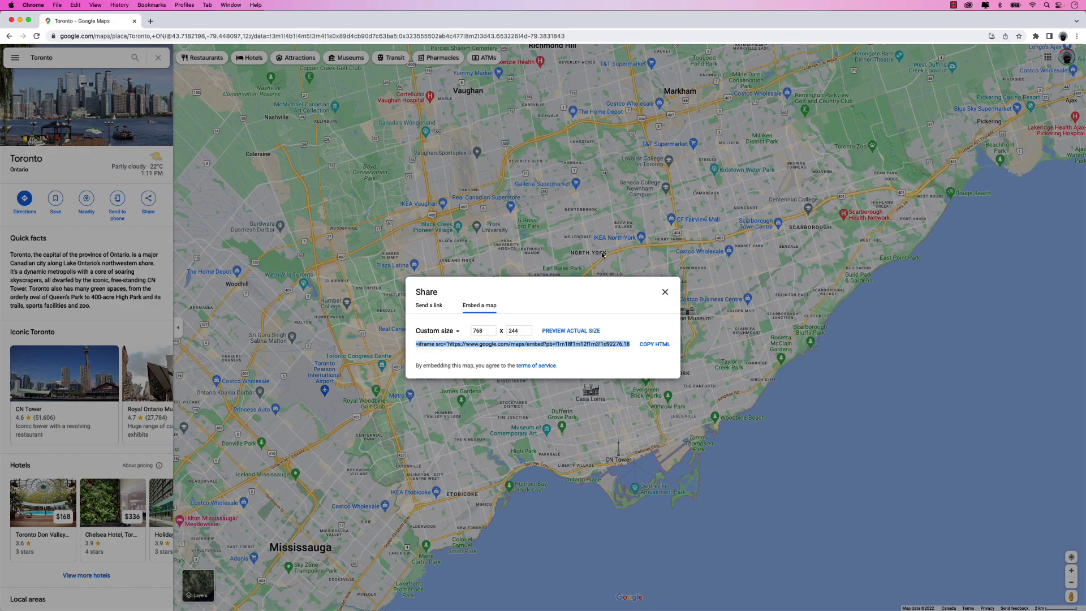
Close the Toronto share options and search Google Maps for New York.
{"action": "left_click", "coordinate": [665, 292]}
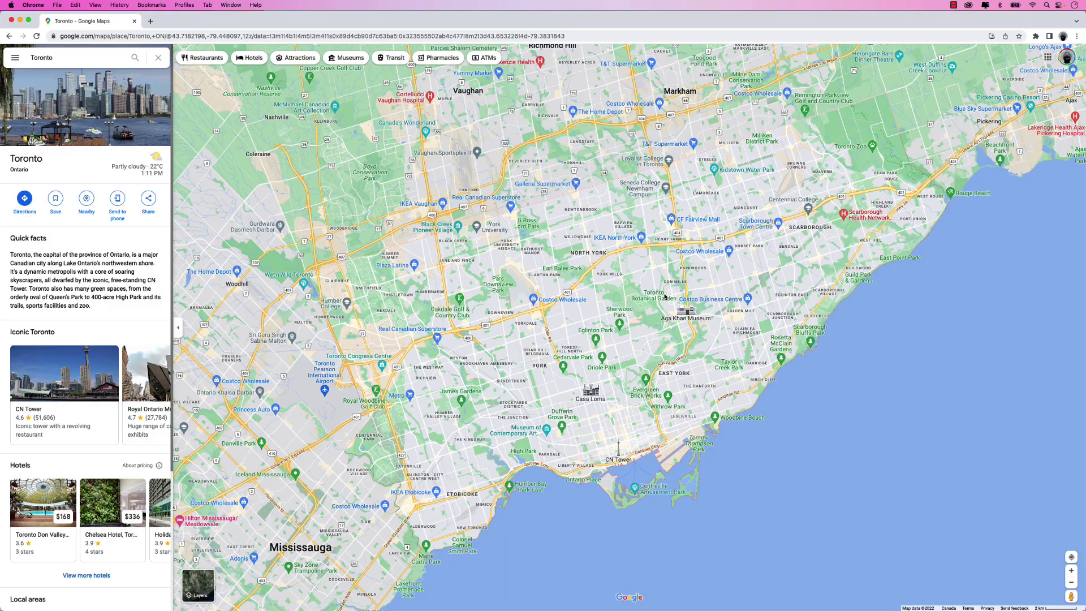
{"action": "double_click", "coordinate": [62, 58]}
{"action": "type", "text": "New "}
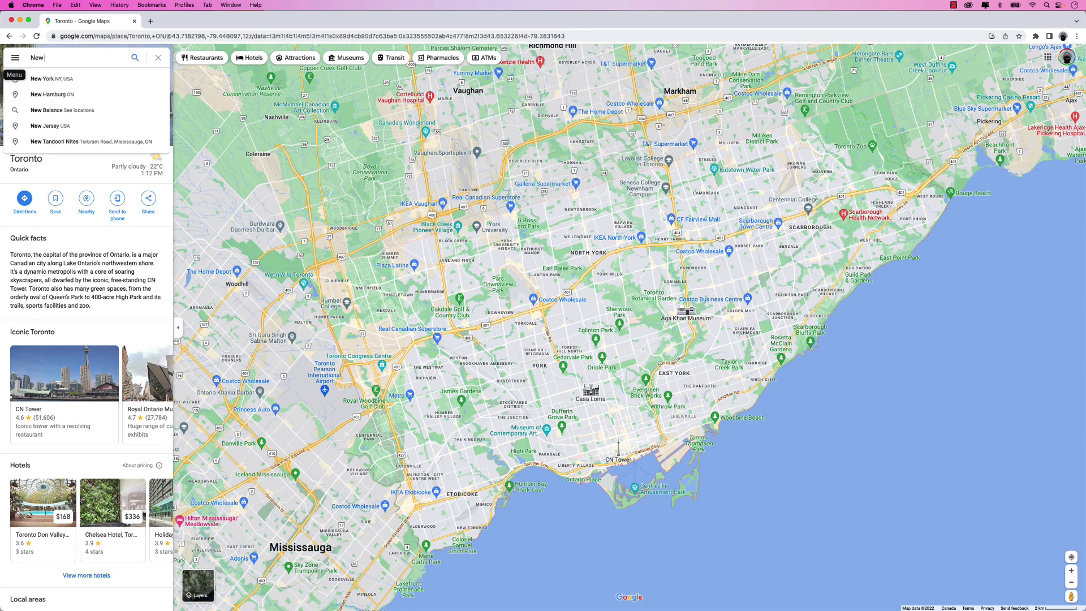
{"action": "type", "text": "York"}
{"action": "key", "text": "Return"}
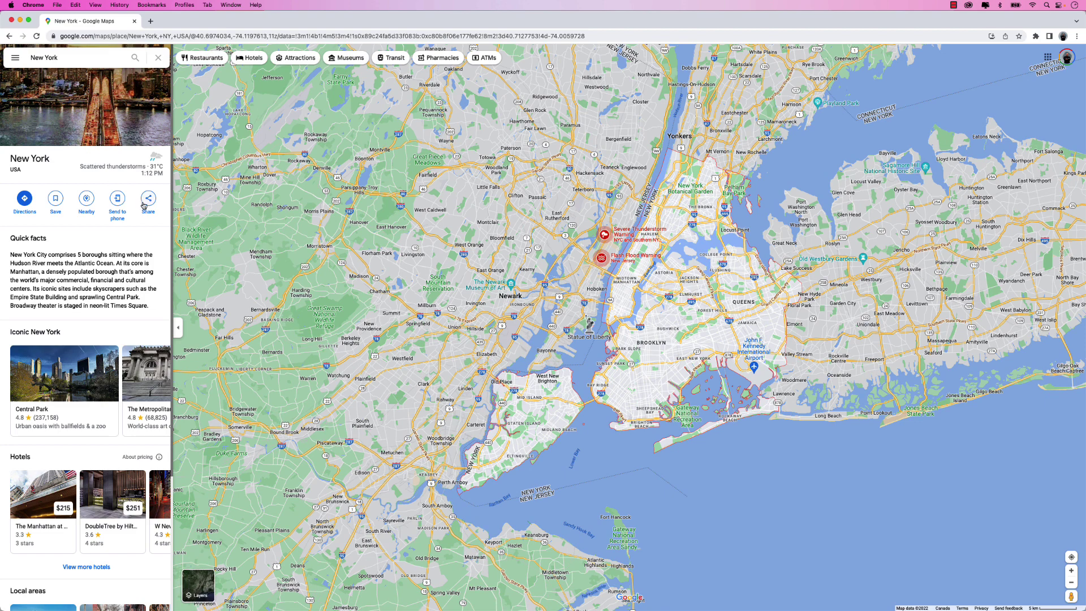
Copy the New York embed code at a custom 768 × 244 size.
{"action": "left_click", "coordinate": [145, 205]}
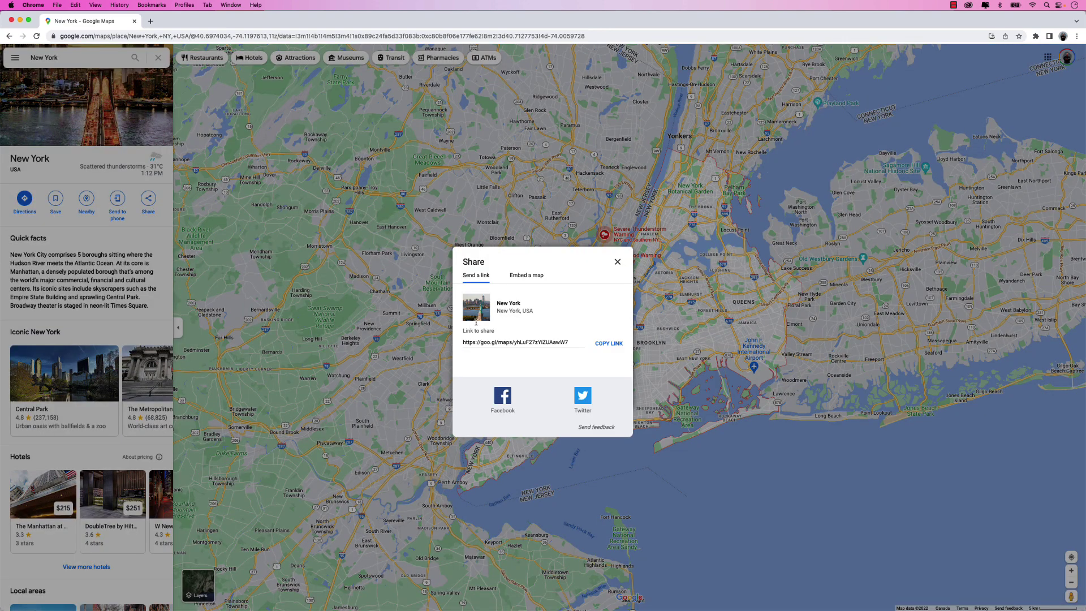
{"action": "left_click", "coordinate": [527, 276]}
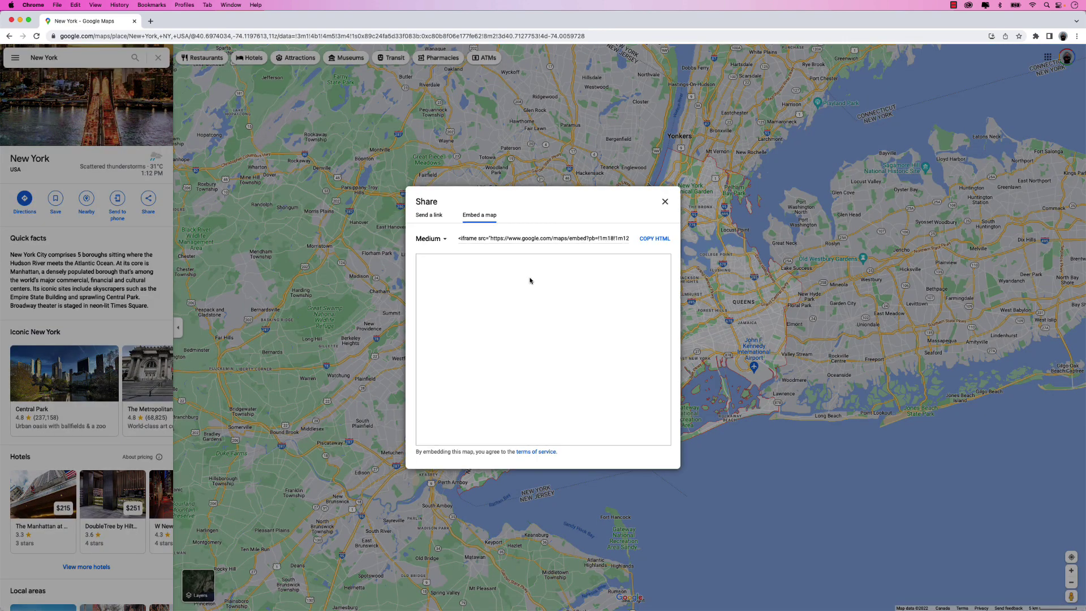
{"action": "left_click", "coordinate": [443, 242]}
{"action": "left_click", "coordinate": [444, 285]}
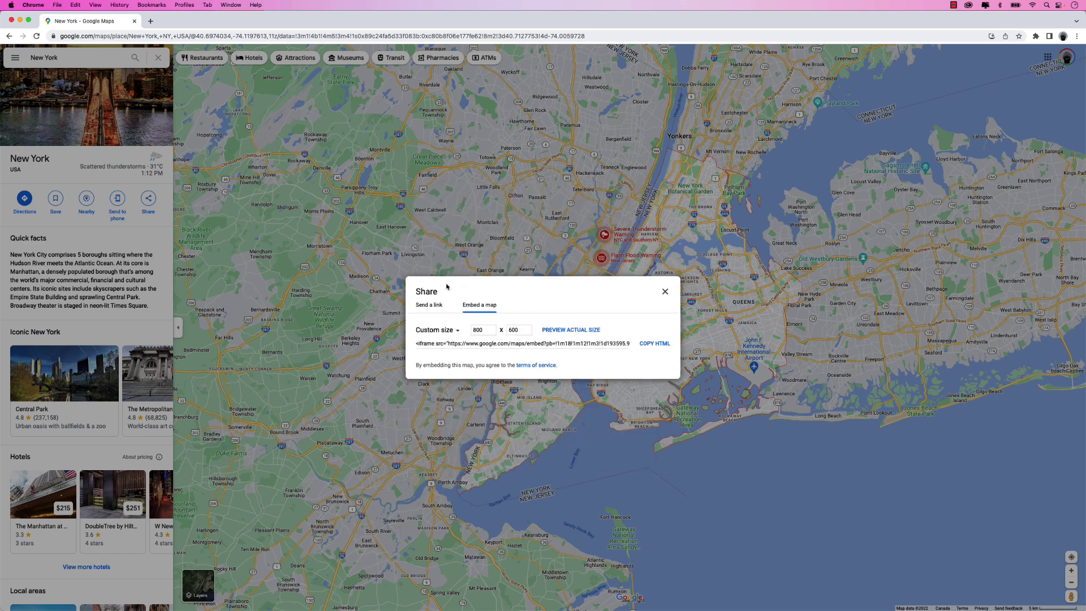
{"action": "left_click_drag", "start_coordinate": [484, 331], "coordinate": [470, 333]}
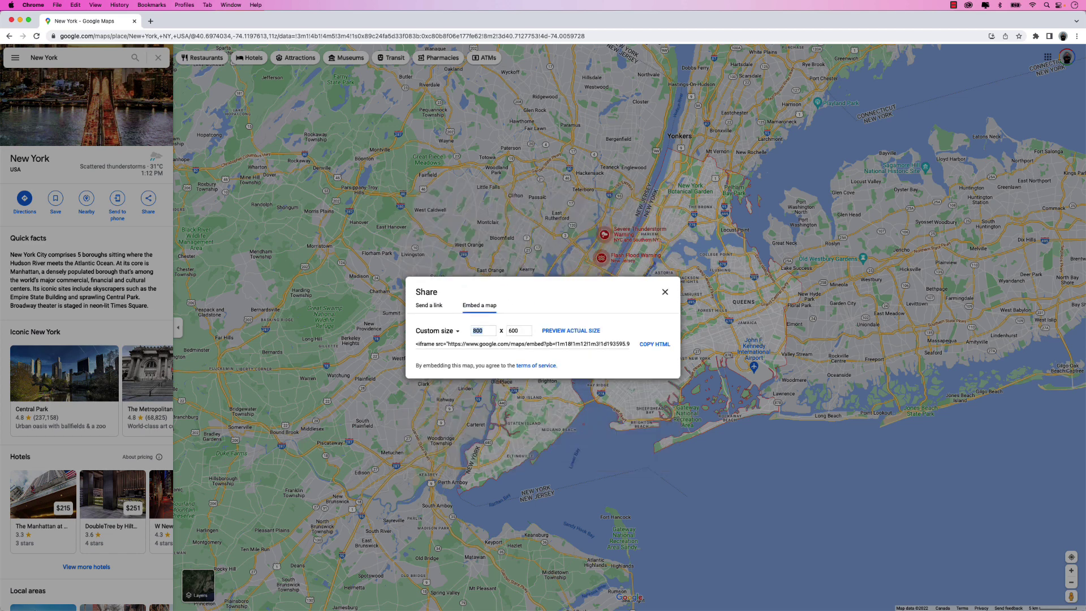
{"action": "type", "text": "768"}
{"action": "double_click", "coordinate": [516, 331]}
{"action": "type", "text": "244"}
{"action": "left_click", "coordinate": [653, 349]}
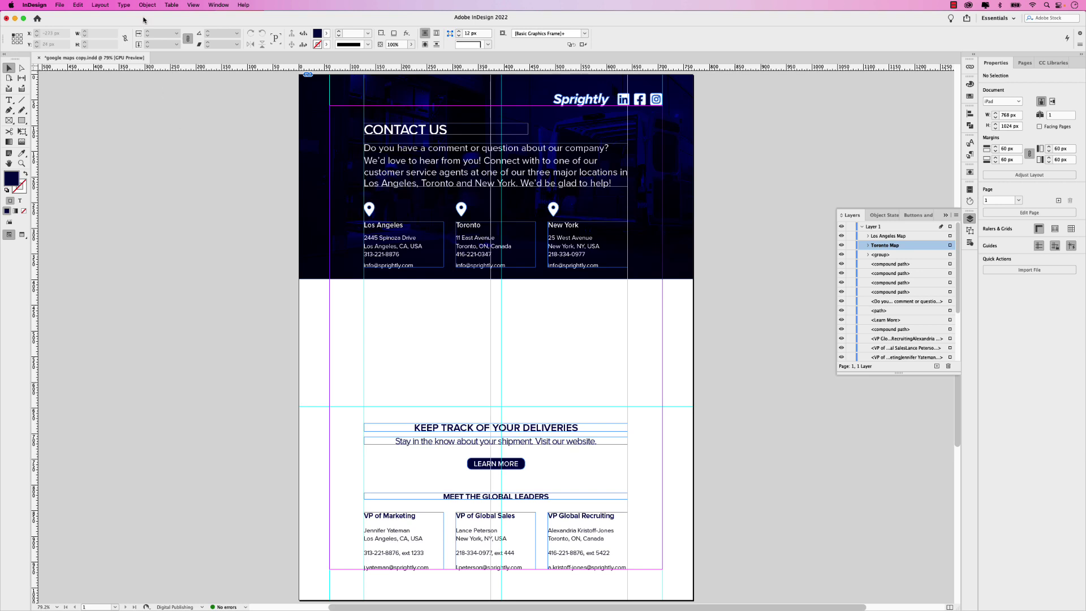
Insert the New York iframe code as an HTML frame sized 768 × 248 px.
{"action": "left_click", "coordinate": [147, 6]}
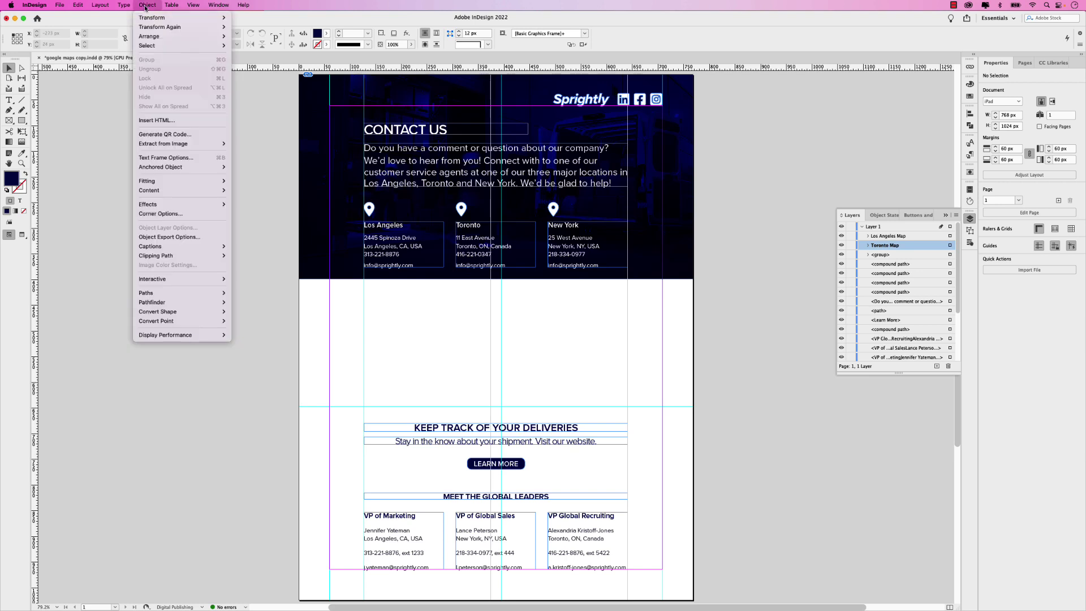
{"action": "left_click", "coordinate": [175, 120]}
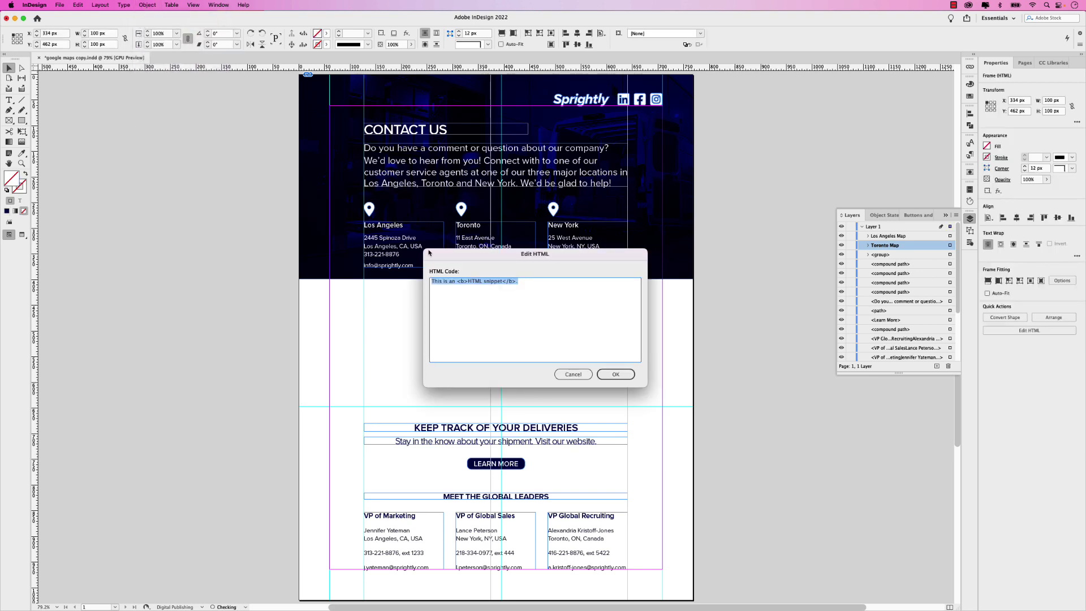
{"action": "key", "text": "super+v"}
{"action": "left_click", "coordinate": [615, 374]}
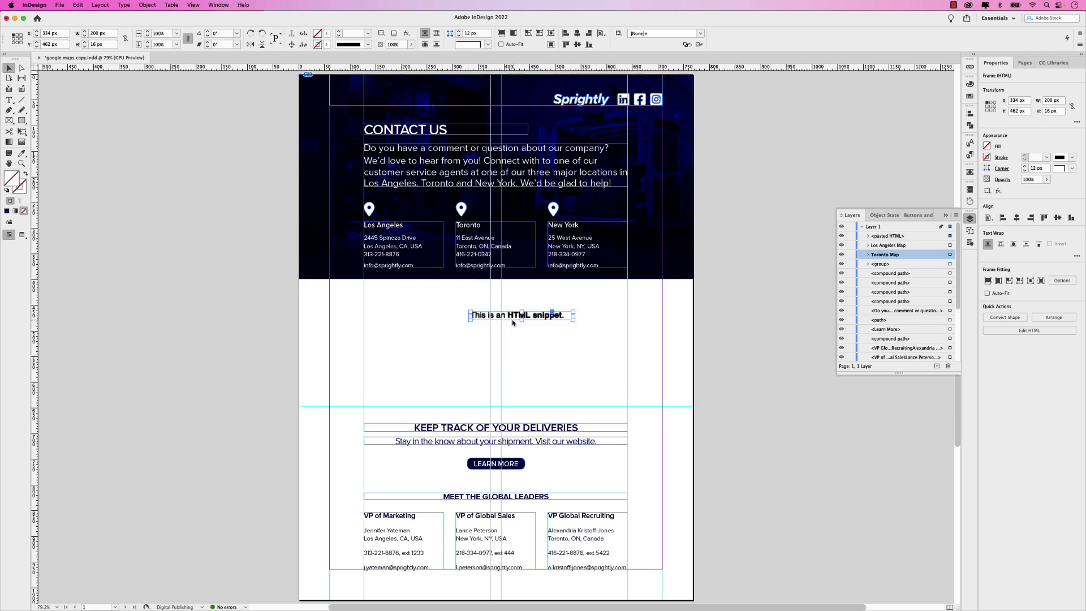
{"action": "left_click", "coordinate": [495, 343]}
{"action": "left_click", "coordinate": [668, 375]}
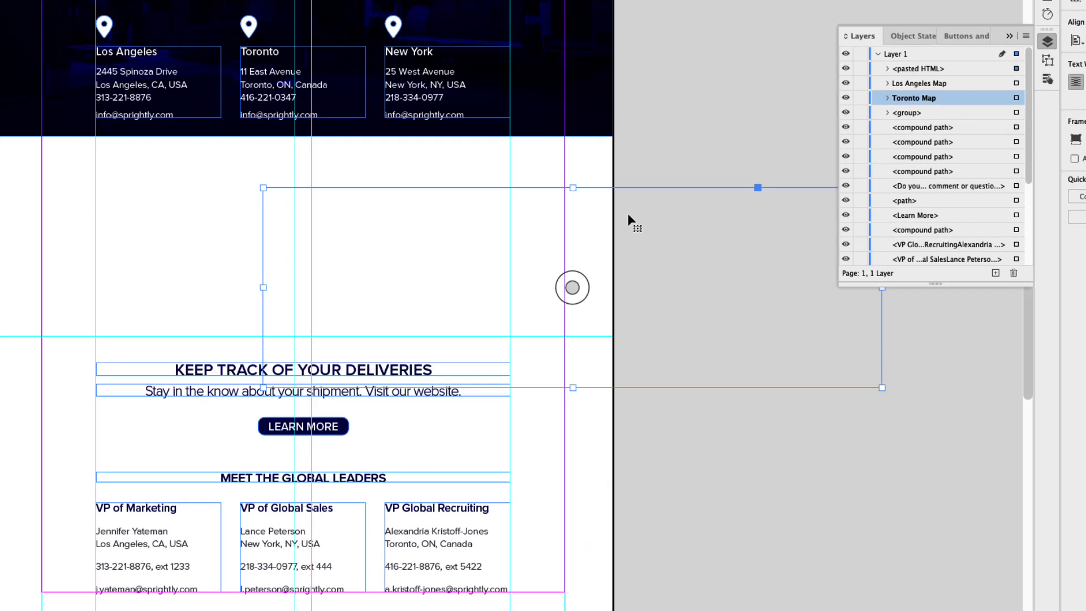
Check the New York frame's HTML code, then move the frame to the left edge at Y 398.
{"action": "right_click", "coordinate": [608, 175]}
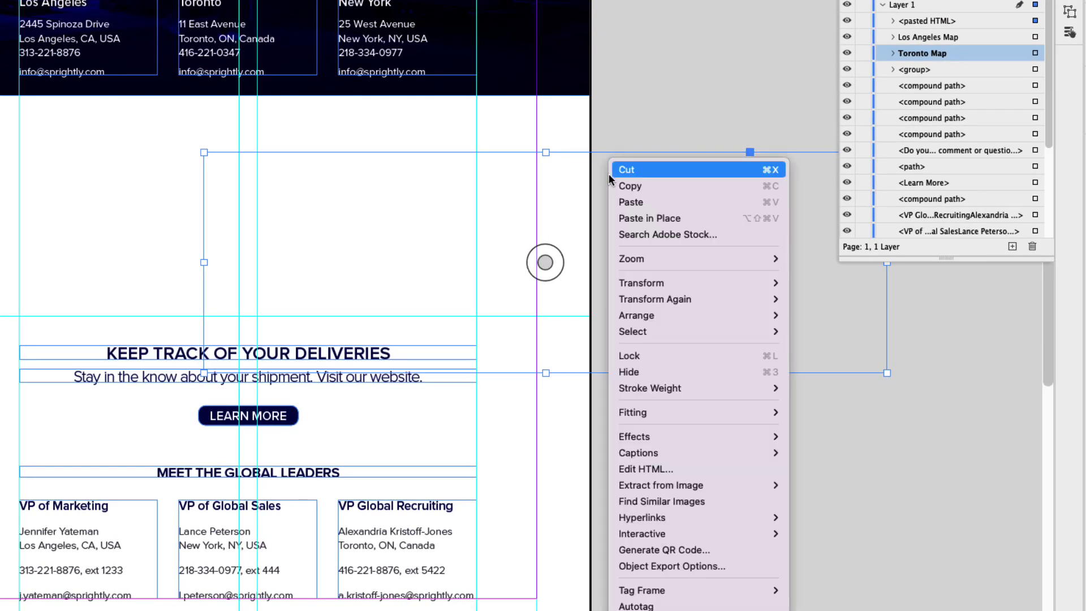
{"action": "left_click", "coordinate": [651, 469]}
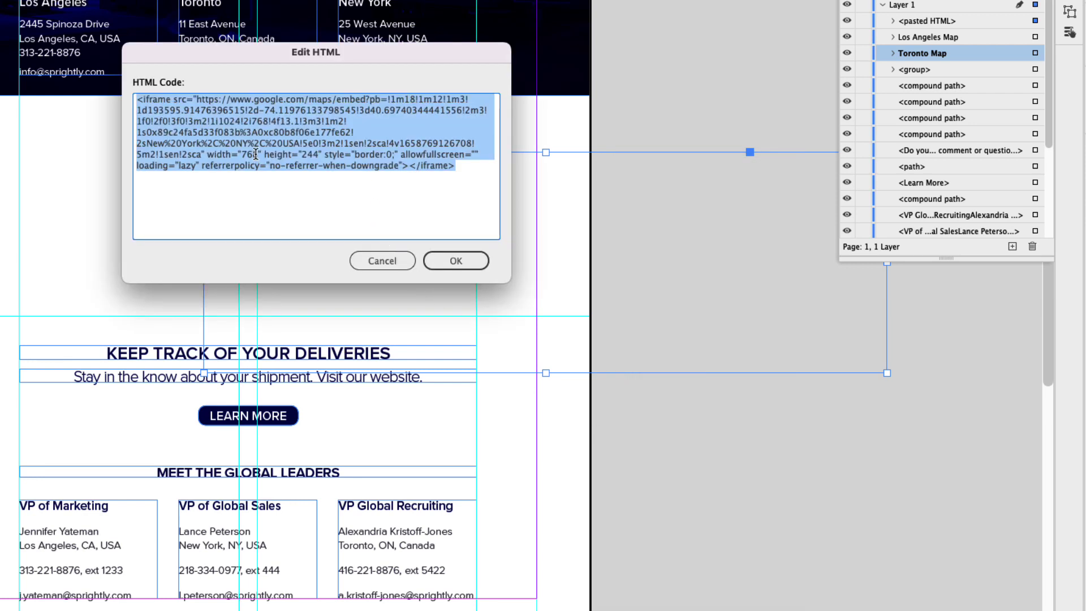
{"action": "left_click", "coordinate": [384, 267]}
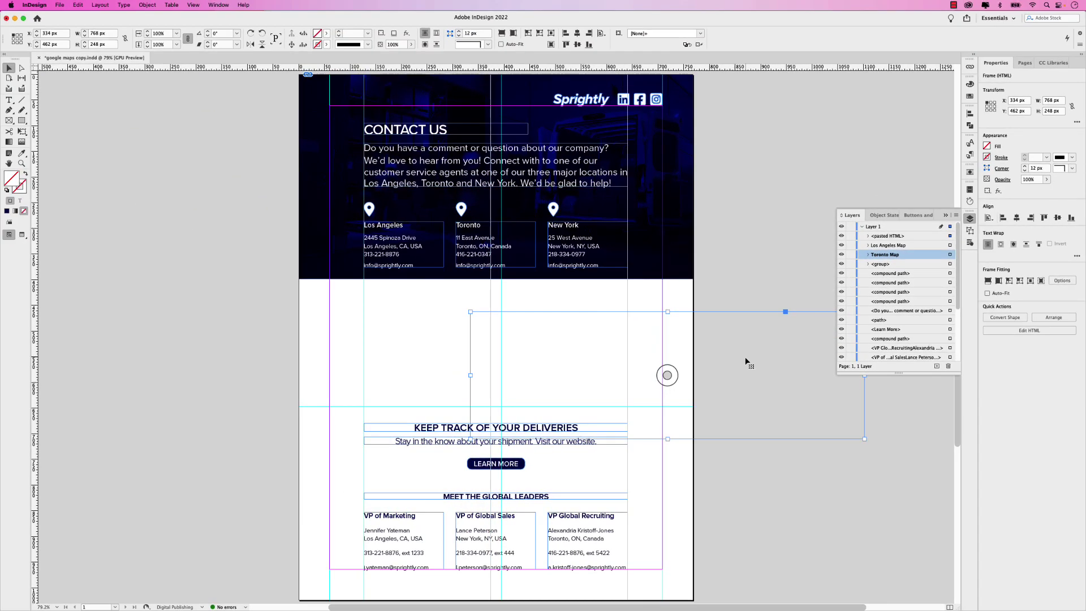
{"action": "left_click_drag", "start_coordinate": [749, 360], "coordinate": [579, 327]}
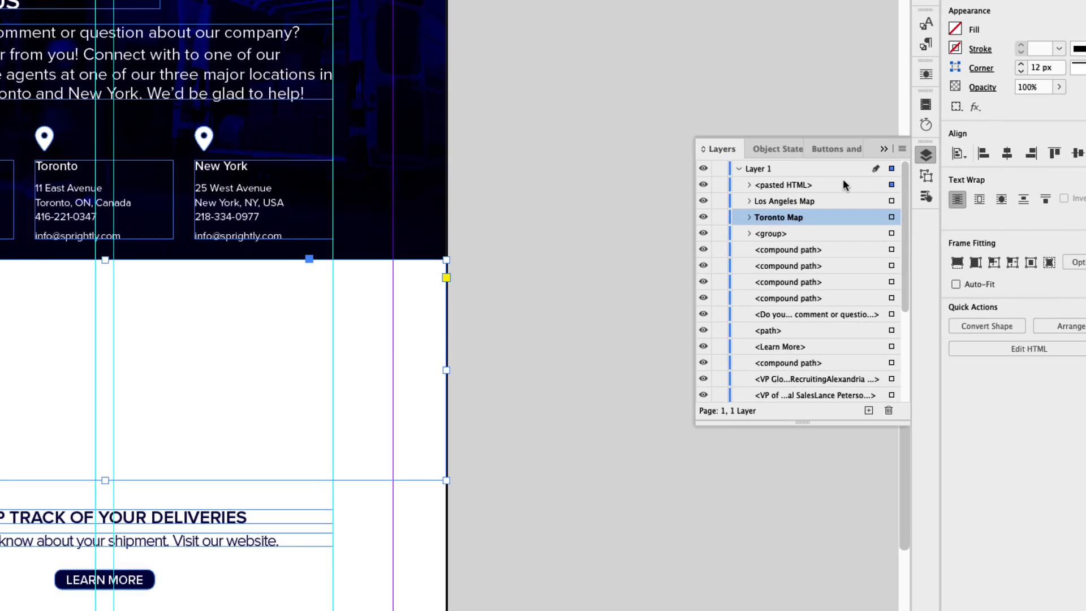
Rename the third HTML layer 'New York Map' and move it below Toronto Map.
{"action": "left_click", "coordinate": [776, 186]}
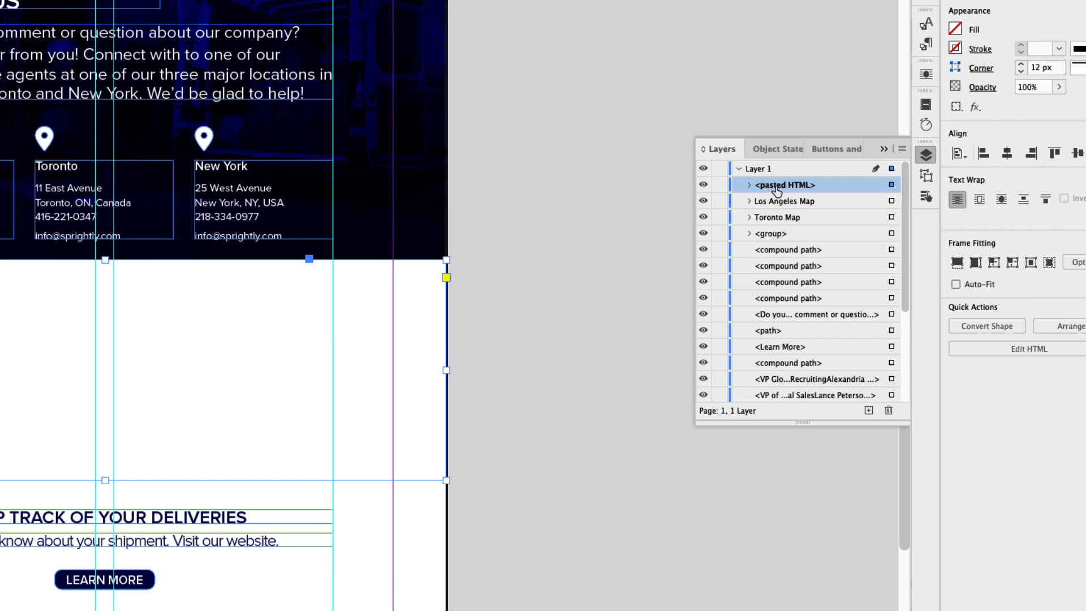
{"action": "double_click", "coordinate": [777, 187]}
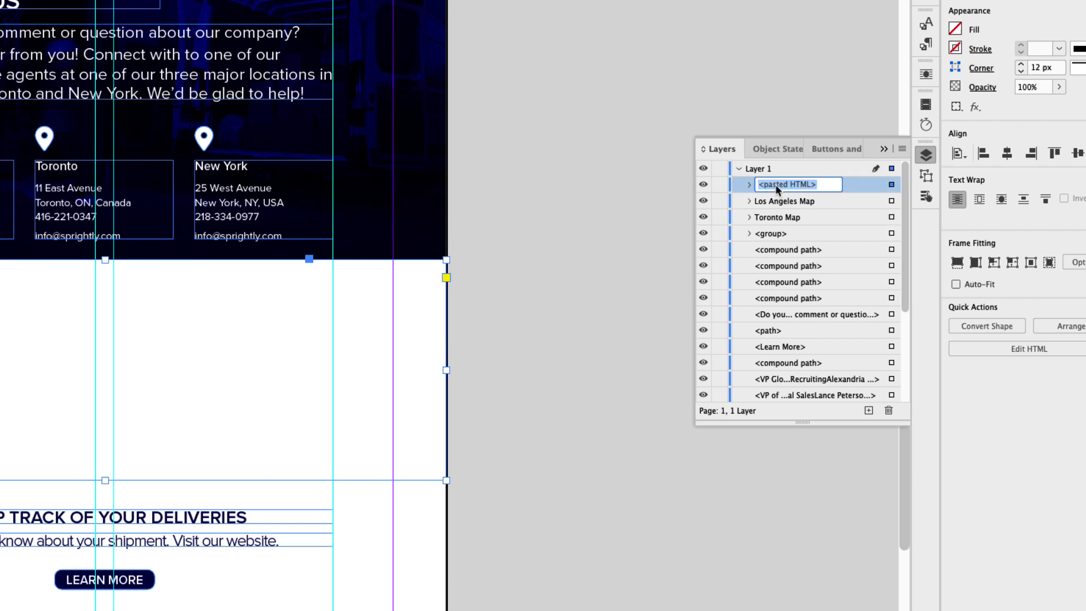
{"action": "type", "text": "New York M"}
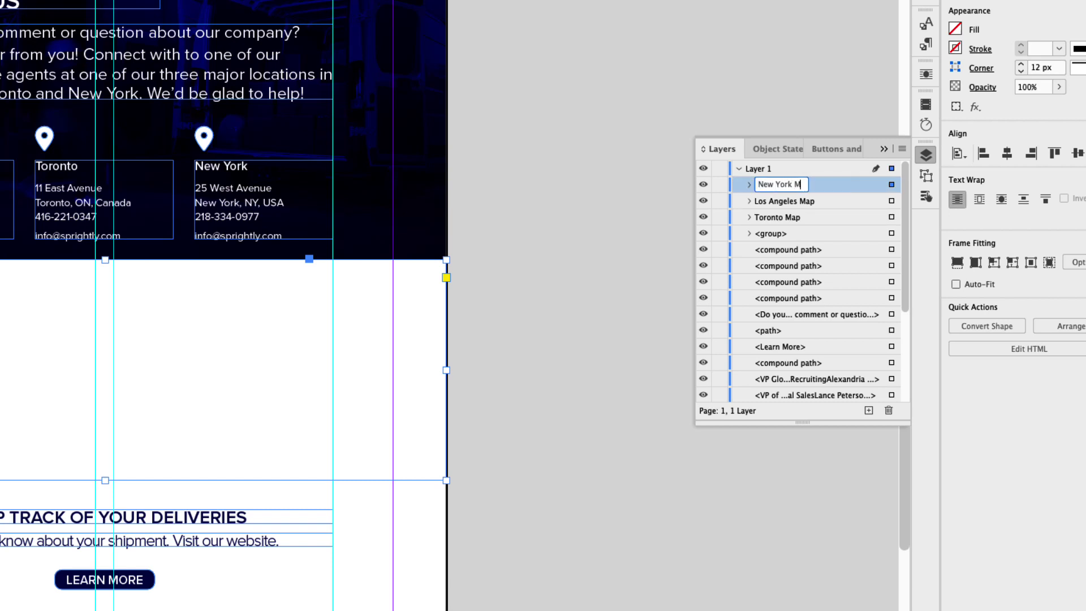
{"action": "type", "text": "ap"}
{"action": "key", "text": "Return"}
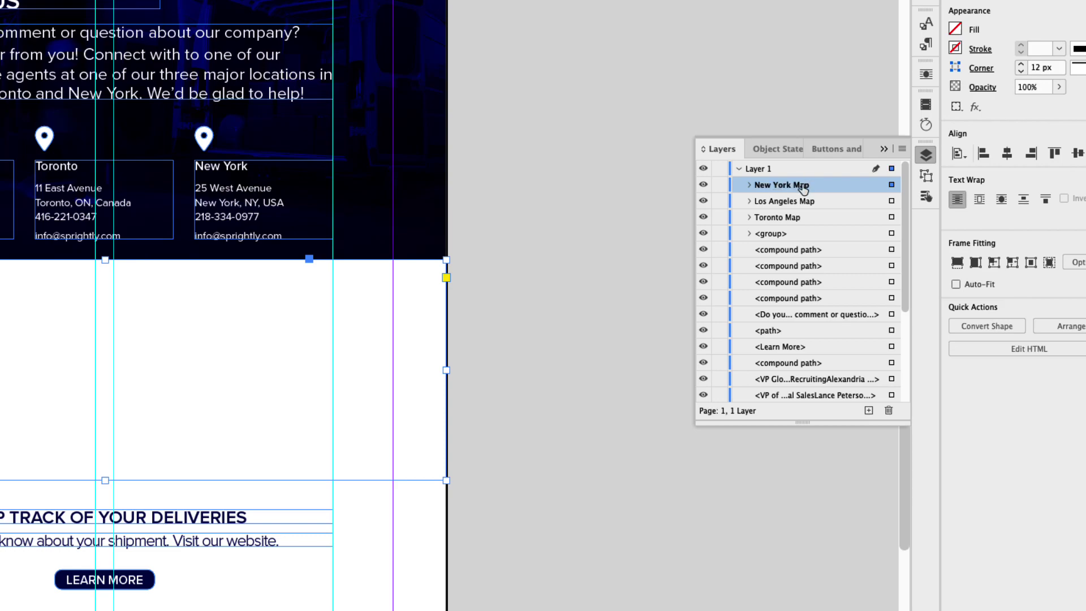
{"action": "left_click_drag", "start_coordinate": [802, 185], "coordinate": [810, 228]}
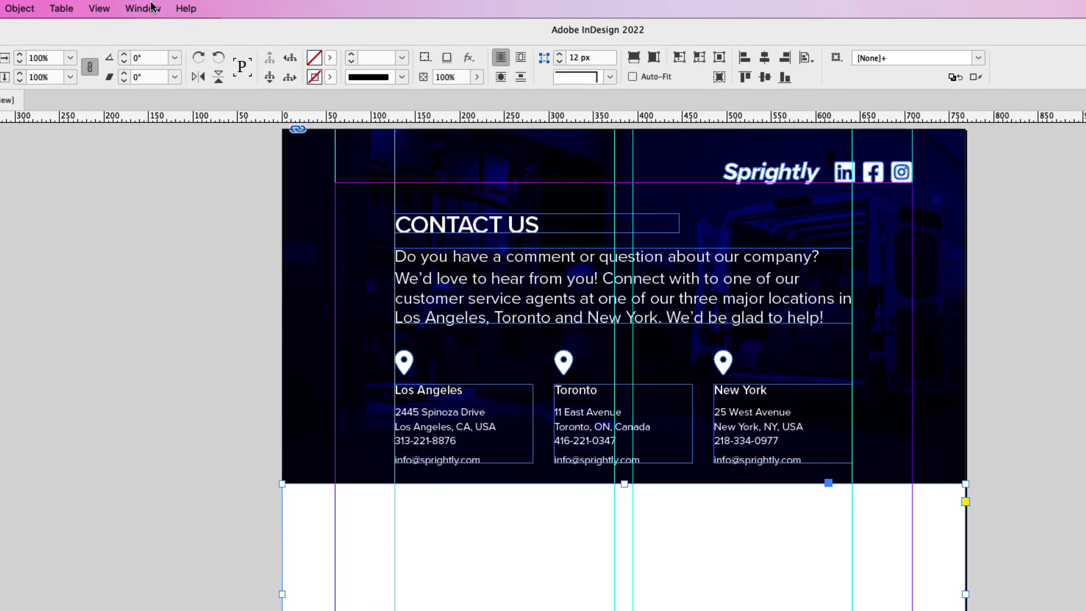
Browse the Window > Interactive panels, then marquee-select all three stacked map frames.
{"action": "left_click", "coordinate": [152, 6]}
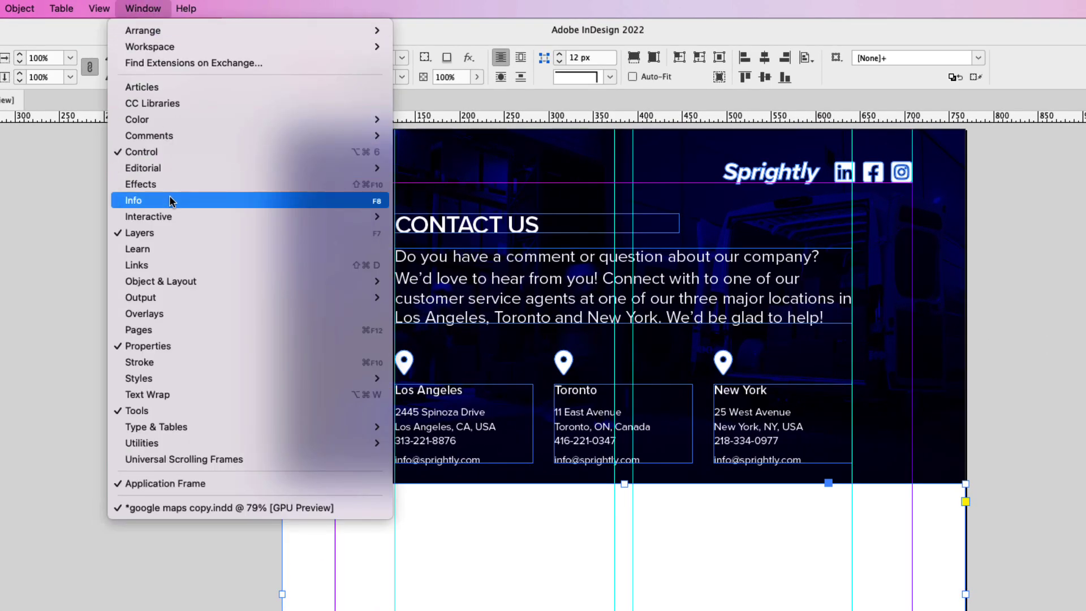
{"action": "mouse_move", "coordinate": [173, 217]}
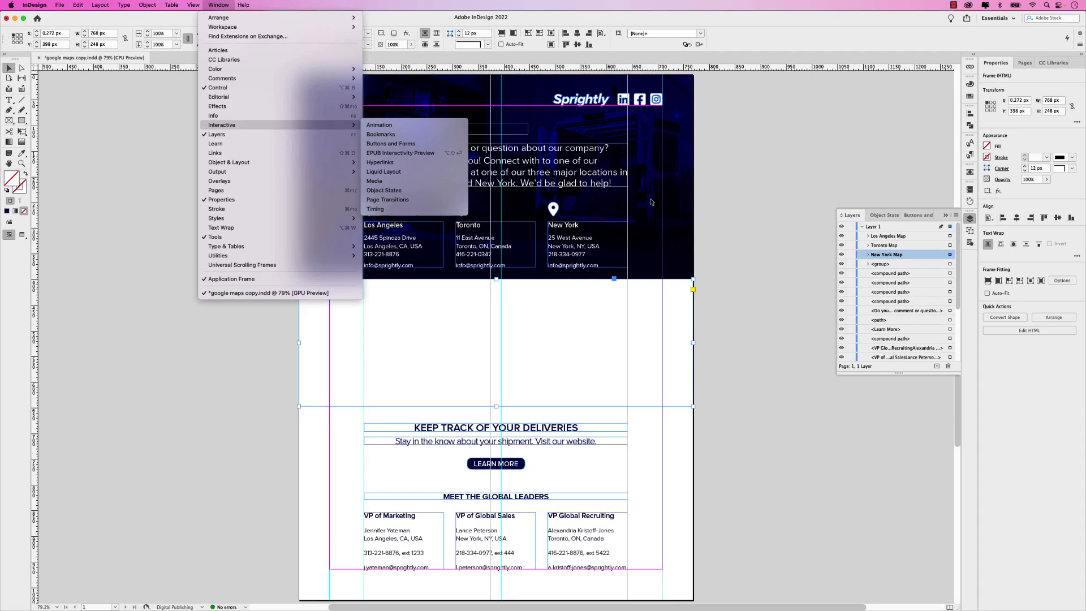
{"action": "left_click", "coordinate": [762, 296]}
{"action": "left_click_drag", "start_coordinate": [282, 308], "coordinate": [532, 362]}
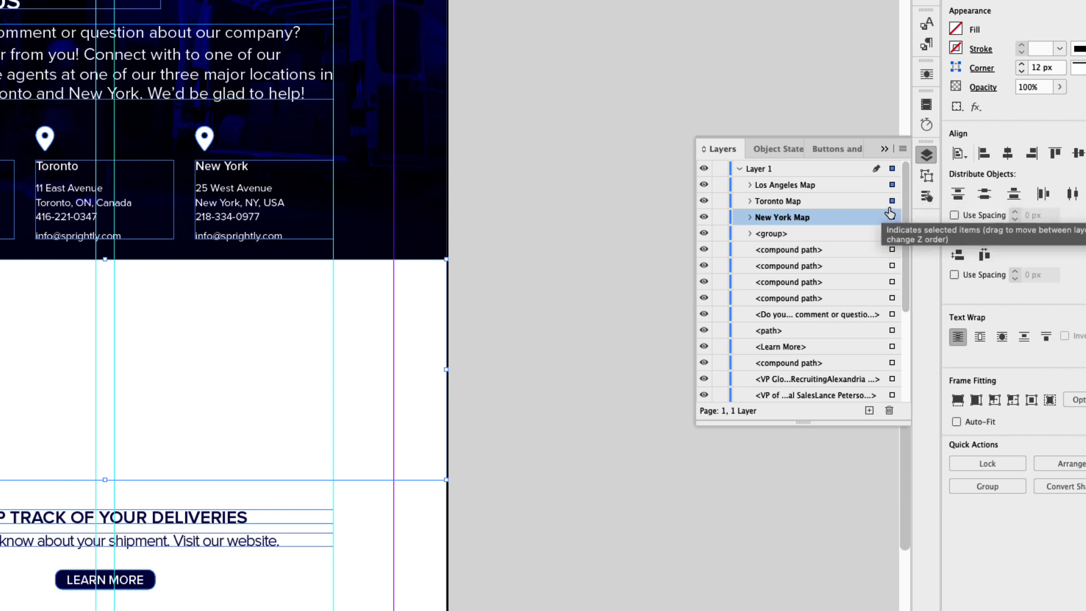
Float the Object States panel on its own beside the page.
{"action": "left_click", "coordinate": [777, 150]}
{"action": "left_click_drag", "start_coordinate": [776, 150], "coordinate": [547, 151]}
{"action": "left_click", "coordinate": [883, 149]}
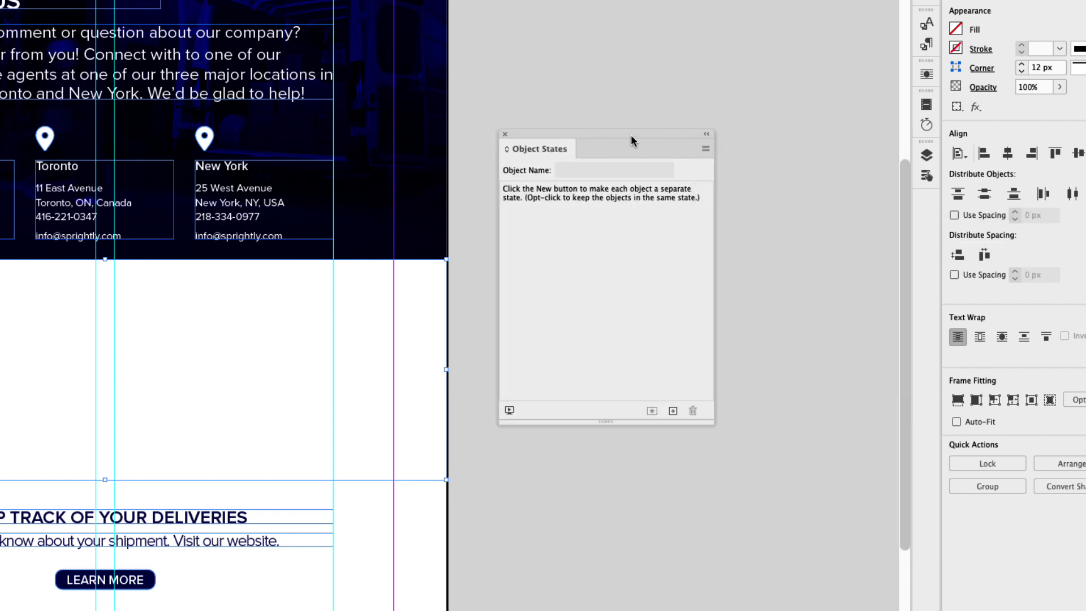
{"action": "left_click_drag", "start_coordinate": [628, 141], "coordinate": [623, 187]}
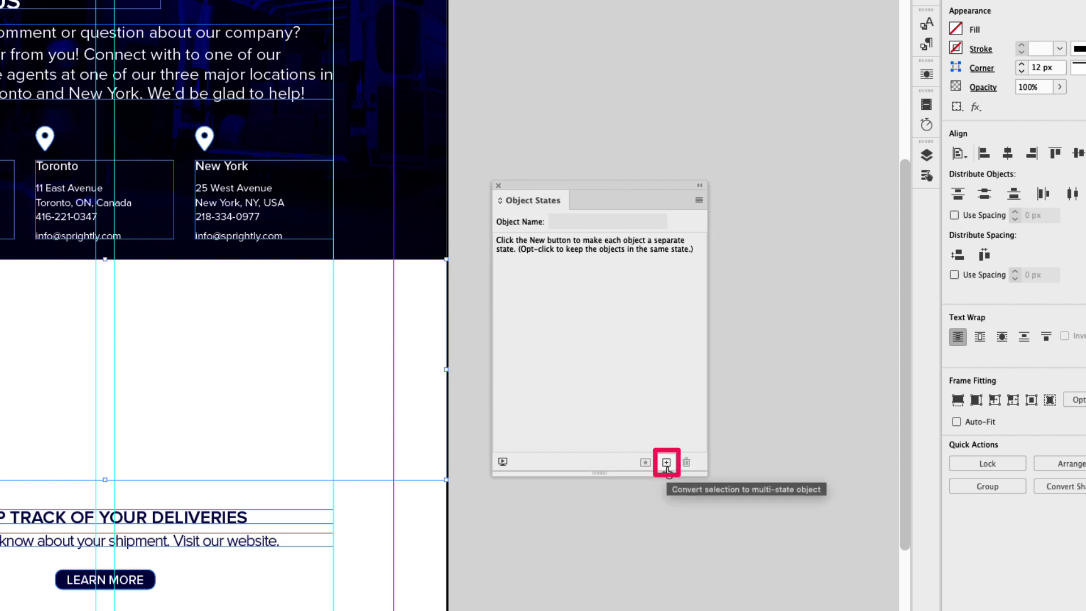
Convert the selected maps into a multi-state object named 'Google Maps'.
{"action": "left_click", "coordinate": [666, 463]}
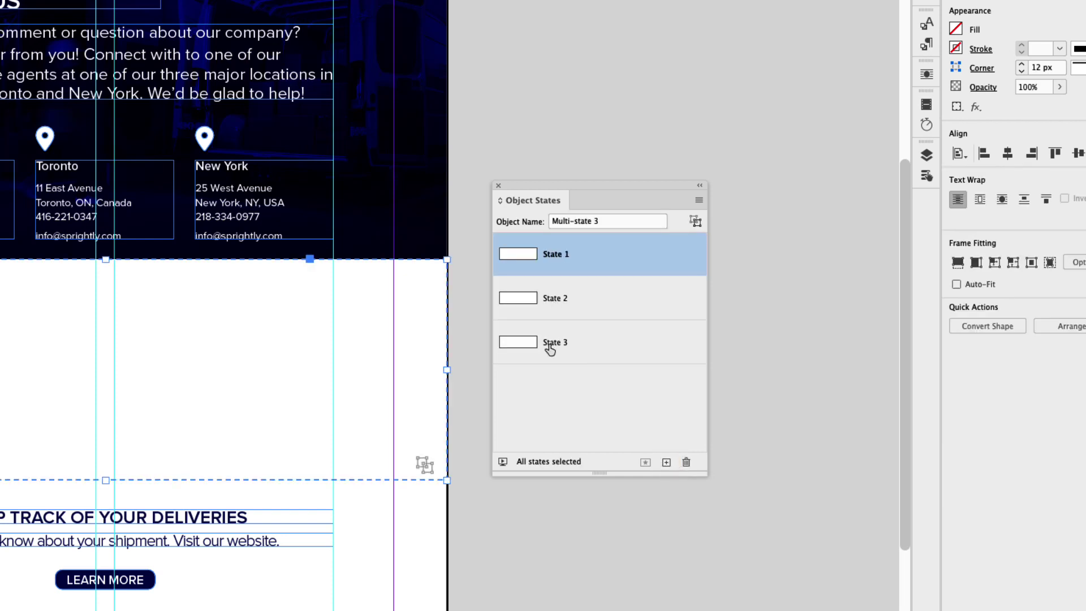
{"action": "left_click", "coordinate": [600, 223]}
{"action": "left_click_drag", "start_coordinate": [600, 222], "coordinate": [541, 220]}
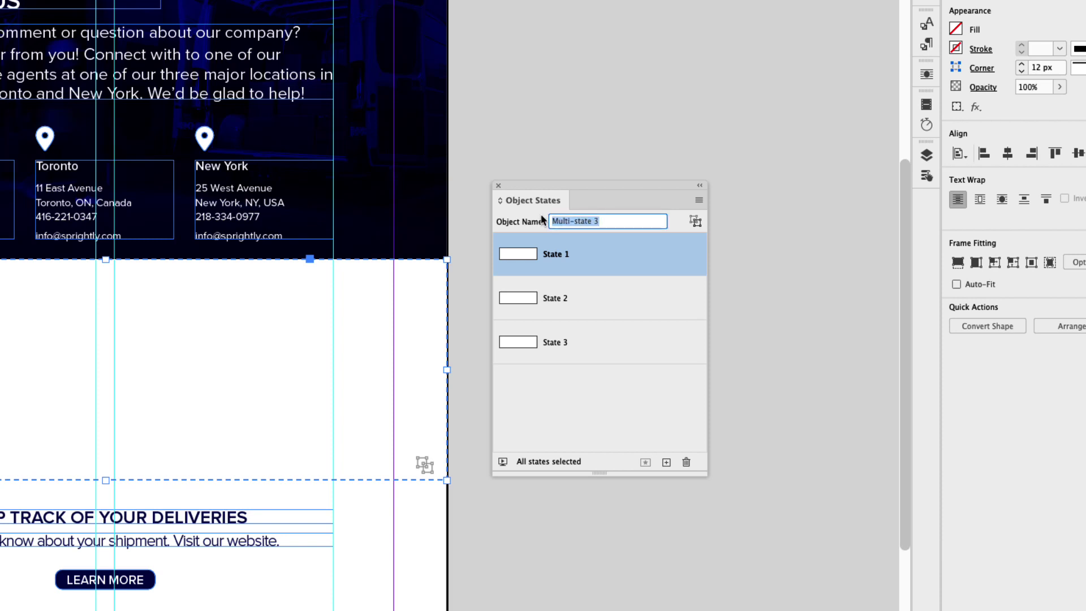
{"action": "type", "text": "Google Maps"}
{"action": "key", "text": "Return"}
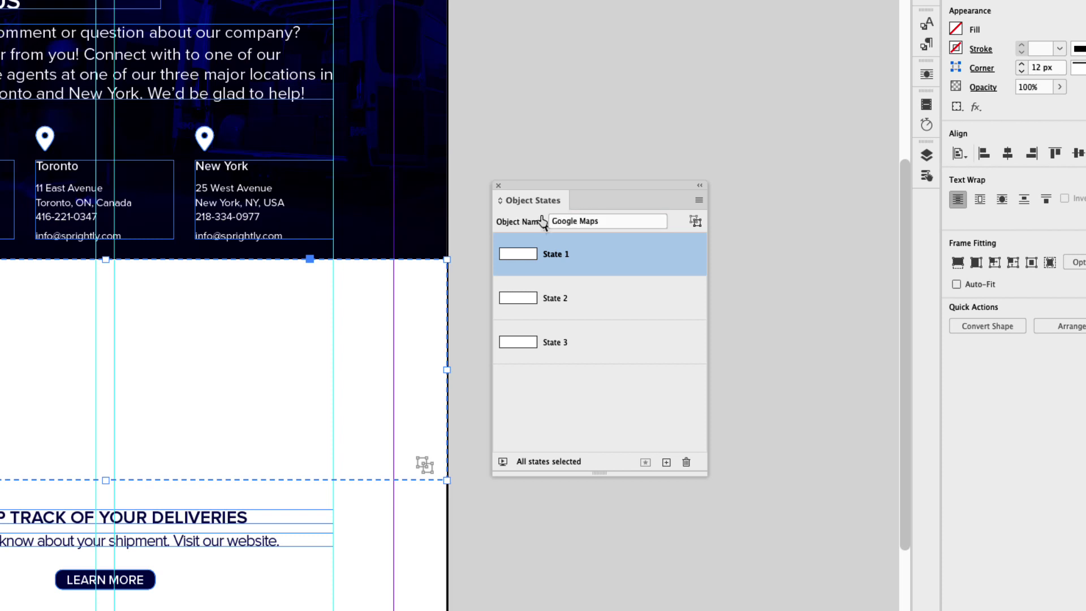
Rename the three states Los Angeles, Toronto and New York.
{"action": "left_click", "coordinate": [568, 267]}
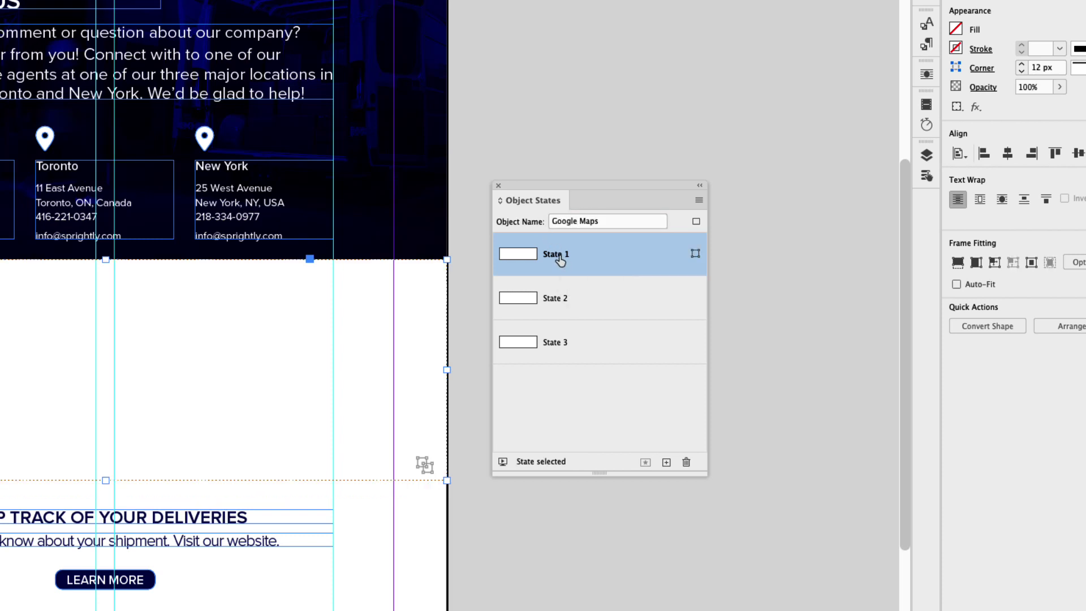
{"action": "double_click", "coordinate": [560, 259]}
{"action": "type", "text": "Los Angeles"}
{"action": "key", "text": "Return"}
{"action": "left_click", "coordinate": [557, 302]}
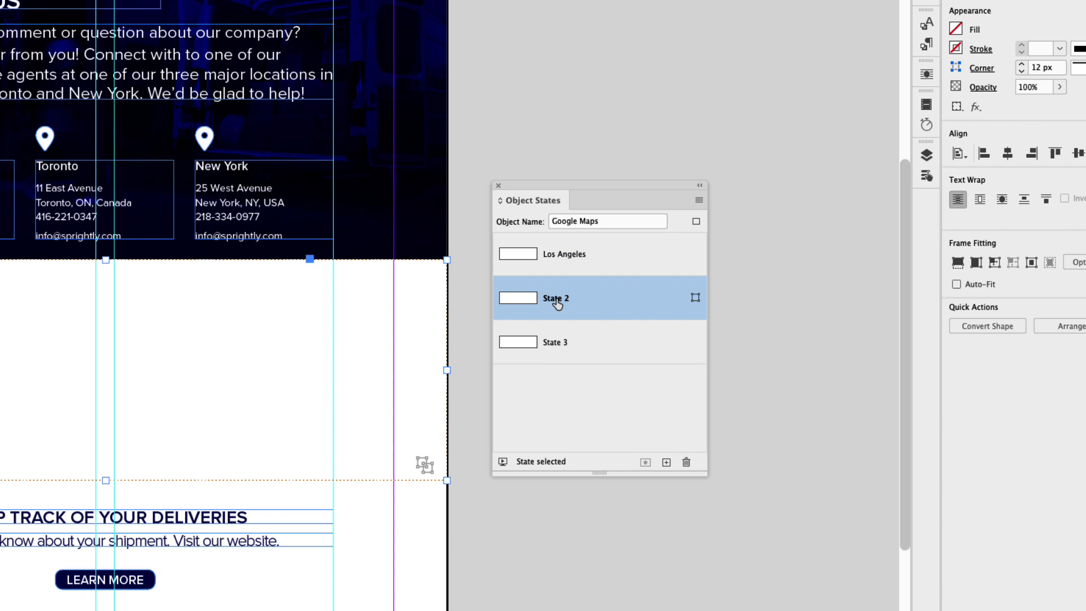
{"action": "double_click", "coordinate": [557, 301]}
{"action": "key", "text": "BackSpace"}
{"action": "type", "text": "Toronto"}
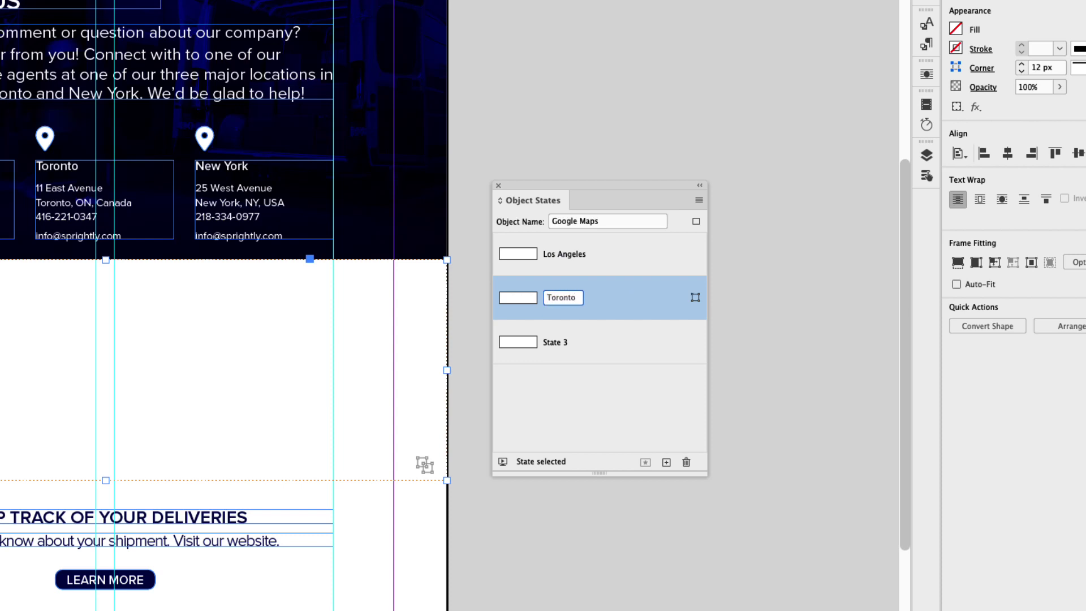
{"action": "key", "text": "Return"}
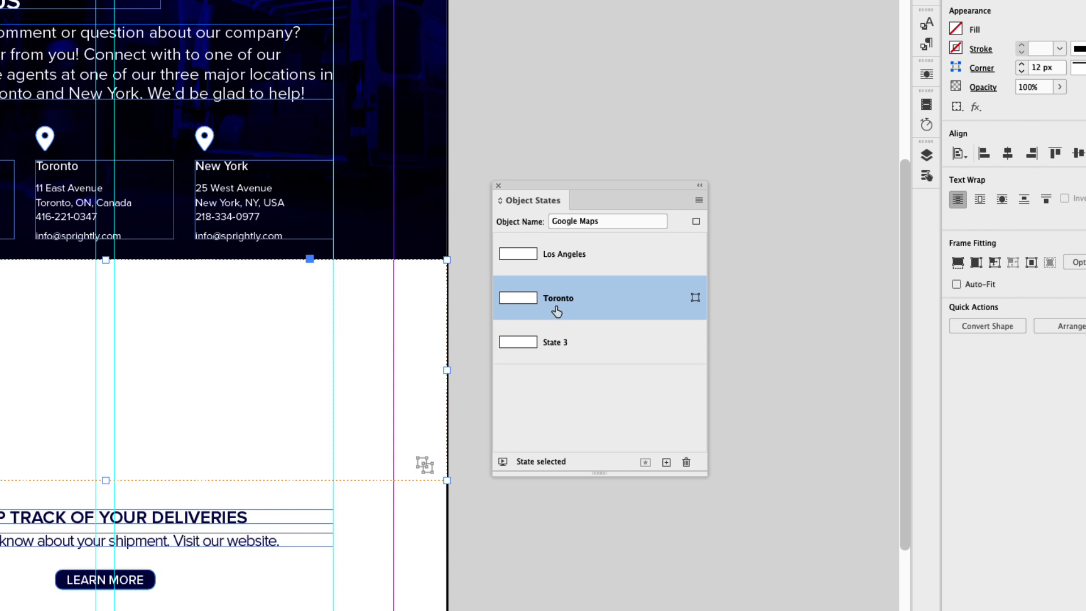
{"action": "left_click", "coordinate": [556, 344]}
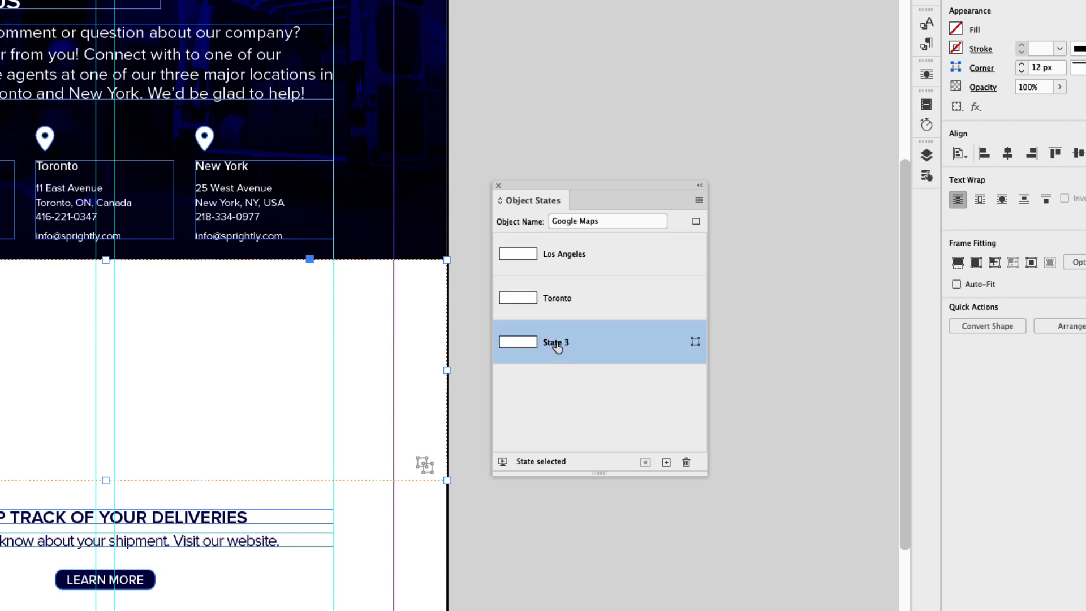
{"action": "double_click", "coordinate": [557, 344]}
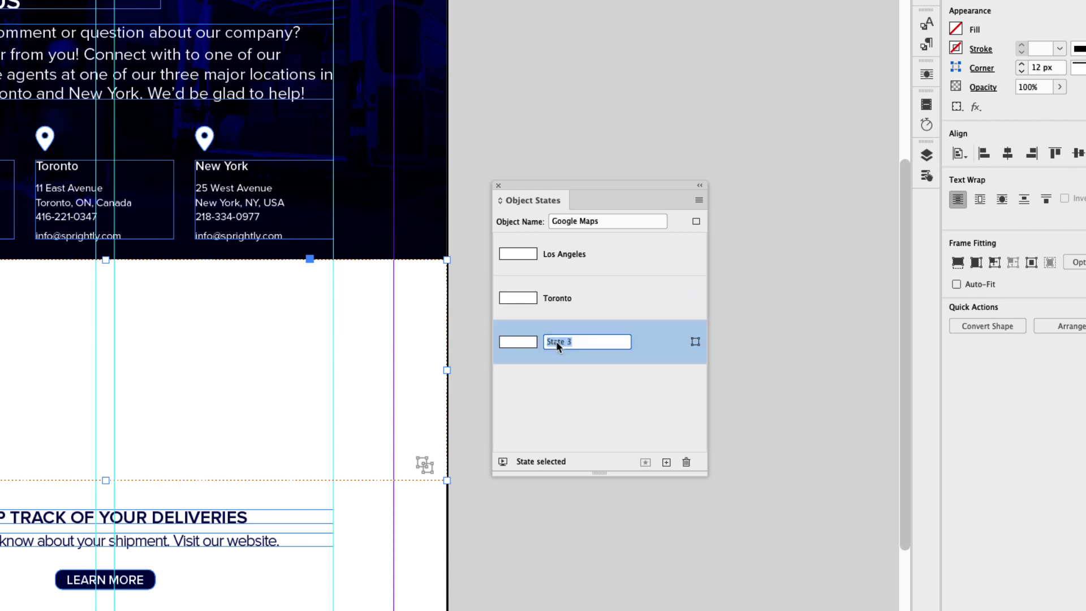
{"action": "type", "text": "New York"}
{"action": "key", "text": "Return"}
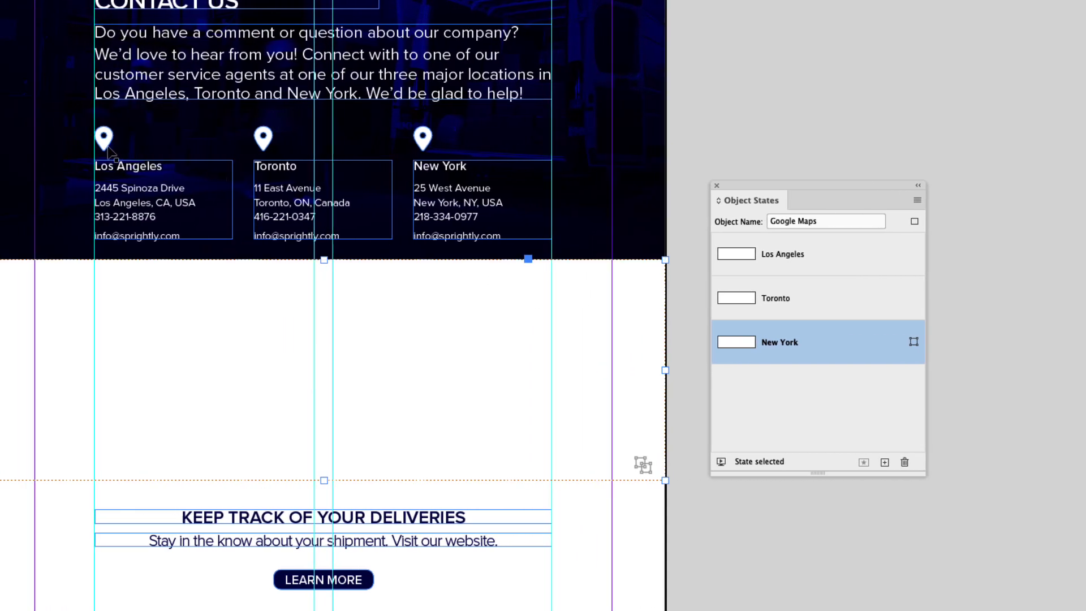
Select the Los Angeles pin, zoom in, and float the Buttons and Forms panel nearby.
{"action": "left_click", "coordinate": [105, 144]}
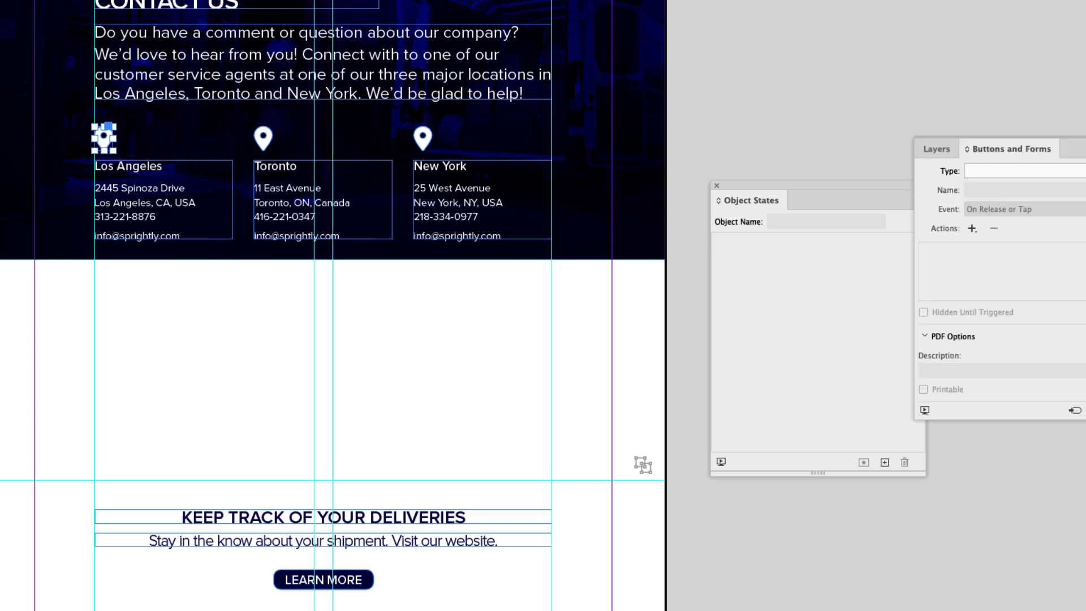
{"action": "left_click_drag", "start_coordinate": [1023, 150], "coordinate": [838, 200]}
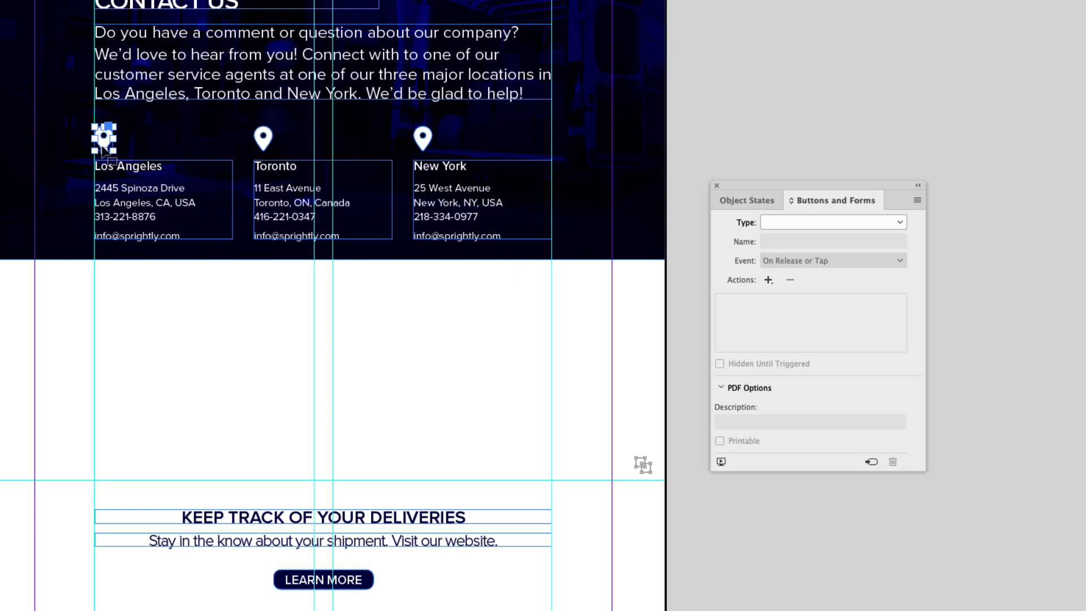
{"action": "key", "text": "super+equal"}
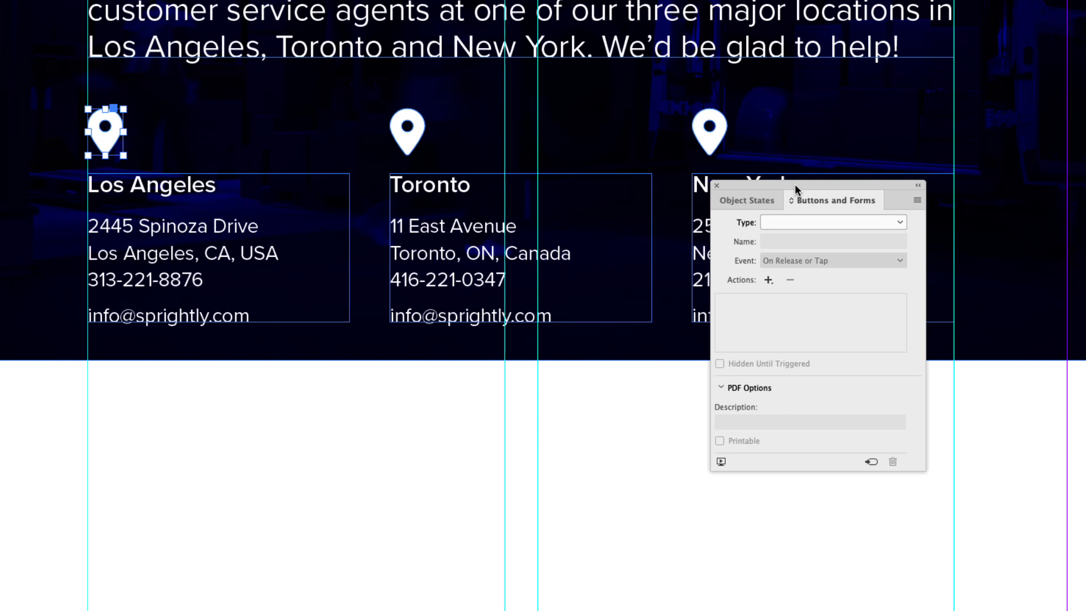
{"action": "left_click_drag", "start_coordinate": [796, 185], "coordinate": [501, 94]}
Make the pin a button named 'Los Angeles Map Button'.
{"action": "left_click", "coordinate": [504, 129]}
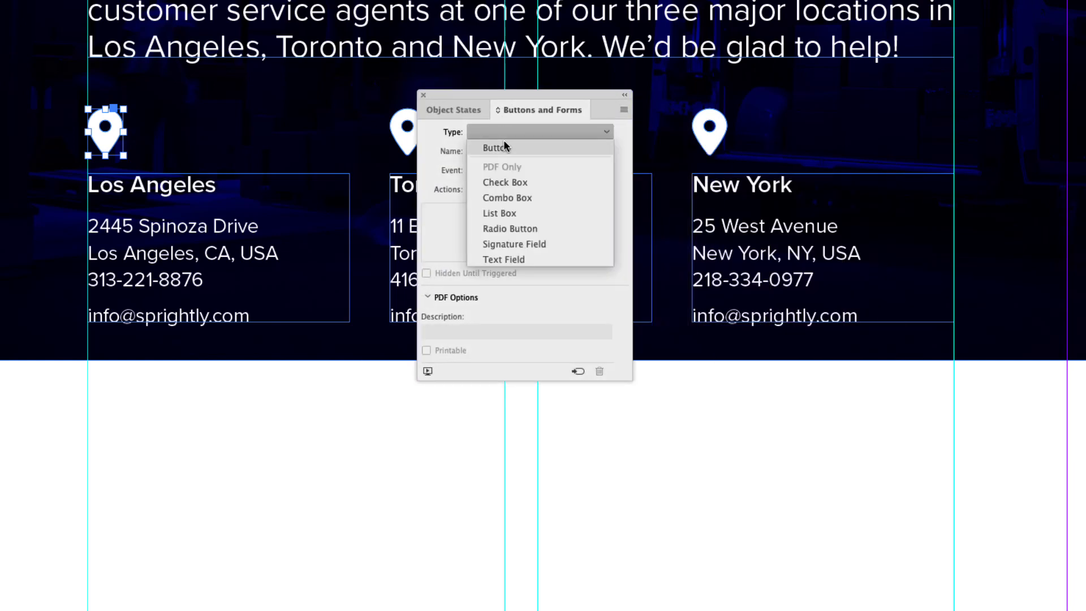
{"action": "left_click", "coordinate": [503, 147]}
{"action": "left_click", "coordinate": [504, 150]}
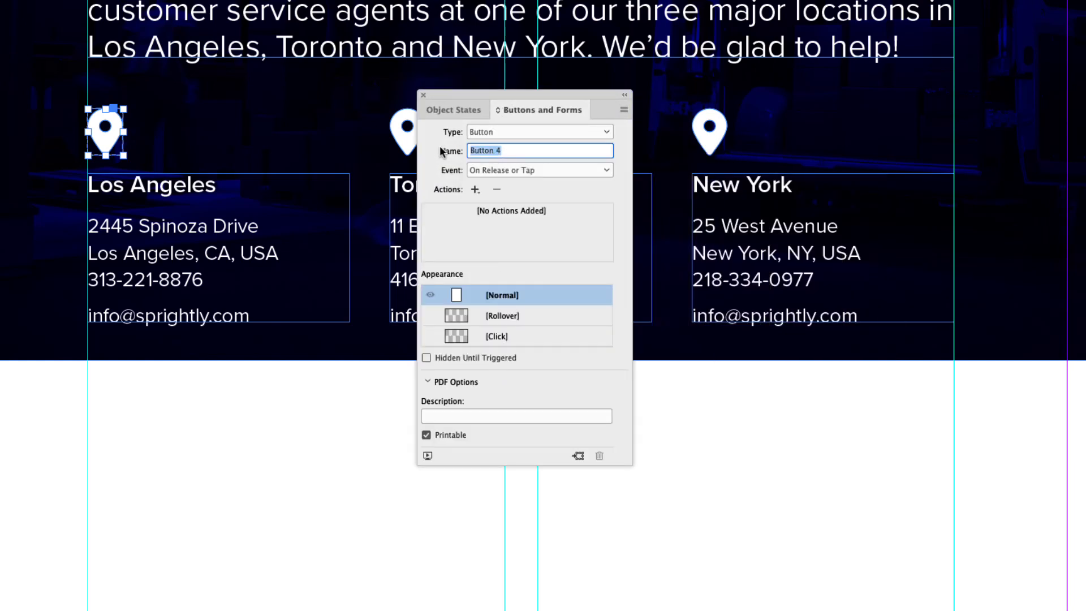
{"action": "type", "text": "Los Angeles Map Butto"}
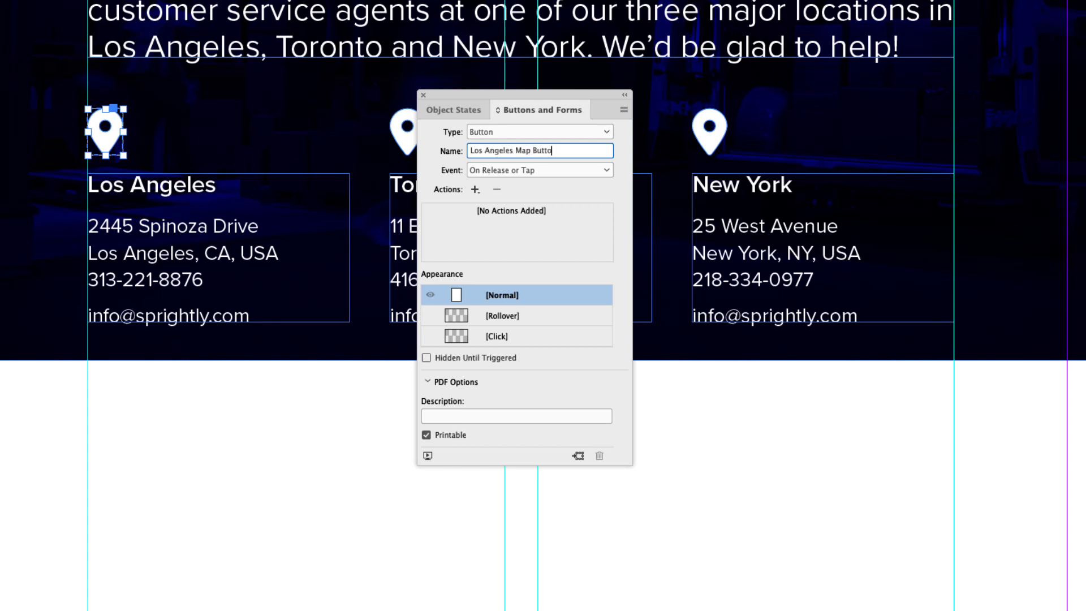
{"action": "key", "text": "Return"}
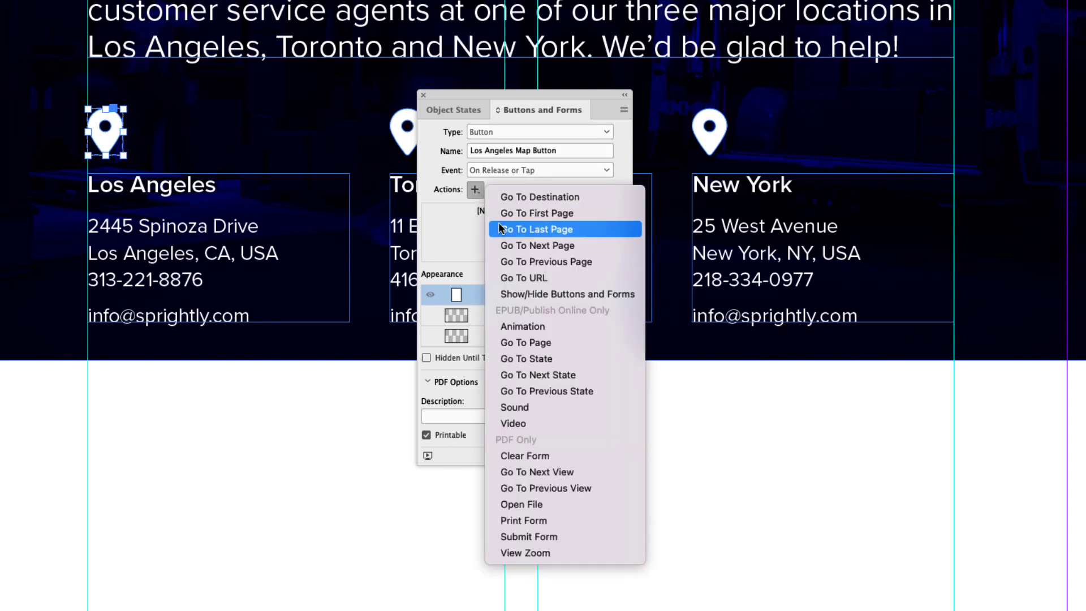
Add a Go To State action for Google Maps: Los Angeles and a Rollover appearance.
{"action": "left_click", "coordinate": [578, 358]}
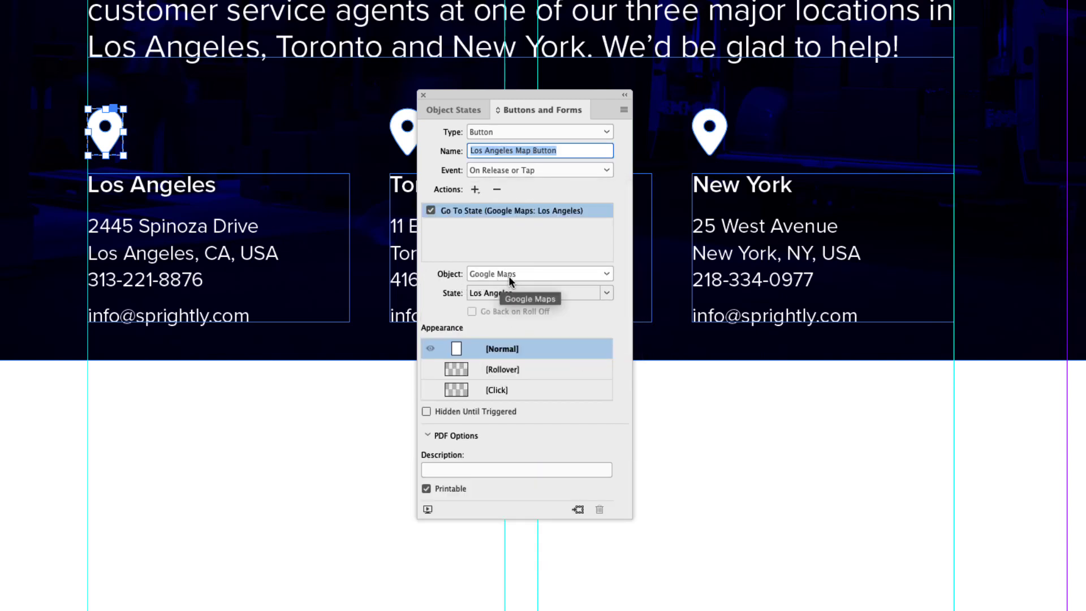
{"action": "left_click", "coordinate": [608, 275]}
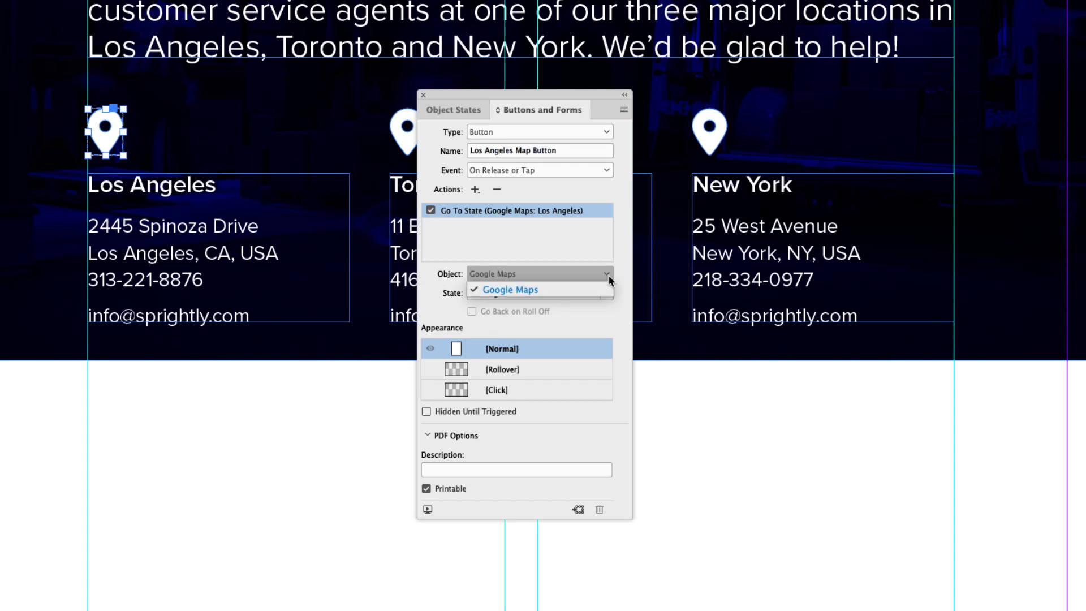
{"action": "left_click", "coordinate": [610, 280]}
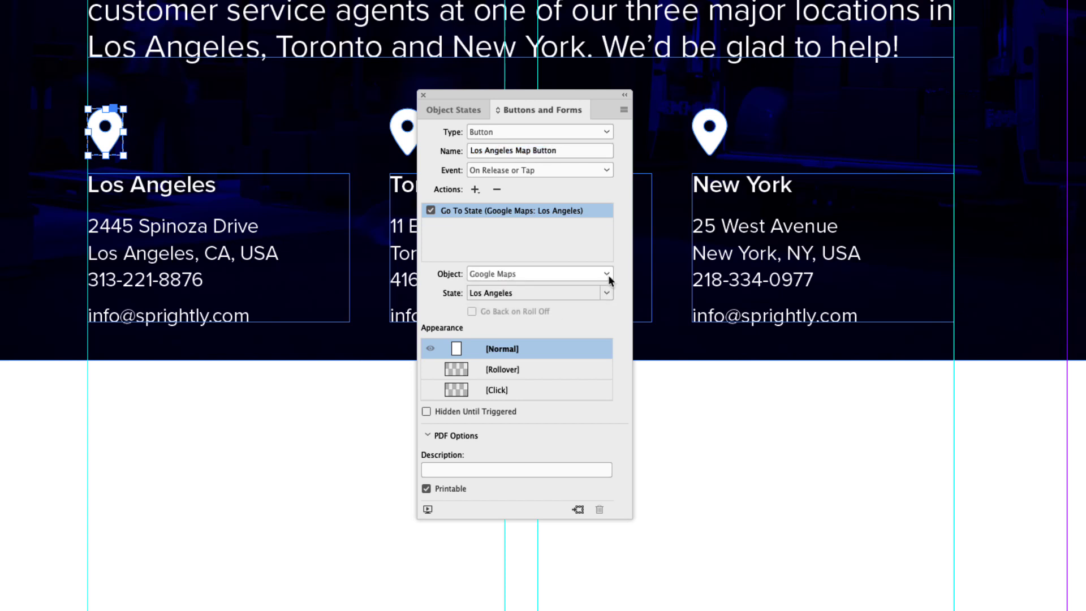
{"action": "left_click", "coordinate": [507, 373]}
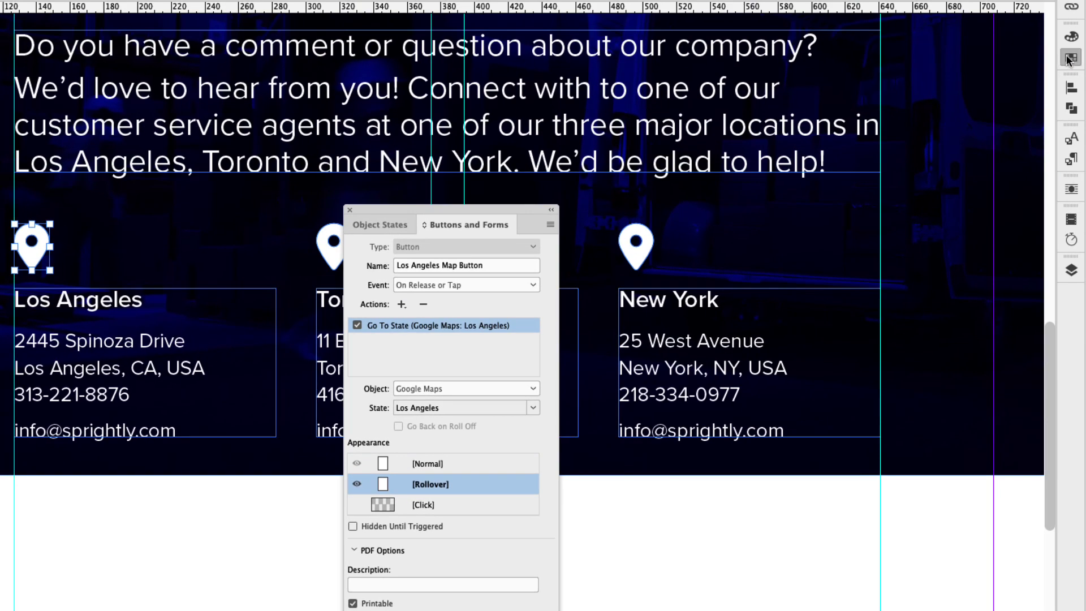
Fill the Los Angeles button's Rollover and Click pins with swatch R=29 G=40 B=242, leaving Normal white.
{"action": "left_click", "coordinate": [1069, 59]}
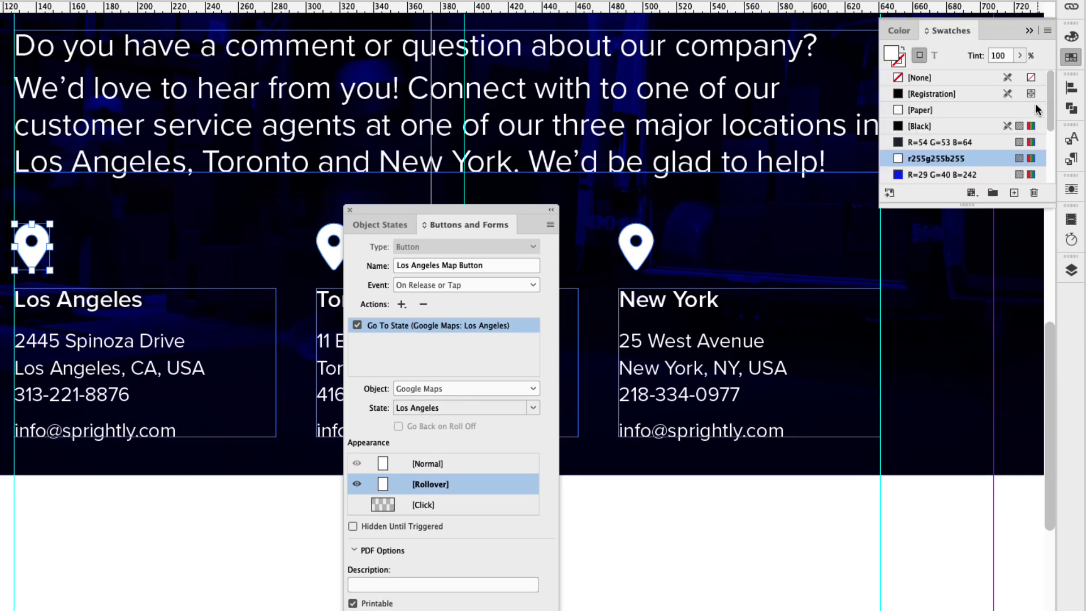
{"action": "left_click", "coordinate": [927, 175]}
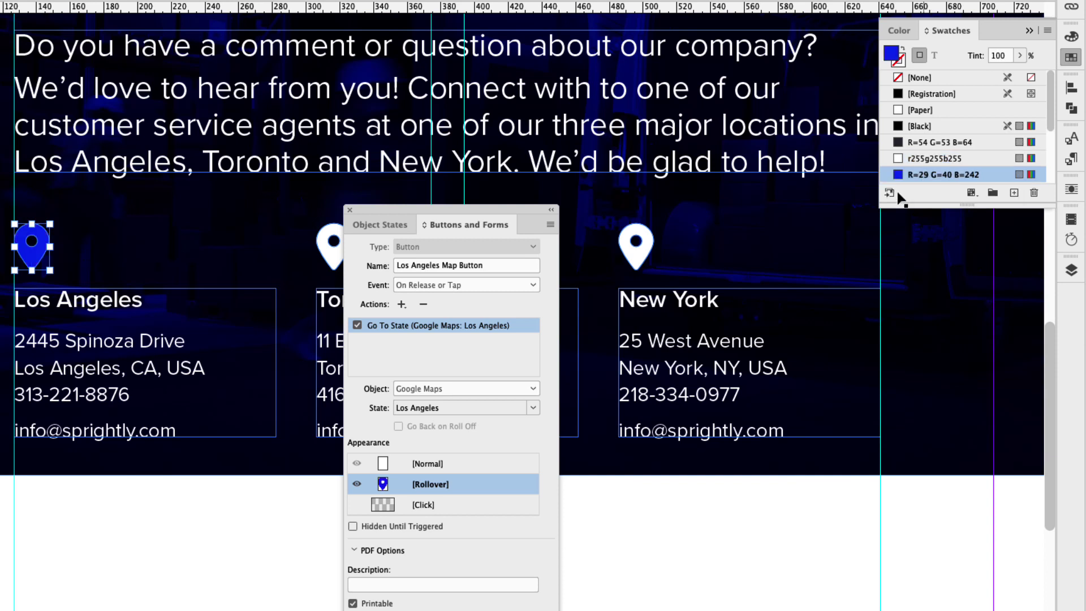
{"action": "left_click", "coordinate": [429, 506]}
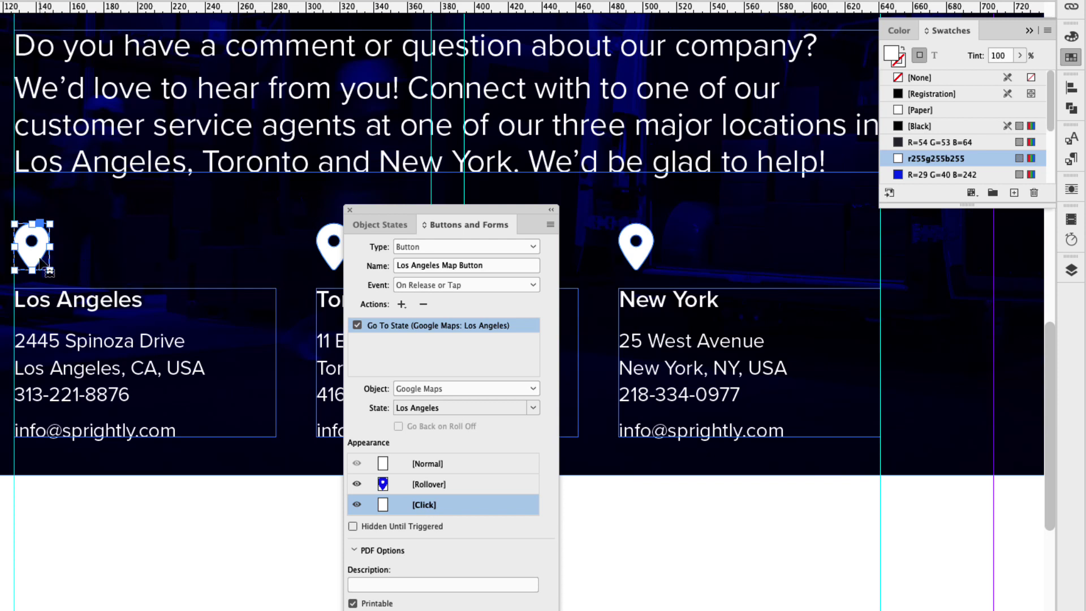
{"action": "left_click", "coordinate": [911, 175]}
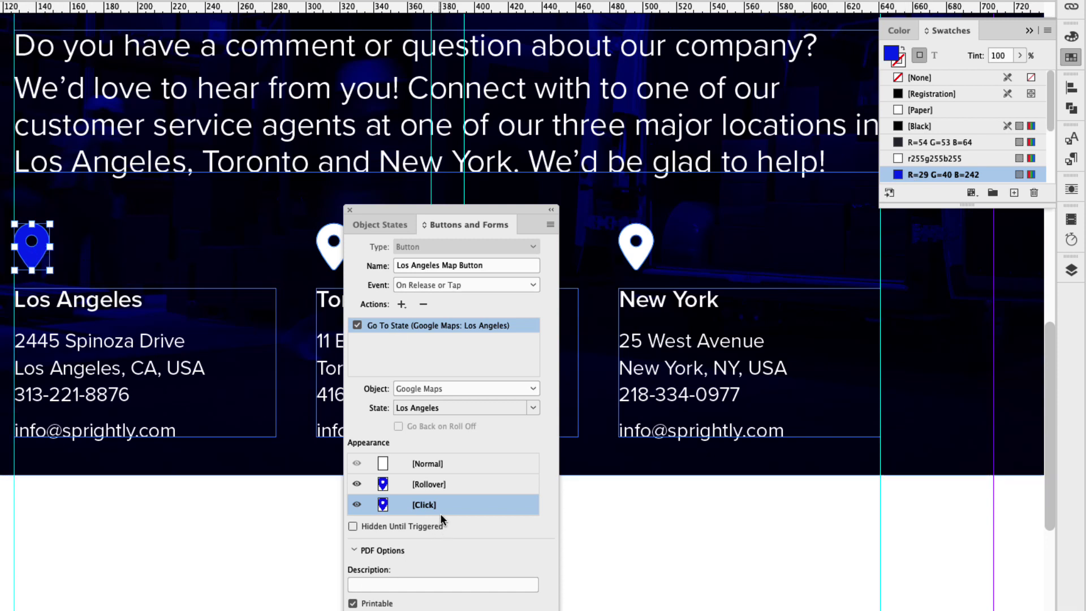
{"action": "left_click", "coordinate": [431, 465]}
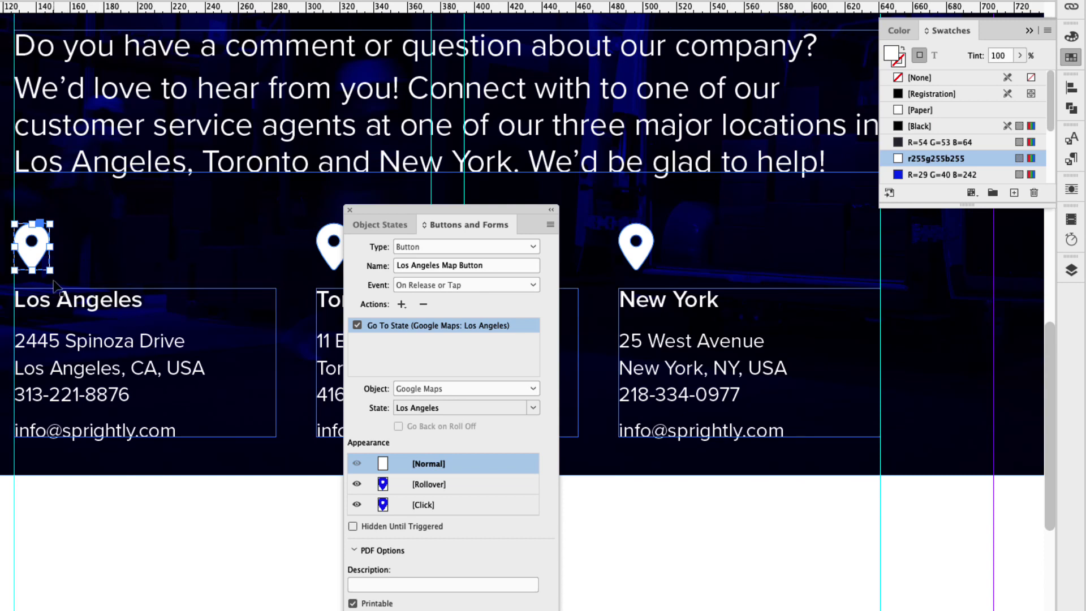
Convert the Toronto pin into a button named 'Toronto Map Button'.
{"action": "left_click_drag", "start_coordinate": [401, 211], "coordinate": [603, 218]}
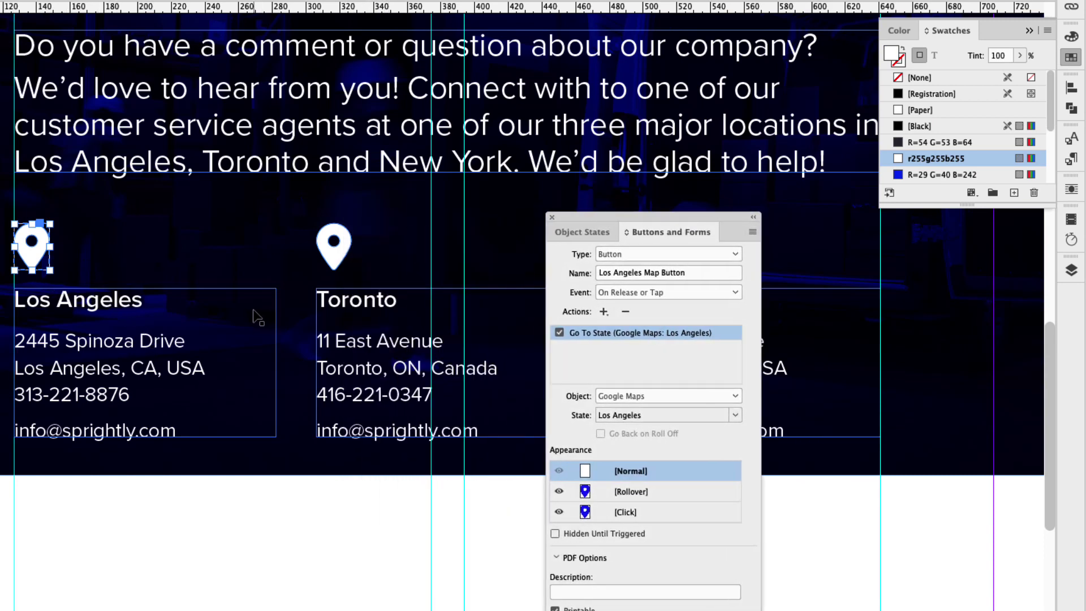
{"action": "scroll", "coordinate": [107, 328], "scroll_direction": "right", "scroll_amount": 5}
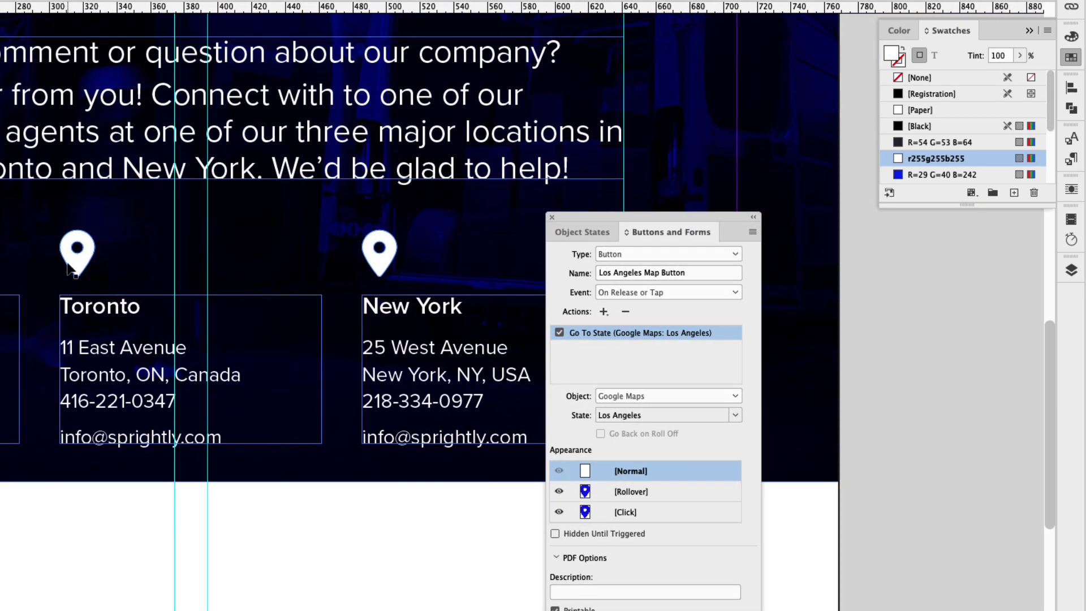
{"action": "left_click", "coordinate": [74, 266]}
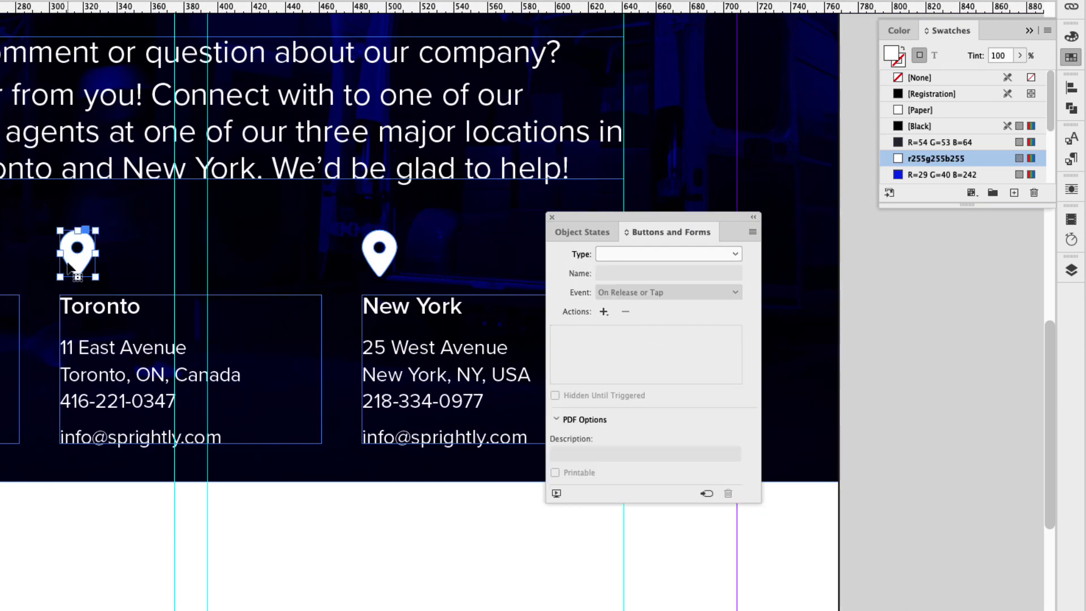
{"action": "left_click", "coordinate": [650, 254]}
{"action": "left_click", "coordinate": [647, 270]}
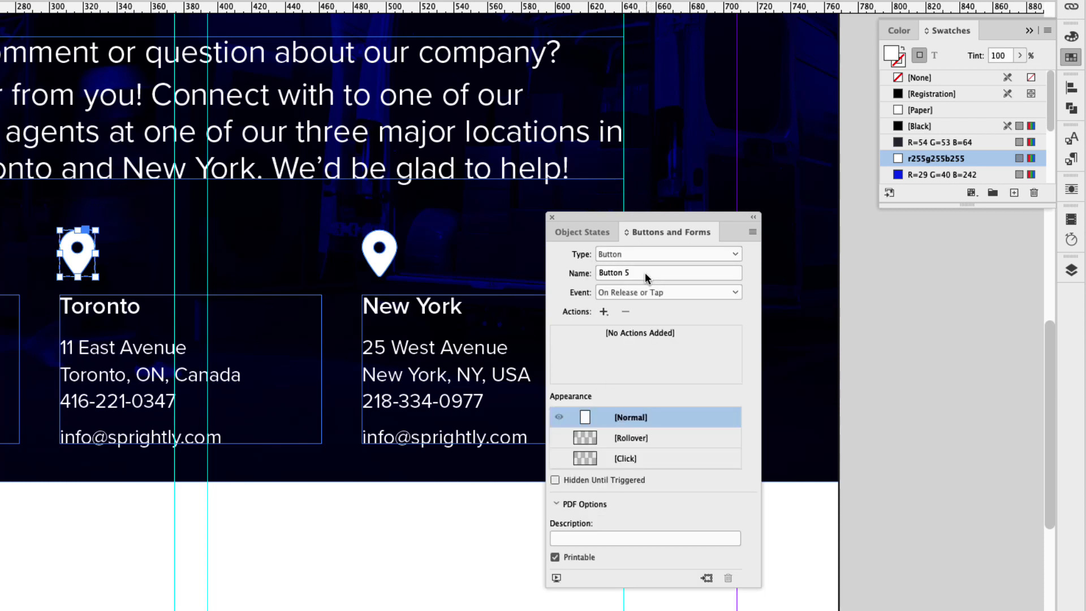
{"action": "left_click", "coordinate": [645, 273]}
{"action": "type", "text": "Toronto Map"}
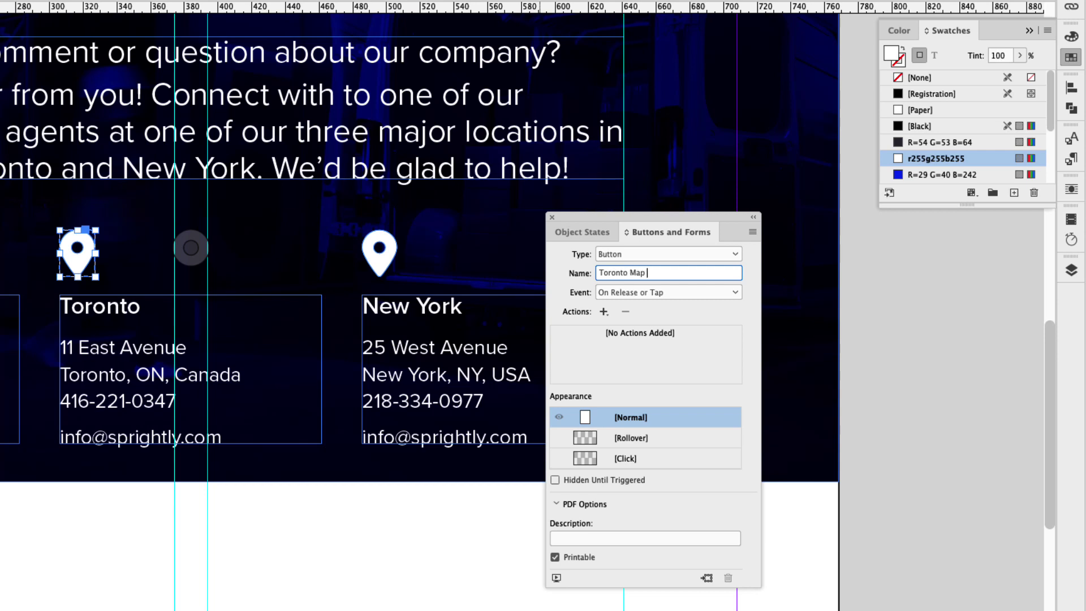
{"action": "type", "text": " Button"}
{"action": "key", "text": "Return"}
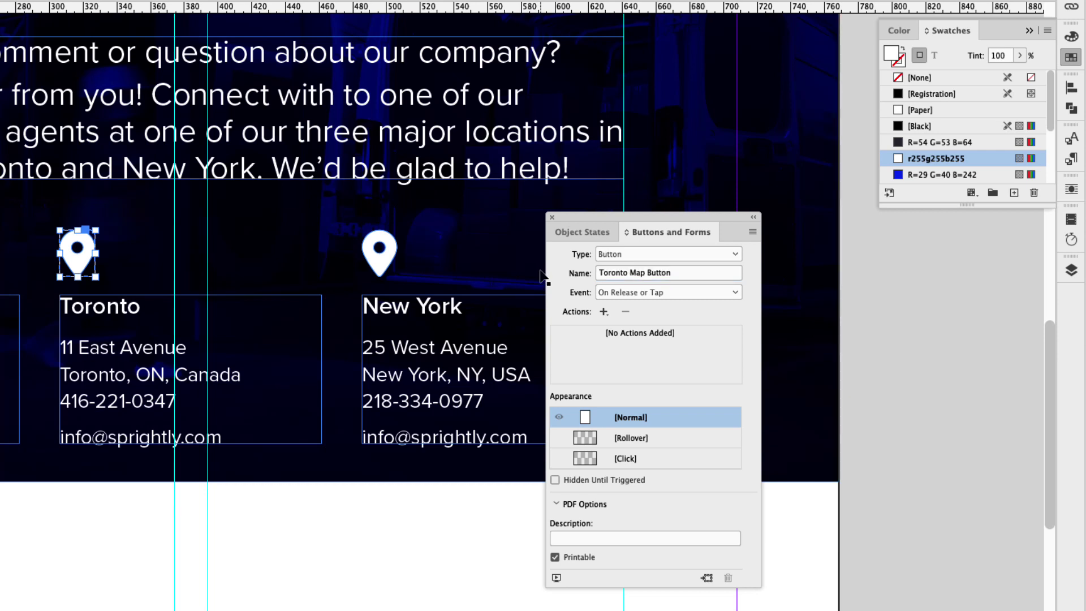
Add a Go To State action that shows Google Maps: Toronto.
{"action": "left_click", "coordinate": [603, 312]}
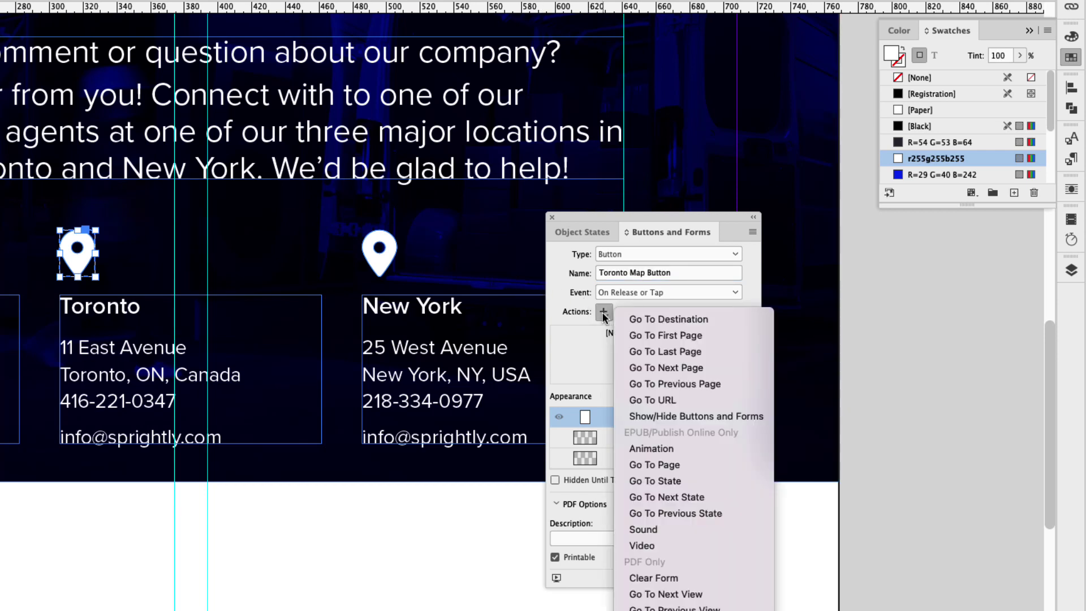
{"action": "left_click", "coordinate": [668, 481]}
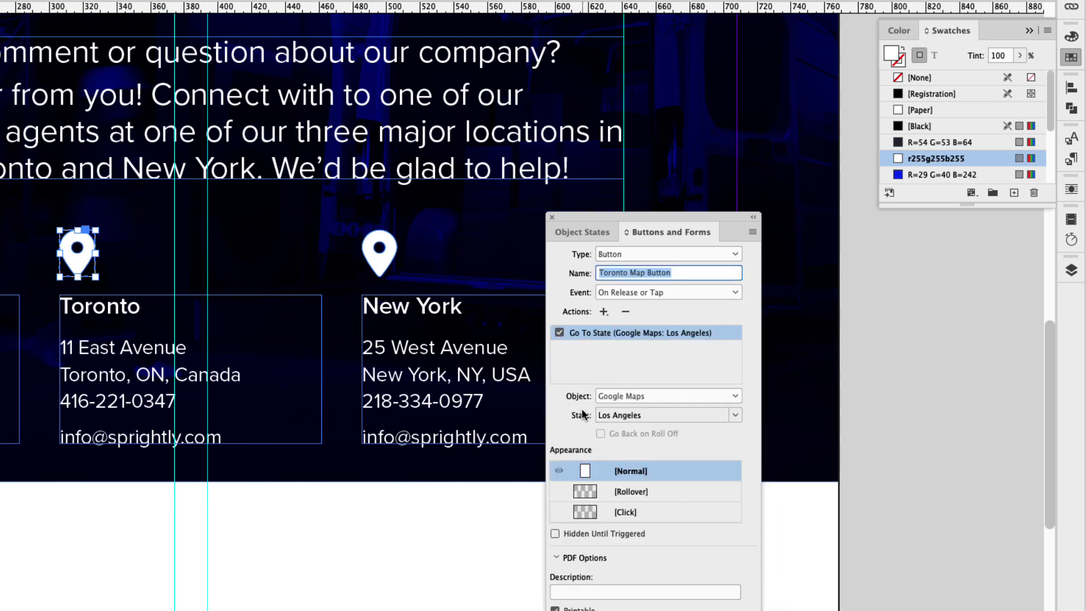
{"action": "left_click", "coordinate": [631, 416]}
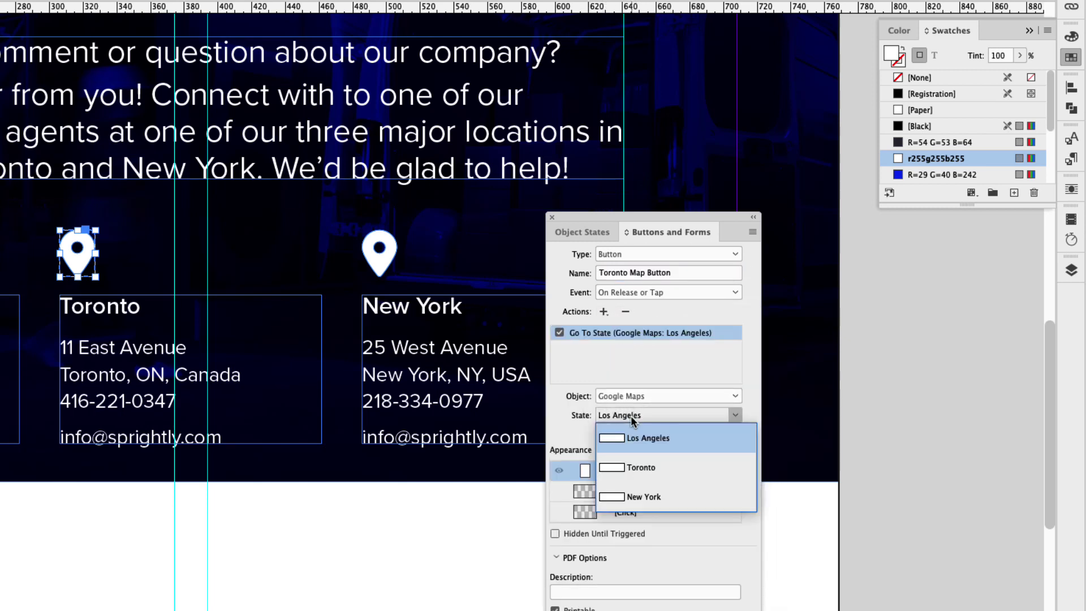
{"action": "left_click", "coordinate": [645, 470]}
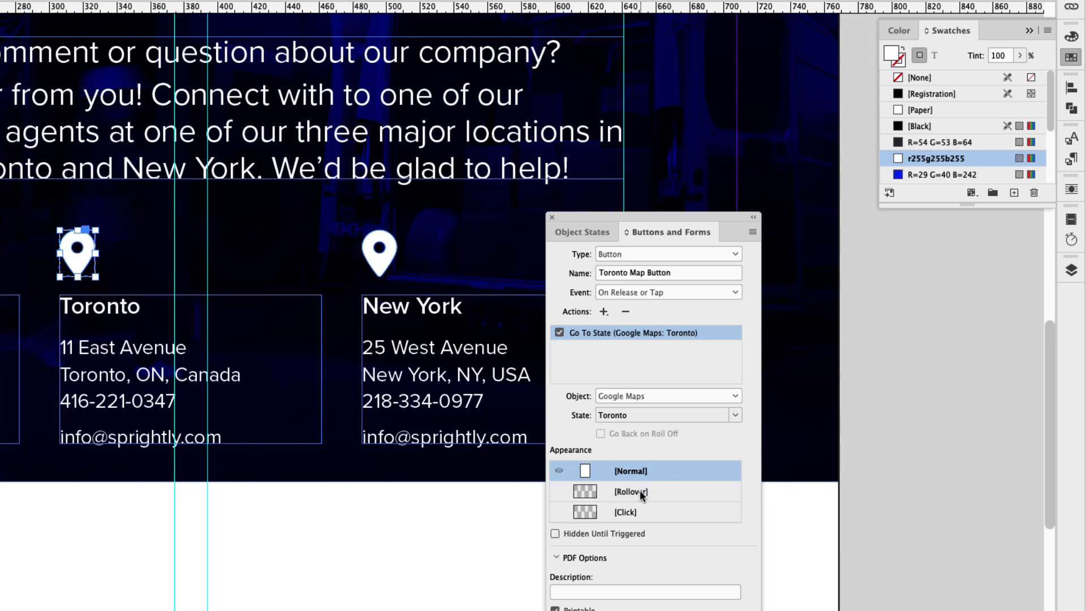
Fill the Toronto button's Rollover and Click pins blue, returning to the white Normal state.
{"action": "left_click", "coordinate": [640, 491]}
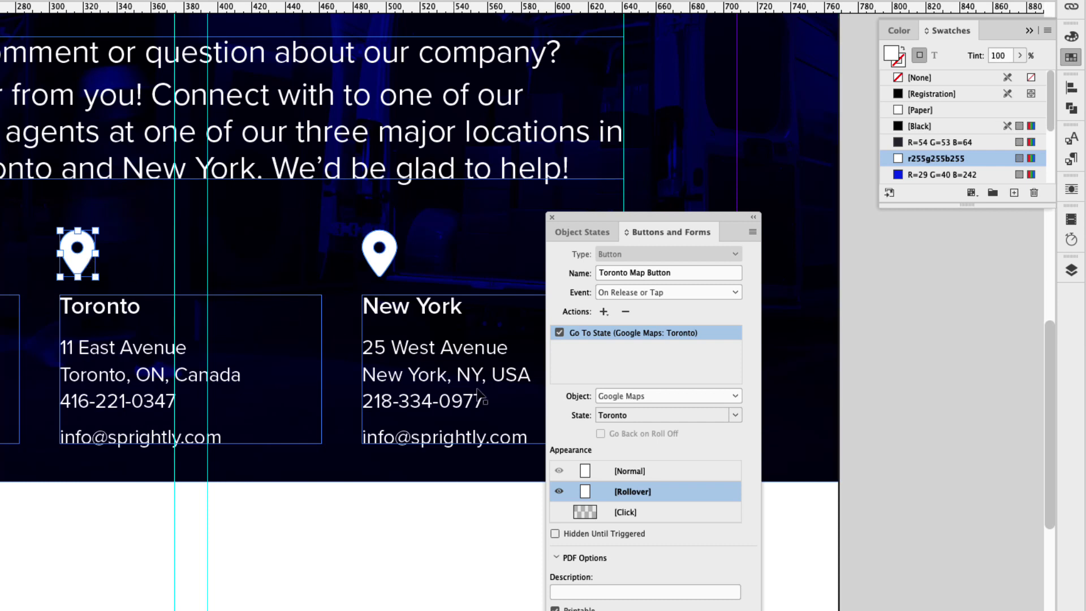
{"action": "left_click", "coordinate": [940, 172]}
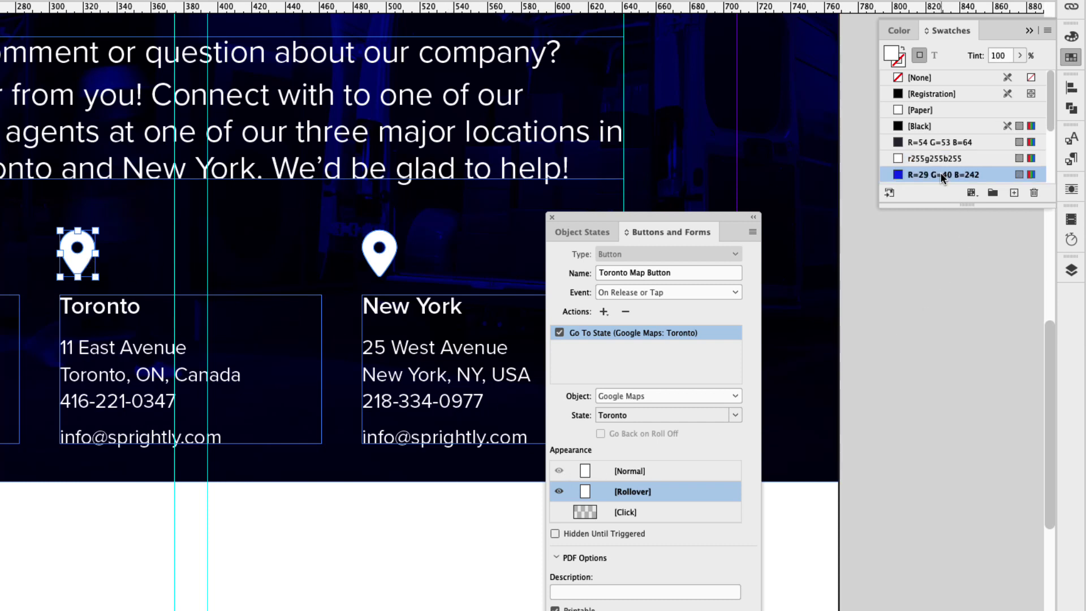
{"action": "left_click_drag", "start_coordinate": [964, 205], "coordinate": [968, 319]}
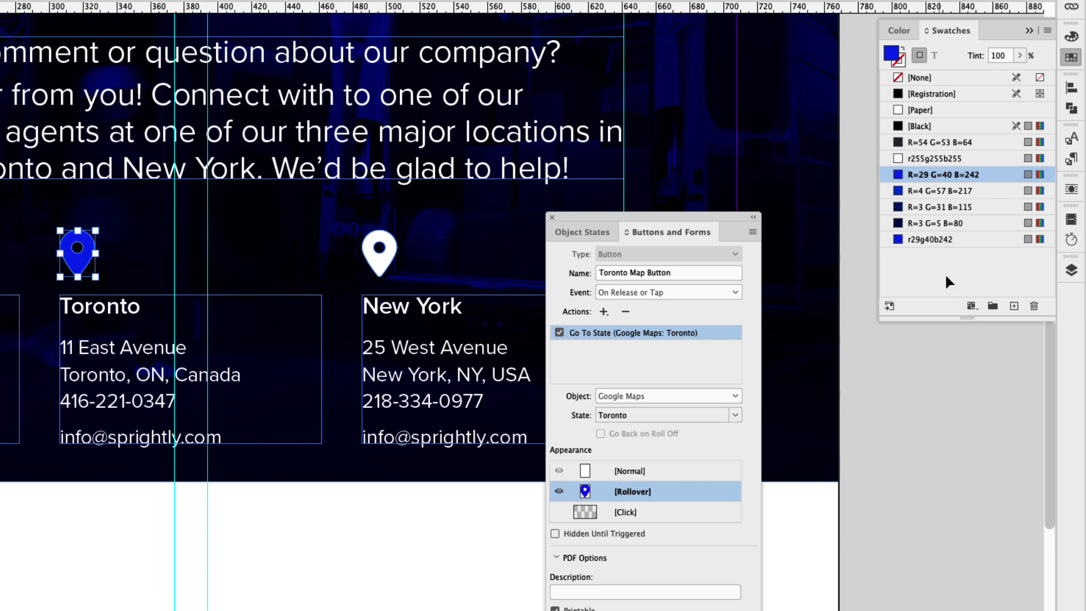
{"action": "left_click", "coordinate": [627, 511]}
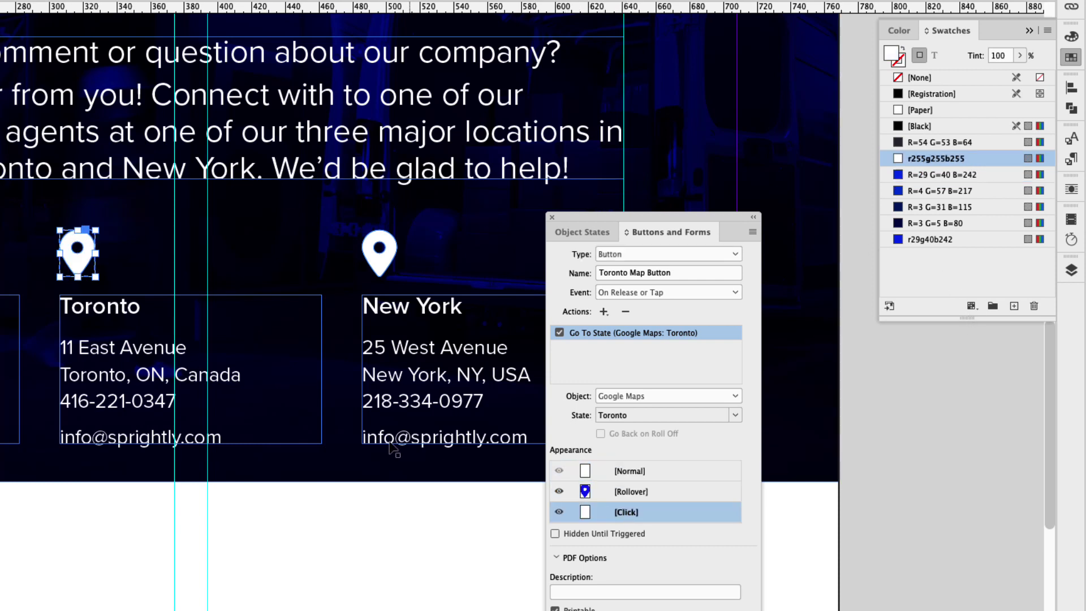
{"action": "left_click", "coordinate": [79, 260]}
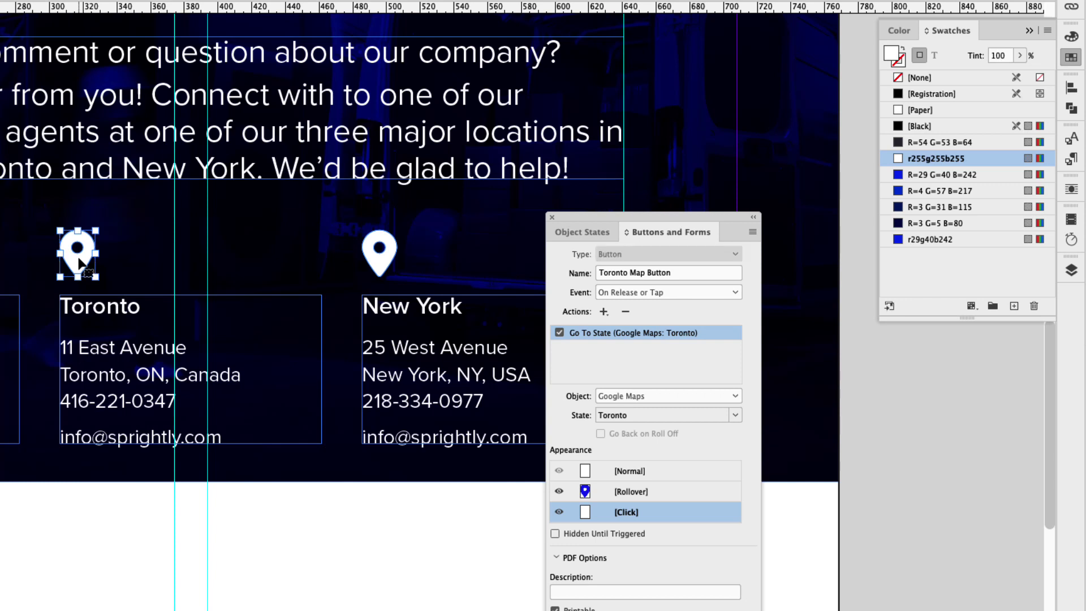
{"action": "left_click", "coordinate": [926, 174]}
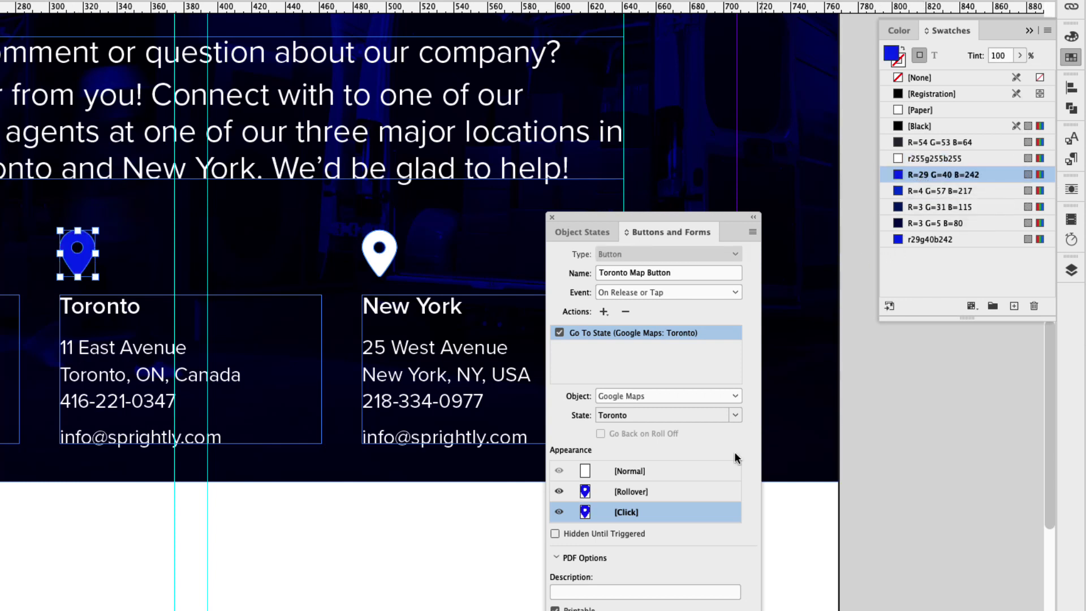
{"action": "left_click", "coordinate": [628, 473]}
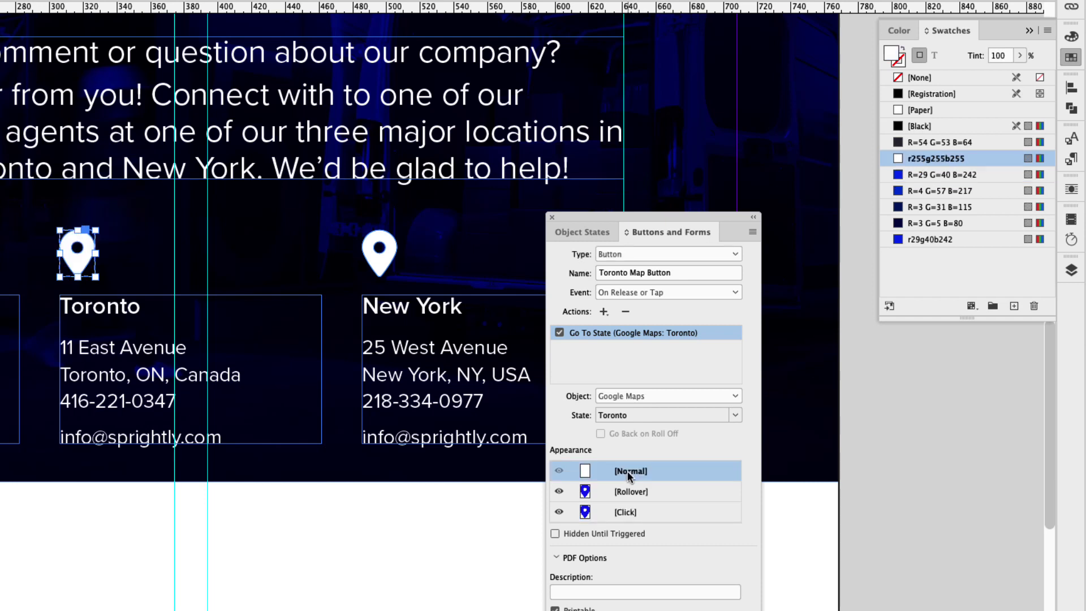
Convert the New York pin into a button named 'New York Map Button'.
{"action": "left_click", "coordinate": [385, 264]}
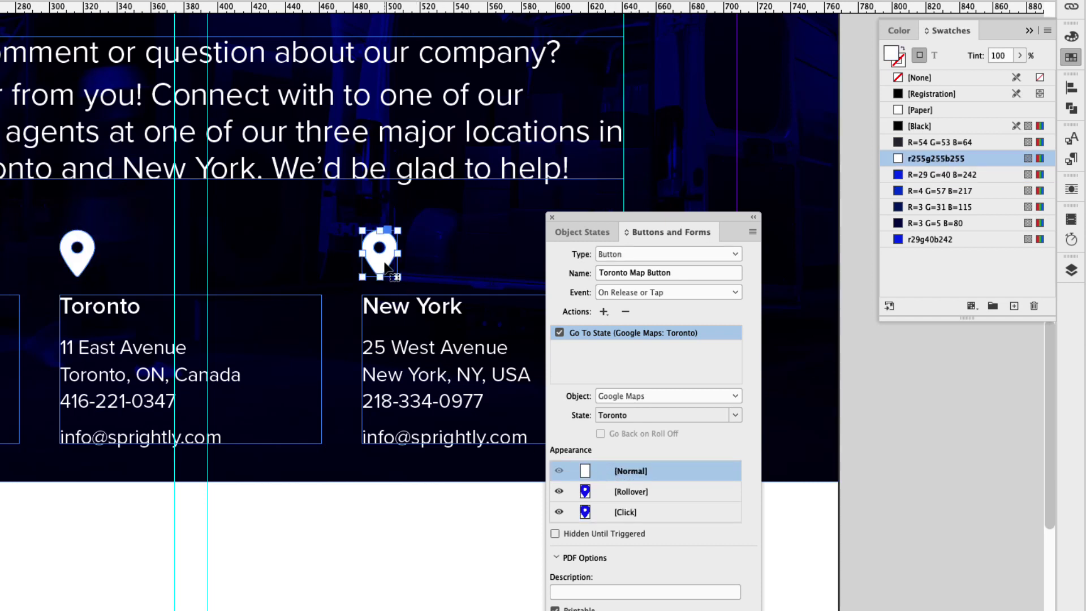
{"action": "left_click", "coordinate": [623, 255]}
{"action": "left_click", "coordinate": [626, 271]}
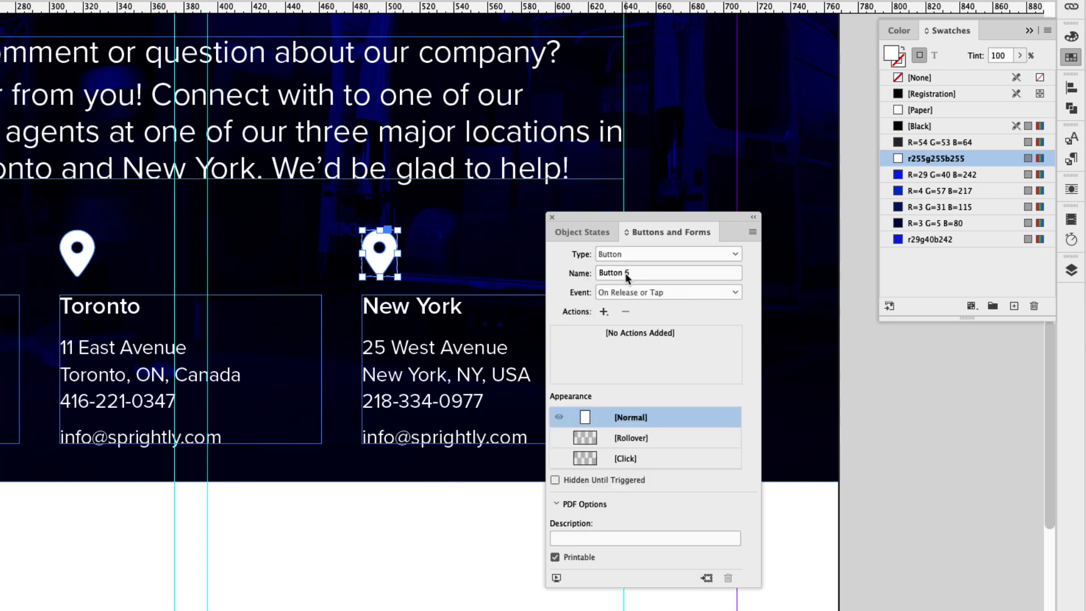
{"action": "type", "text": "New York Map Bu"}
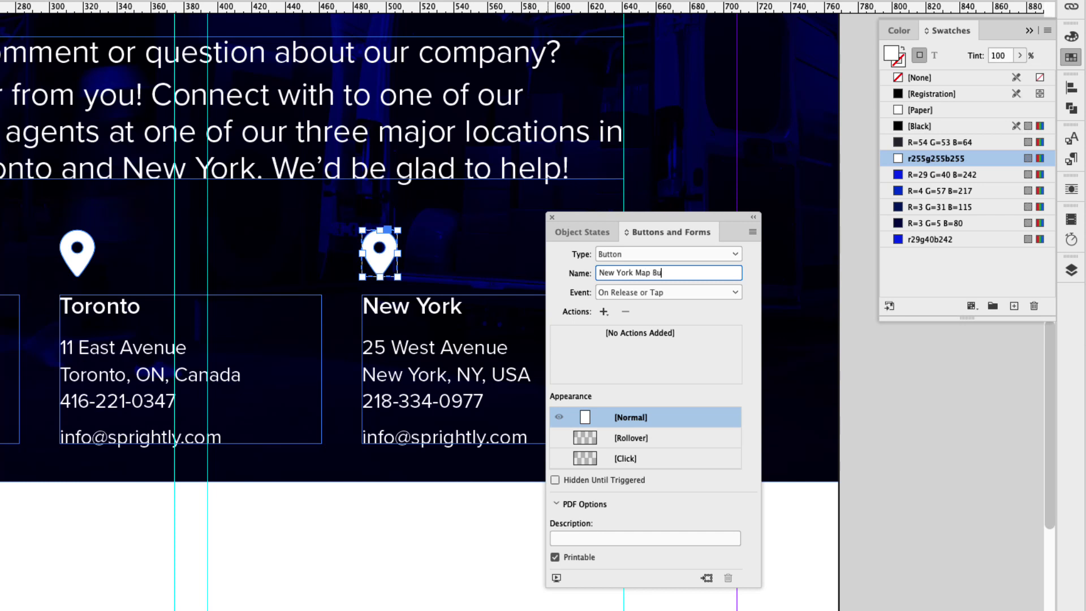
{"action": "type", "text": "tton"}
{"action": "key", "text": "Return"}
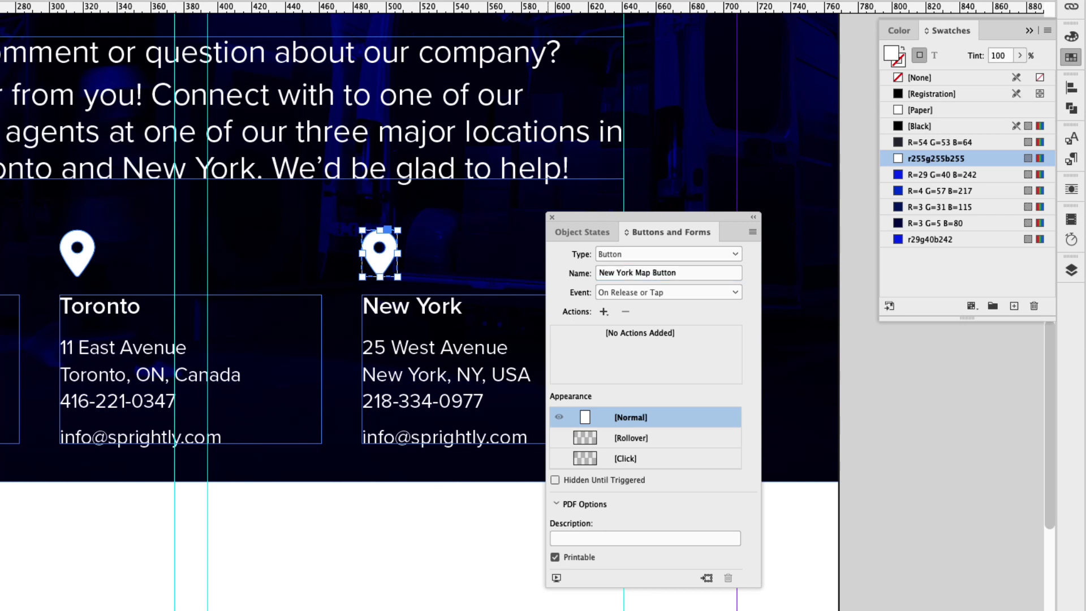
Add a Go To State action that shows Google Maps: New York.
{"action": "left_click", "coordinate": [604, 312]}
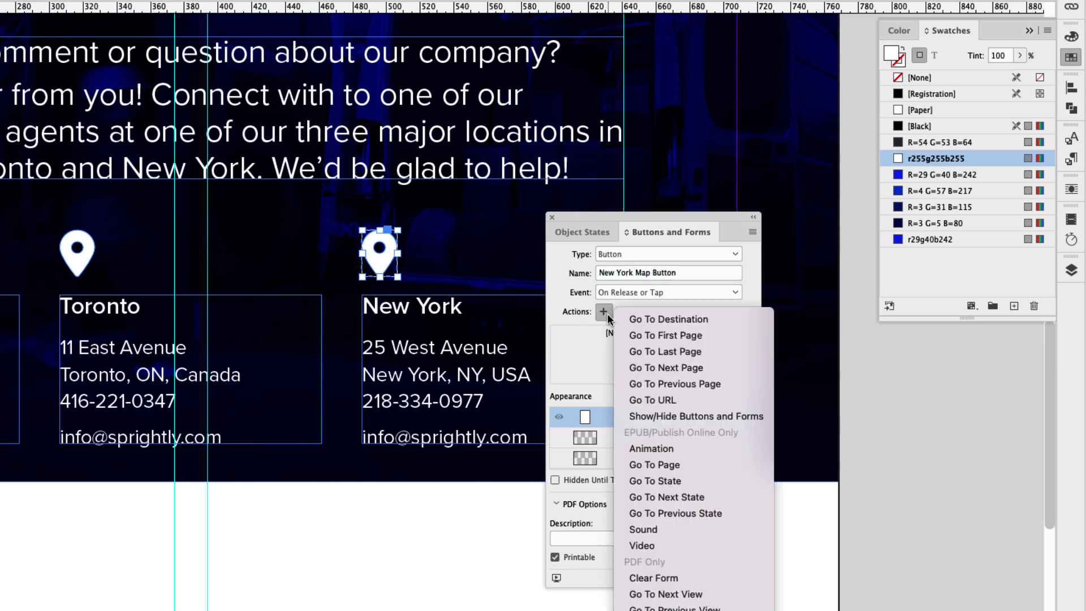
{"action": "left_click", "coordinate": [703, 480]}
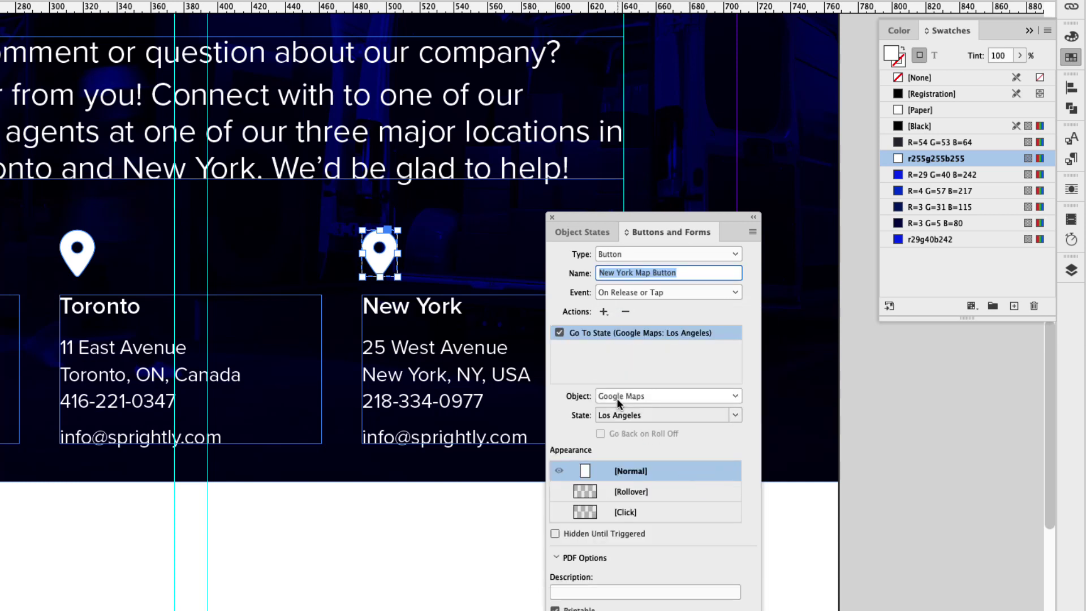
{"action": "left_click", "coordinate": [650, 419]}
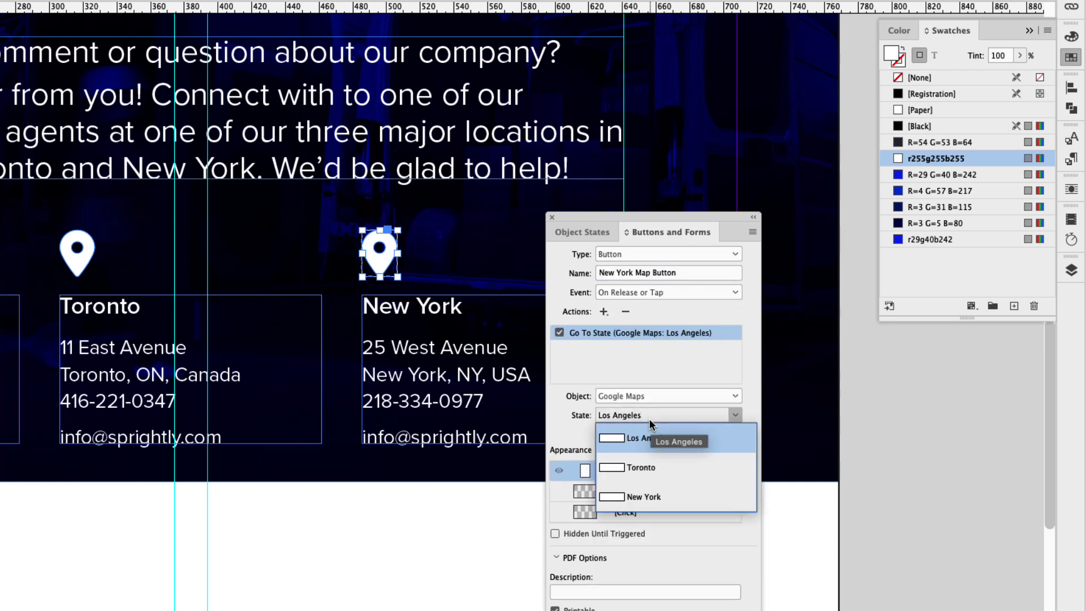
{"action": "left_click", "coordinate": [653, 498]}
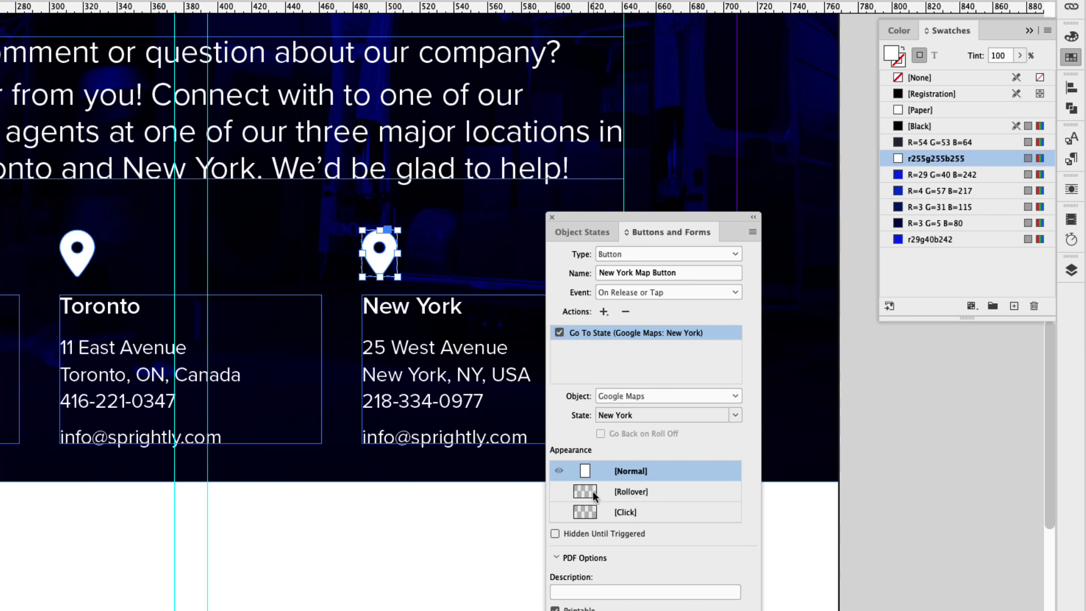
Fill the New York button's Rollover and Click pins with swatch R=29 G=40 B=242.
{"action": "left_click", "coordinate": [631, 490]}
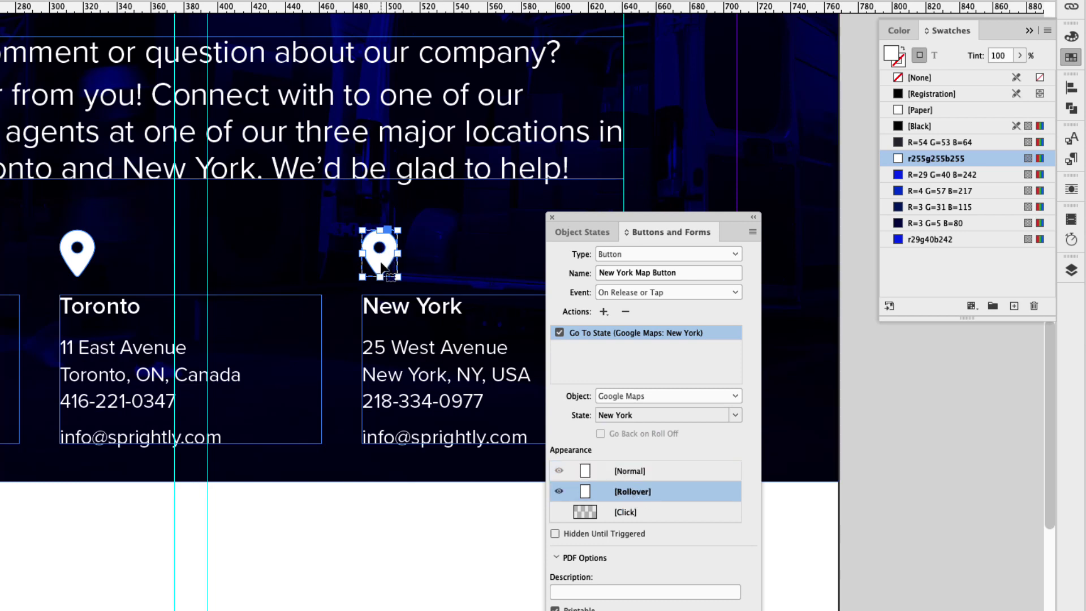
{"action": "left_click", "coordinate": [923, 174]}
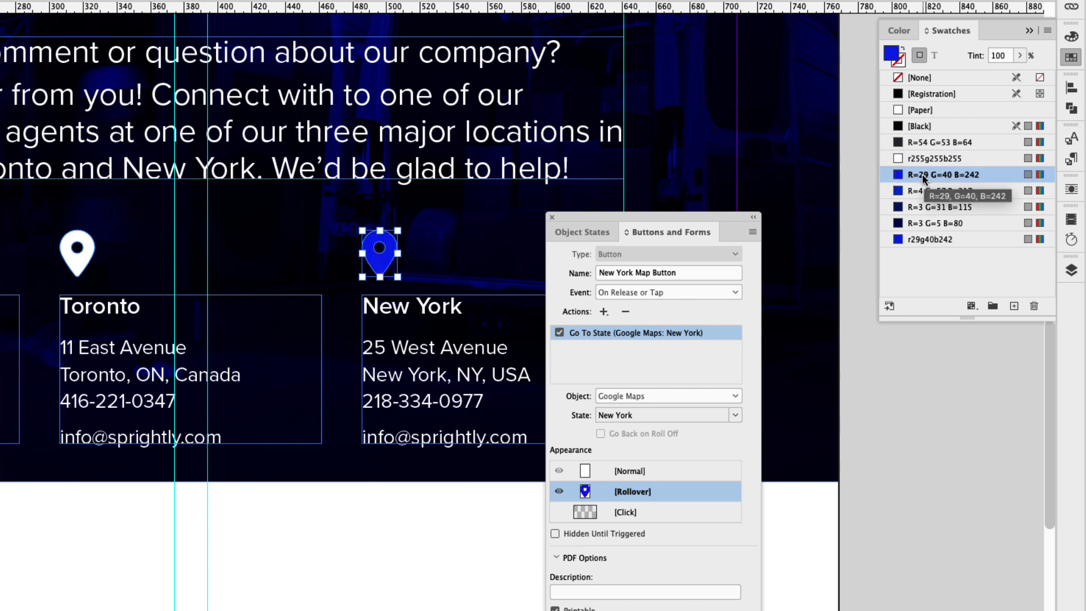
{"action": "left_click", "coordinate": [625, 511]}
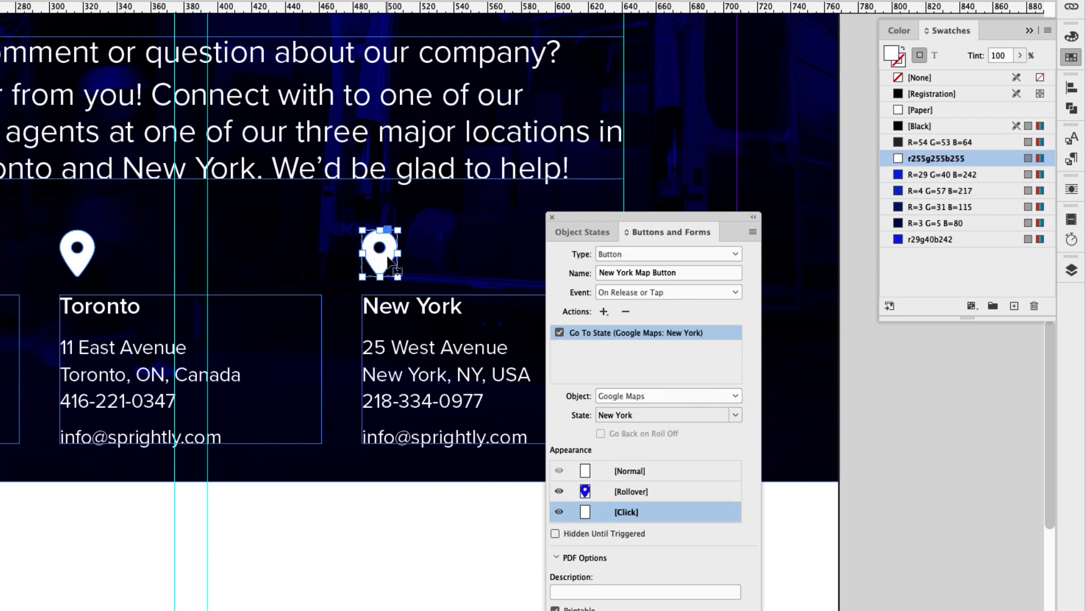
{"action": "left_click", "coordinate": [916, 174]}
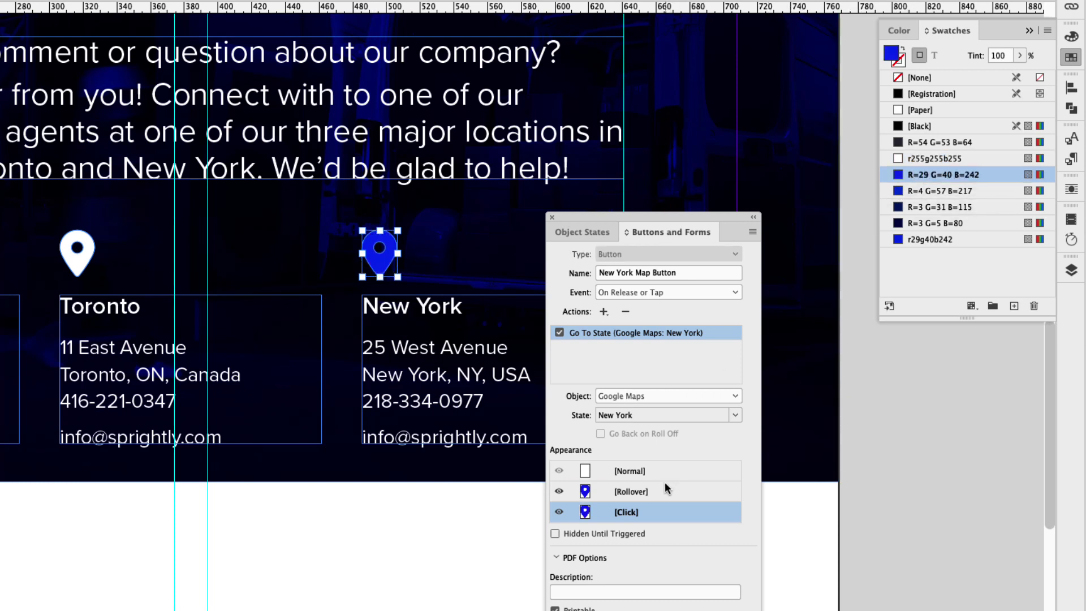
Toggle between the white Normal and blue Rollover pins to compare them, ending on Normal.
{"action": "left_click", "coordinate": [627, 474]}
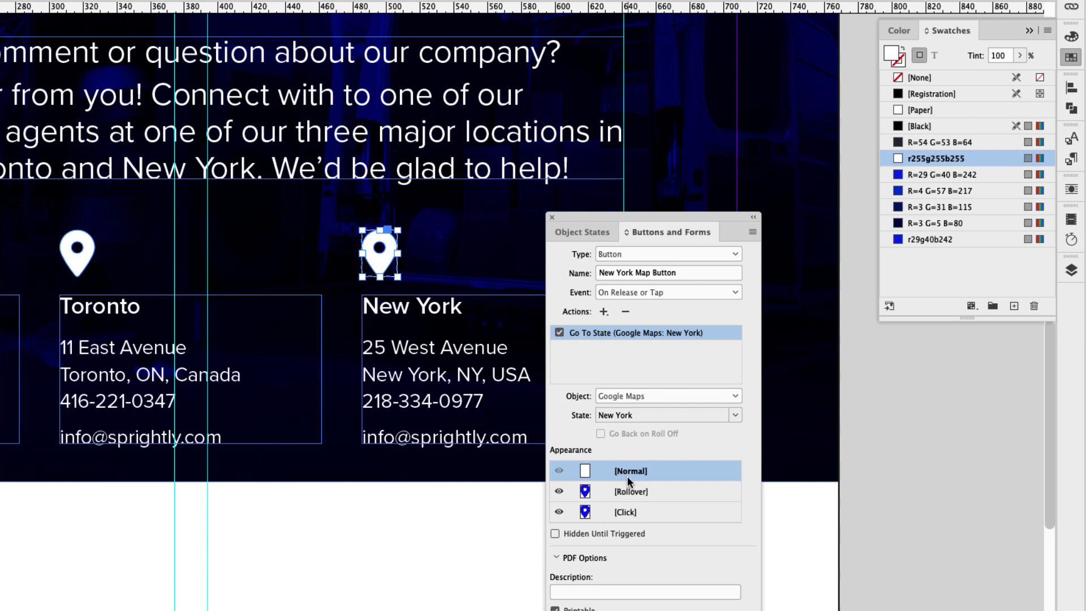
{"action": "left_click", "coordinate": [629, 490]}
{"action": "left_click", "coordinate": [629, 474]}
{"action": "left_click", "coordinate": [624, 493]}
{"action": "left_click", "coordinate": [624, 471]}
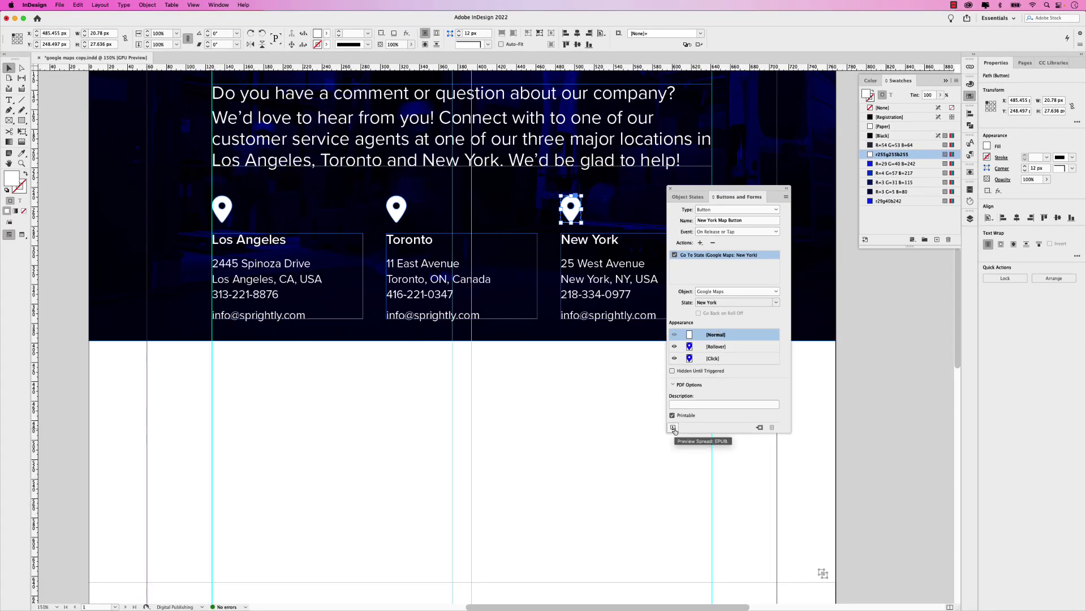
{"action": "left_click", "coordinate": [674, 427]}
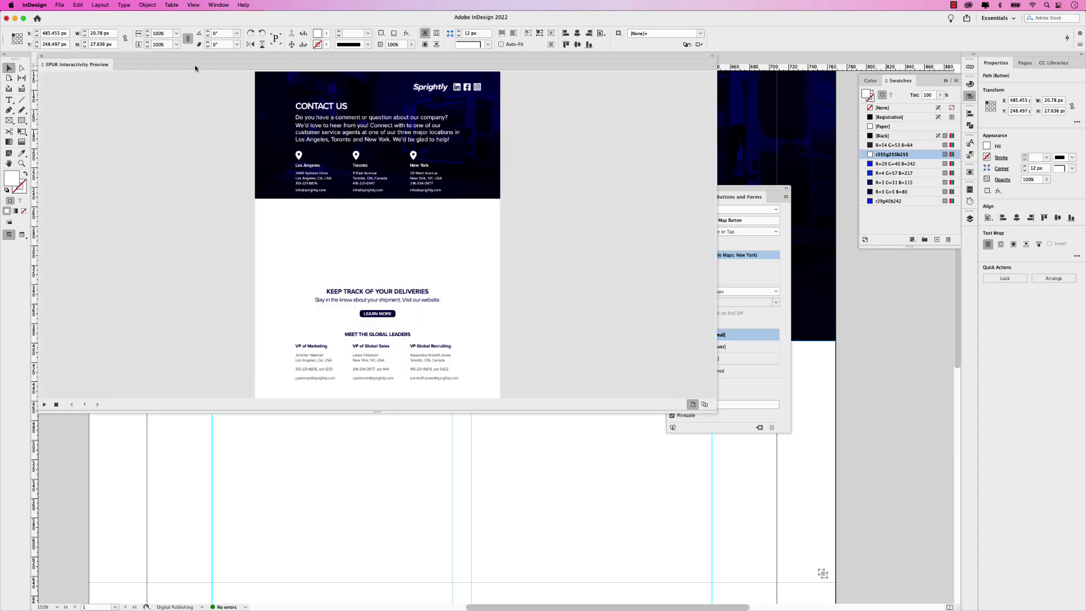
{"action": "left_click_drag", "start_coordinate": [193, 53], "coordinate": [247, 70]}
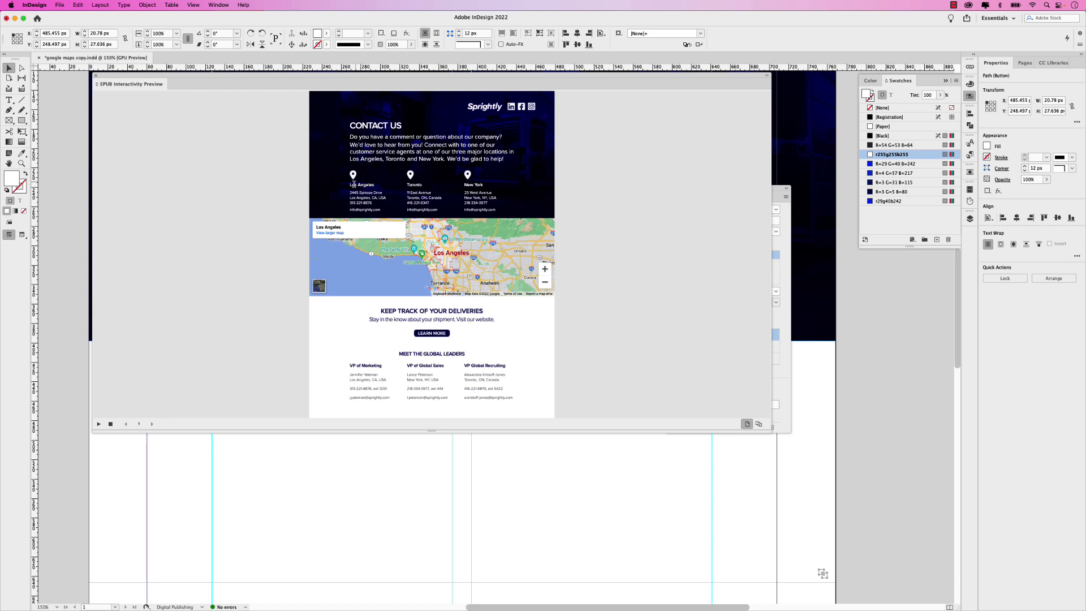
{"action": "left_click", "coordinate": [411, 177]}
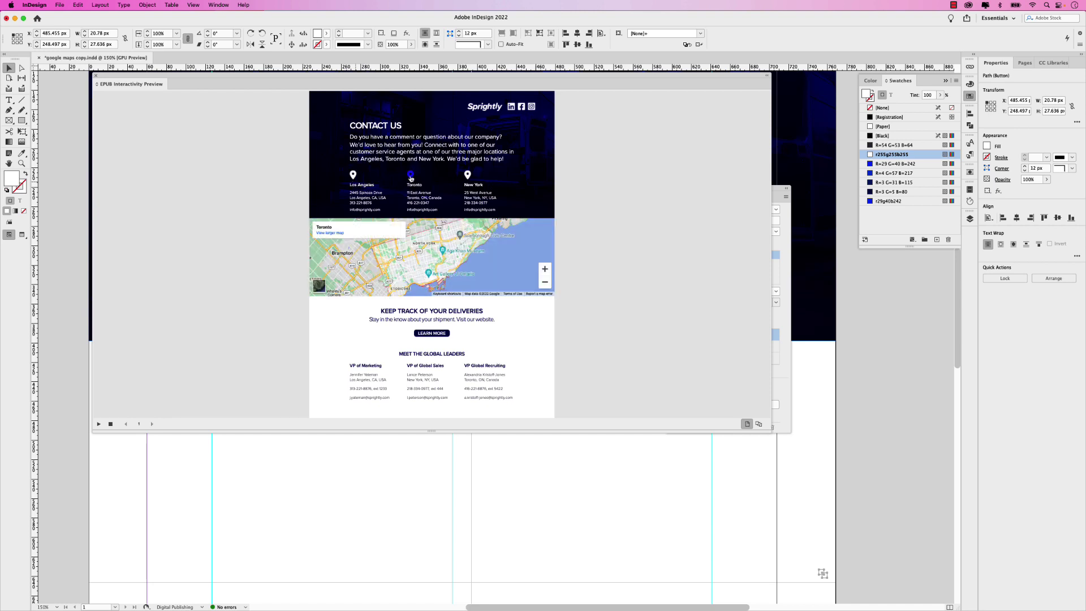
{"action": "left_click", "coordinate": [468, 175]}
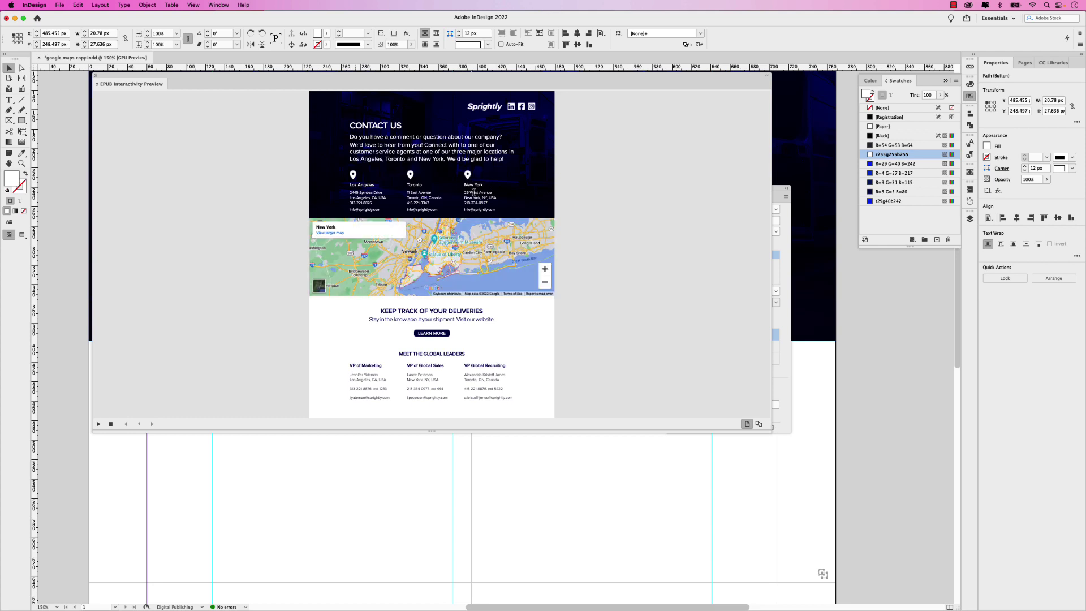
{"action": "left_click", "coordinate": [411, 176]}
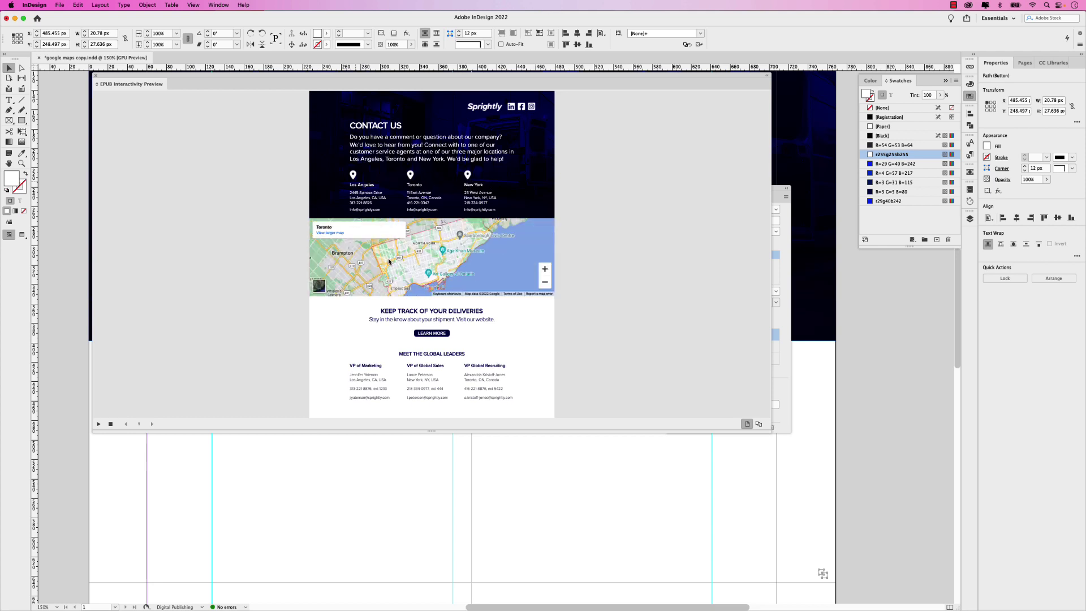
{"action": "left_click_drag", "start_coordinate": [389, 262], "coordinate": [396, 244]}
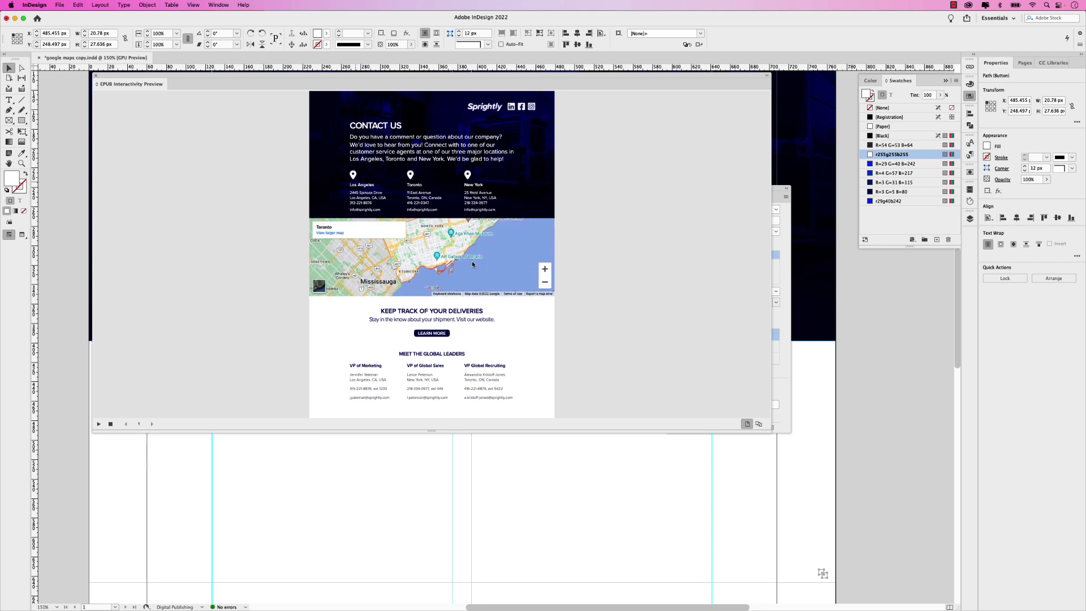
{"action": "scroll", "coordinate": [472, 264], "scroll_direction": "down", "scroll_amount": 2}
{"action": "left_click_drag", "start_coordinate": [448, 246], "coordinate": [416, 274]}
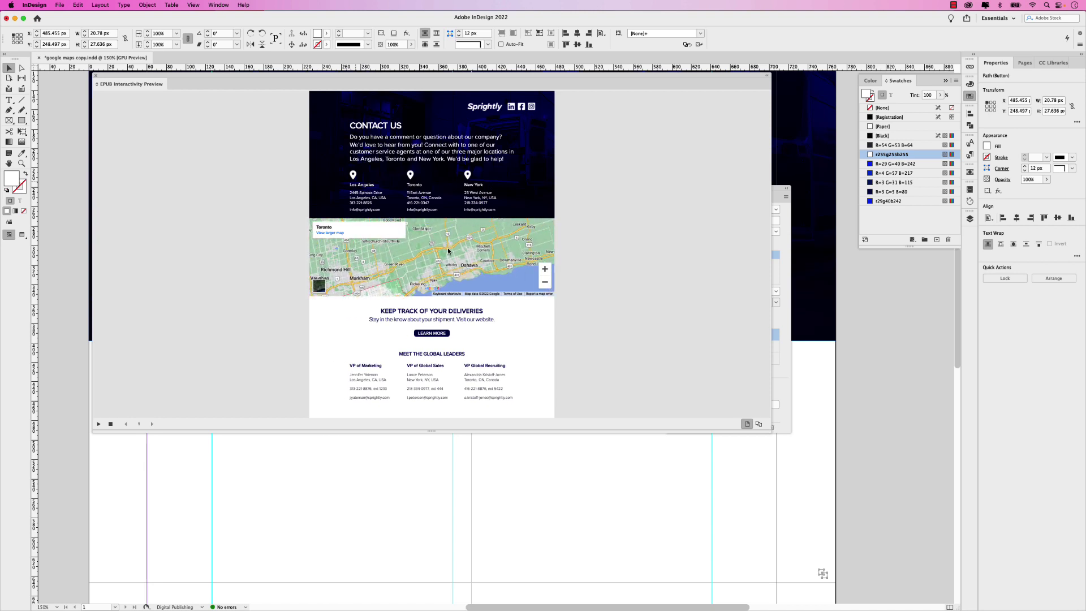
{"action": "left_click", "coordinate": [545, 283]}
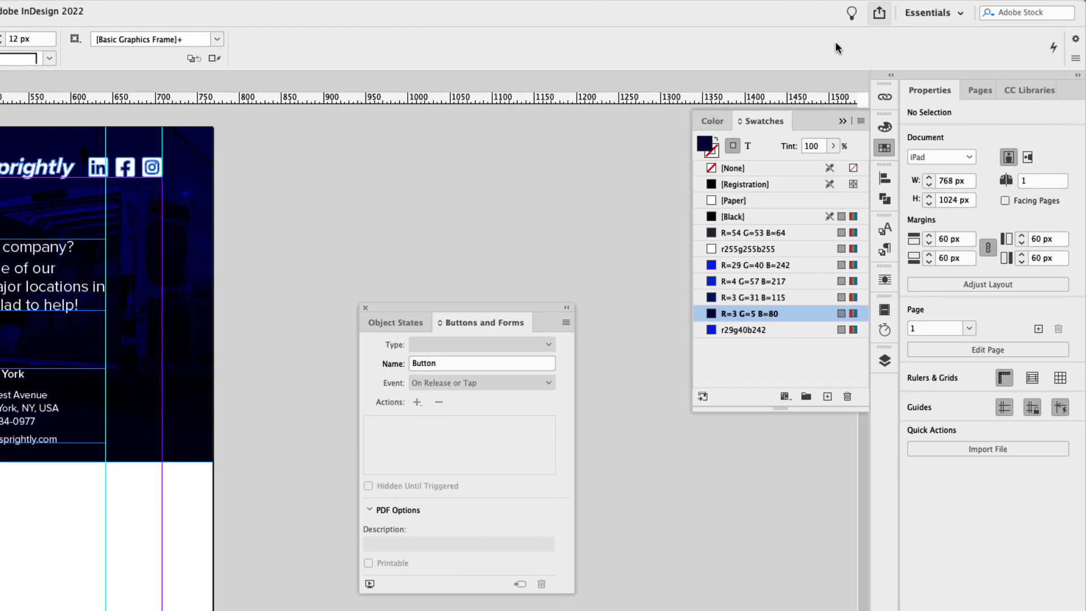
Publish the contact page online under the title 'google maps'.
{"action": "left_click", "coordinate": [881, 16]}
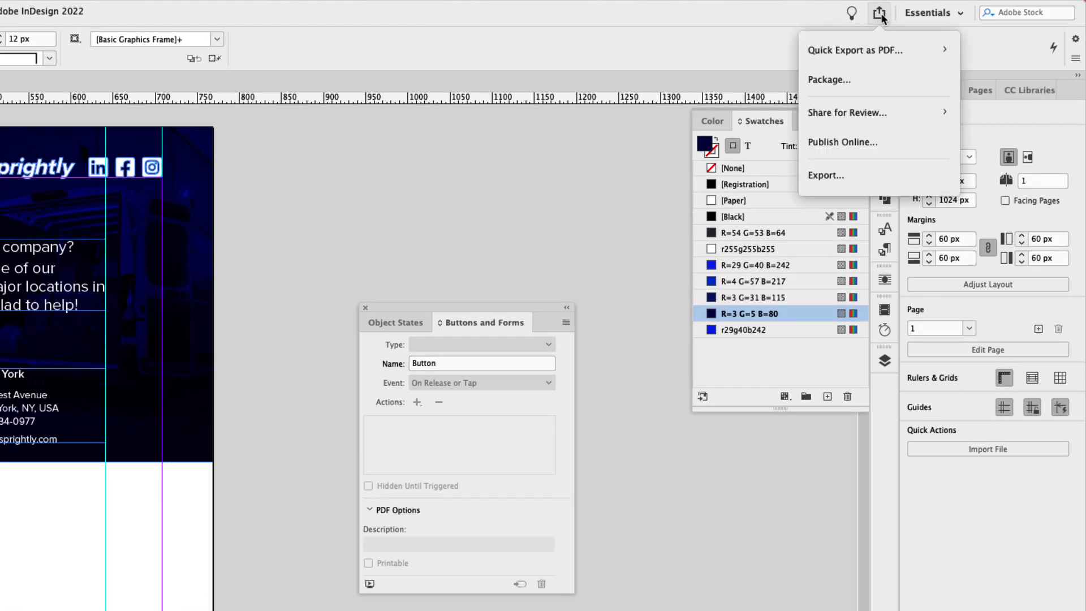
{"action": "left_click", "coordinate": [890, 146]}
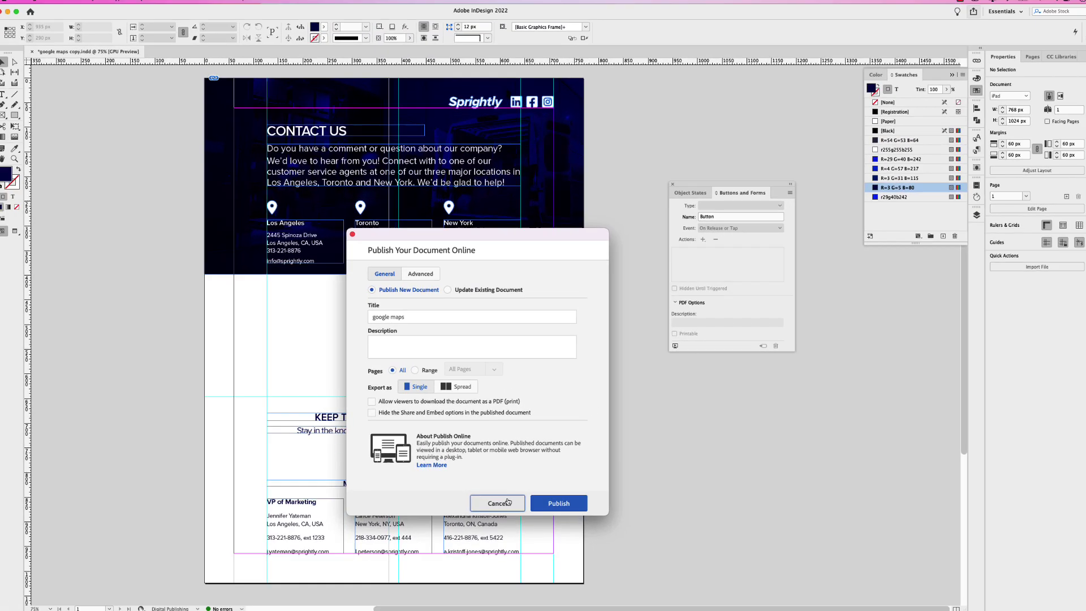
{"action": "left_click", "coordinate": [507, 501]}
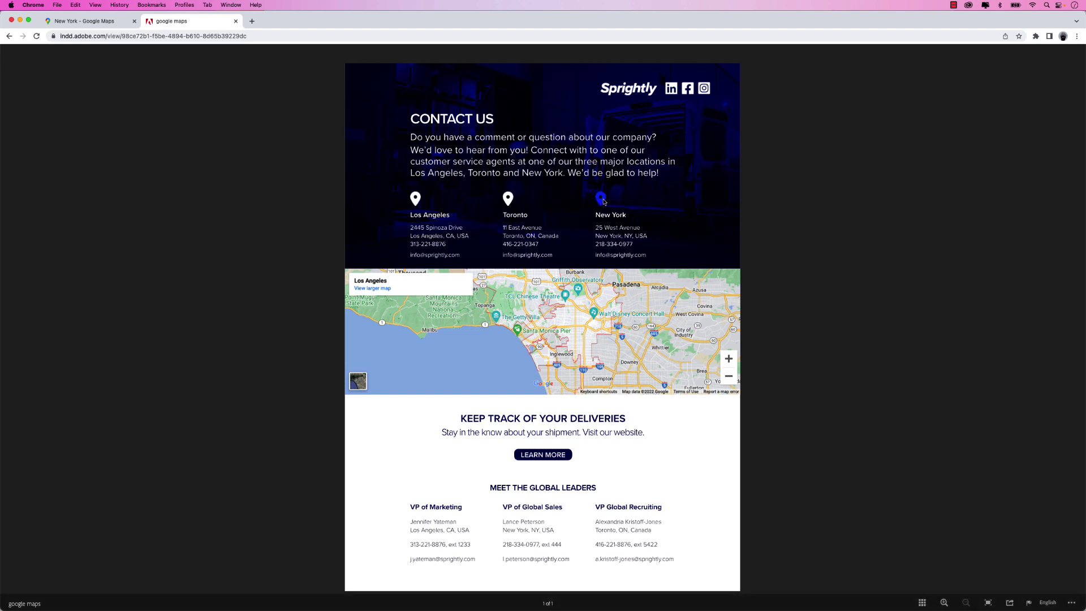
Test the published pins by switching the map to Toronto, New York, Toronto, then Los Angeles.
{"action": "left_click", "coordinate": [509, 199]}
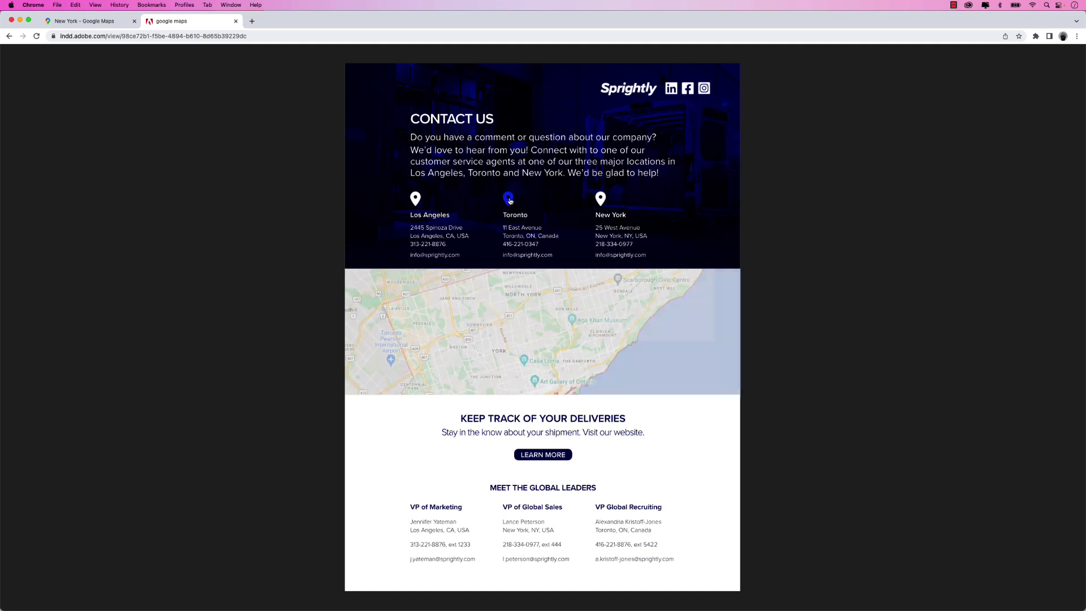
{"action": "left_click", "coordinate": [603, 202]}
{"action": "left_click", "coordinate": [508, 201]}
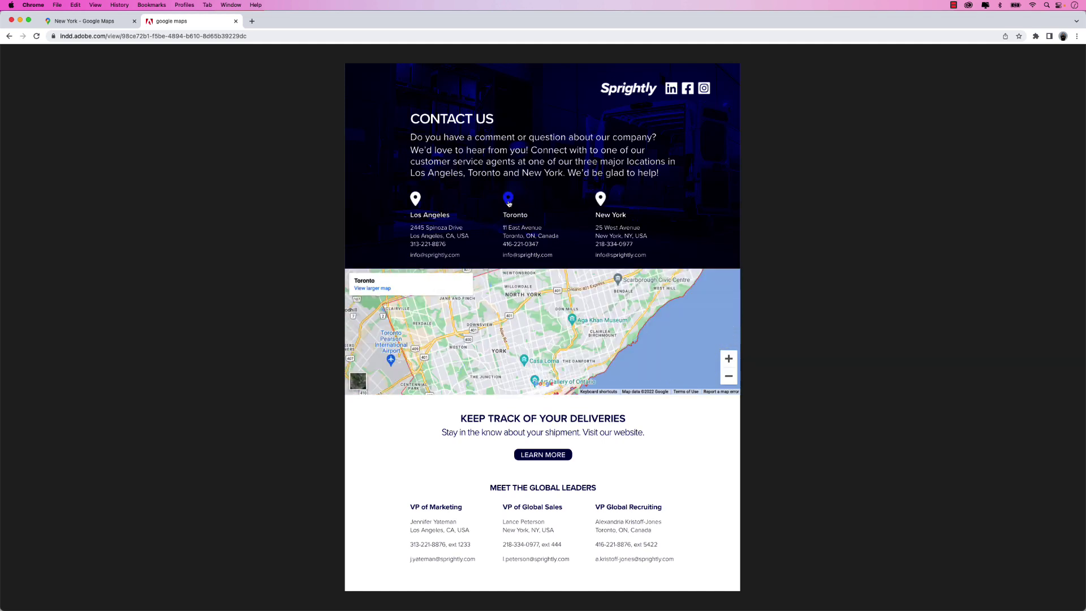
{"action": "left_click", "coordinate": [415, 200]}
Pan the Los Angeles map north-east to the mountains and zoom in and back out.
{"action": "left_click_drag", "start_coordinate": [479, 334], "coordinate": [422, 363]}
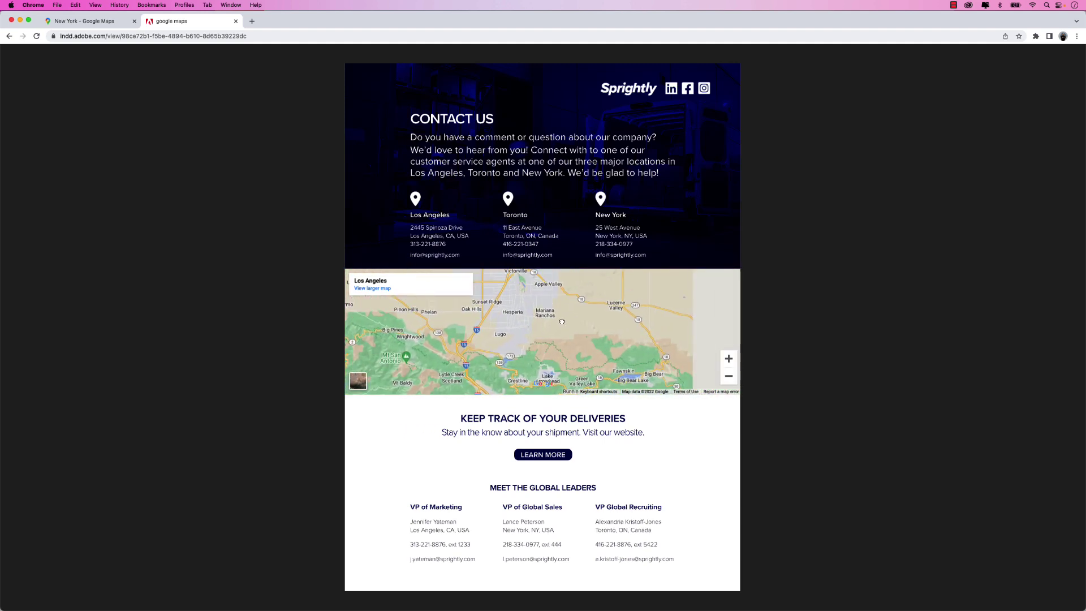
{"action": "left_click", "coordinate": [730, 359]}
{"action": "left_click", "coordinate": [729, 375]}
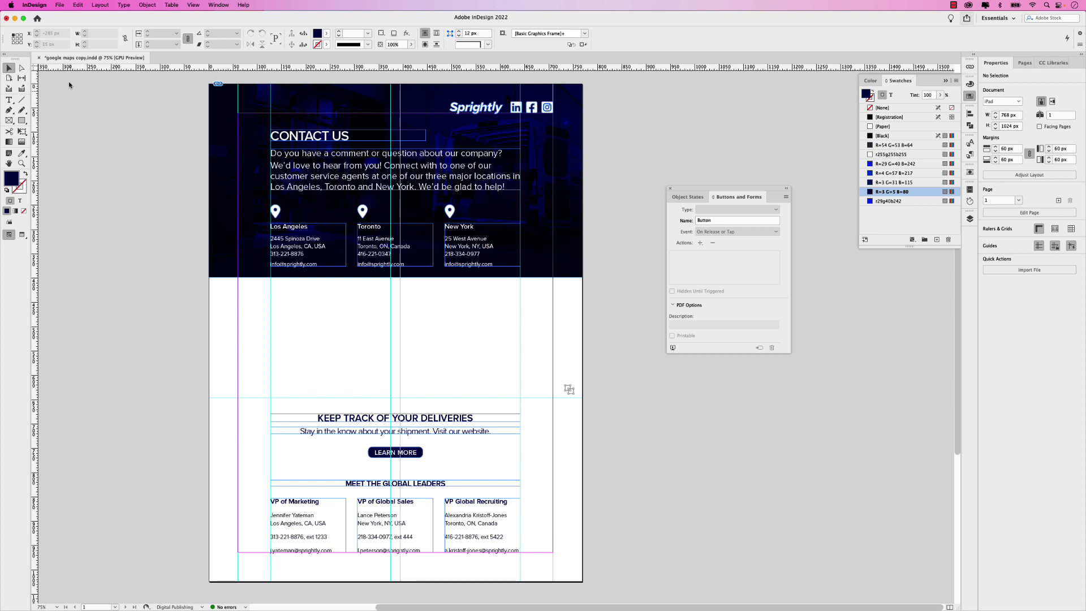
{"action": "left_click", "coordinate": [61, 5]}
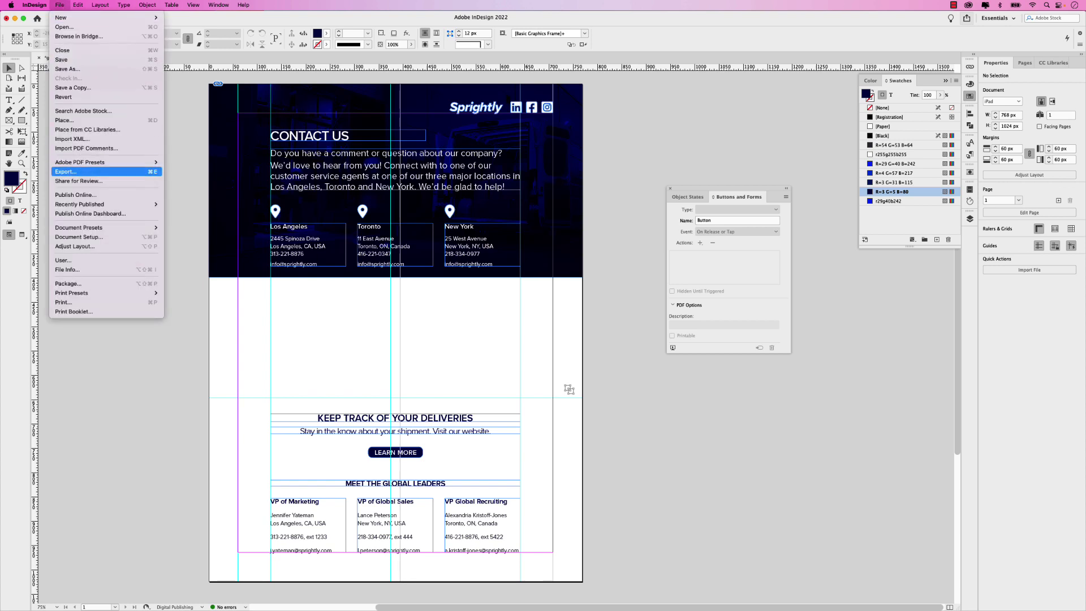
{"action": "left_click", "coordinate": [98, 172]}
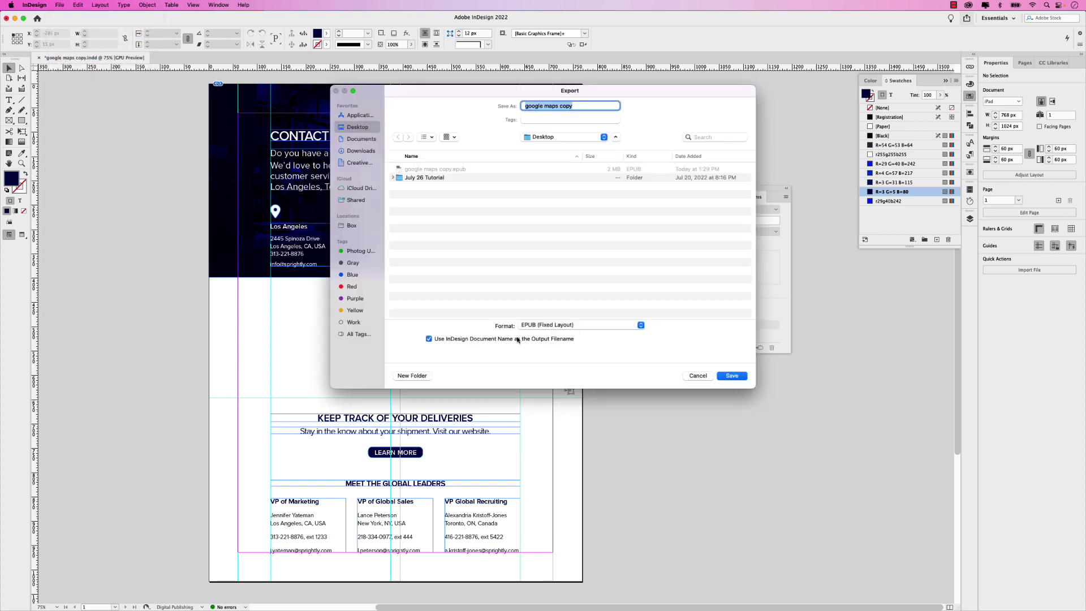
{"action": "left_click", "coordinate": [552, 326]}
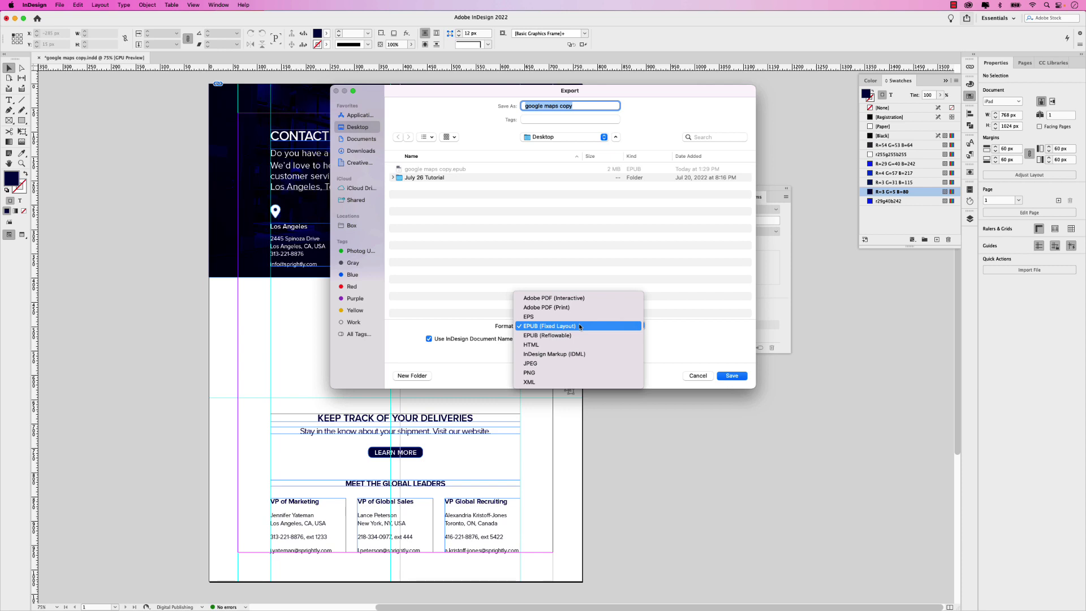
{"action": "left_click", "coordinate": [579, 326]}
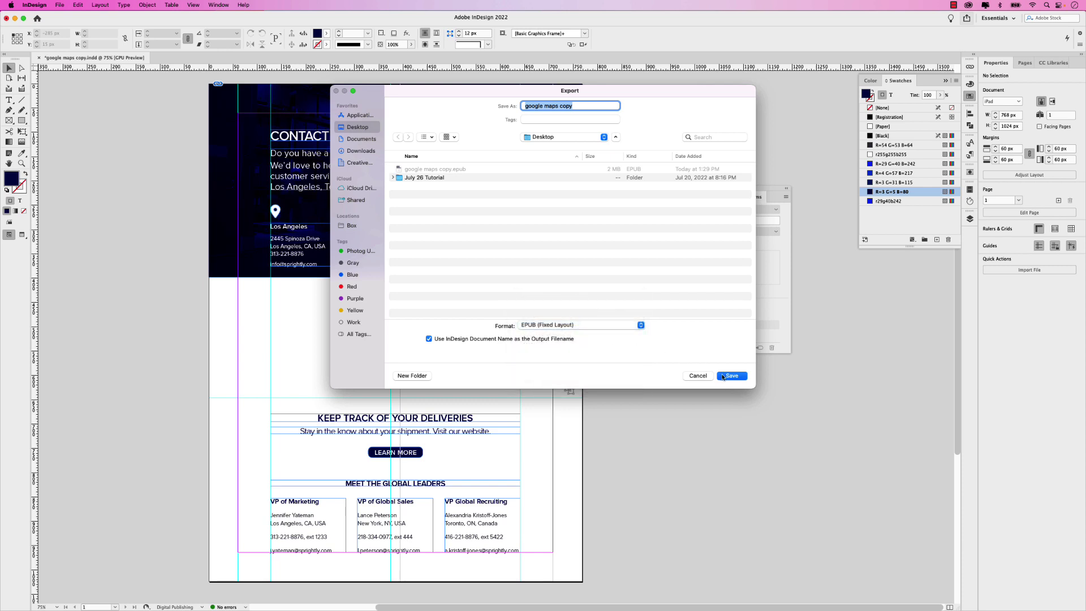
{"action": "left_click", "coordinate": [705, 376]}
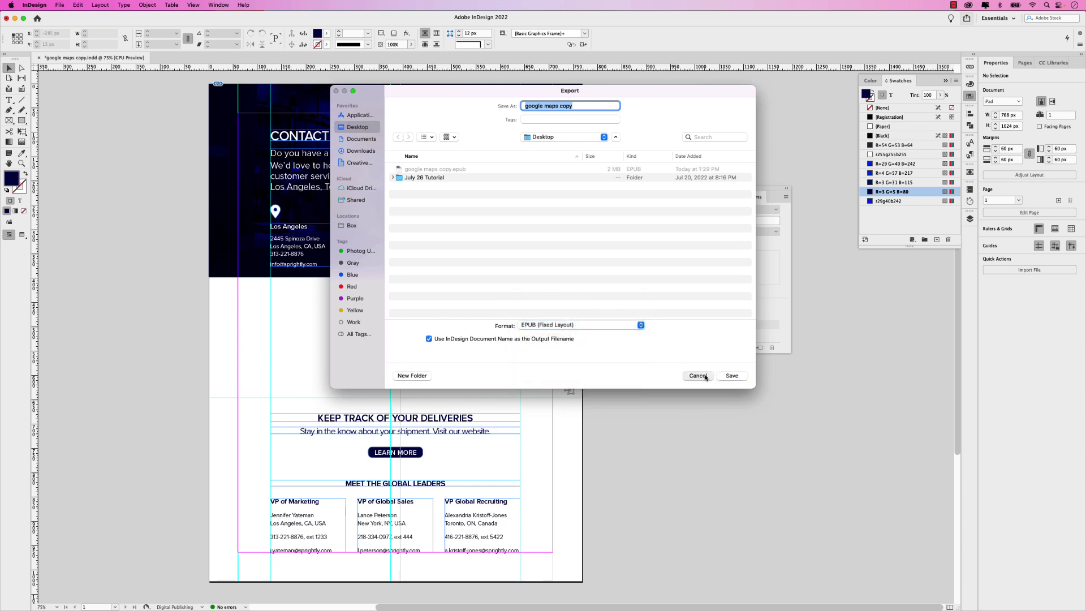